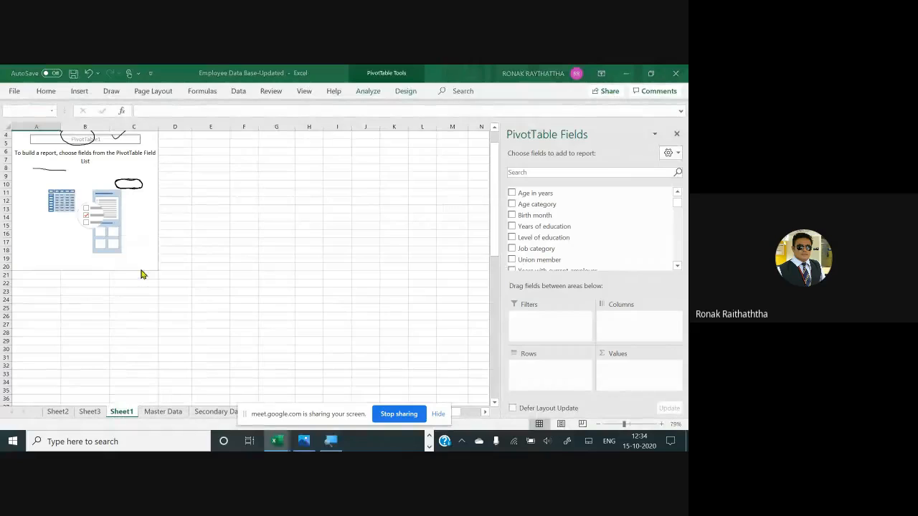
Delete Sheet1, Sheet3 and Sheet2, leaving only the Master Data and Secondary Data sheets in the workbook.
click(326, 284)
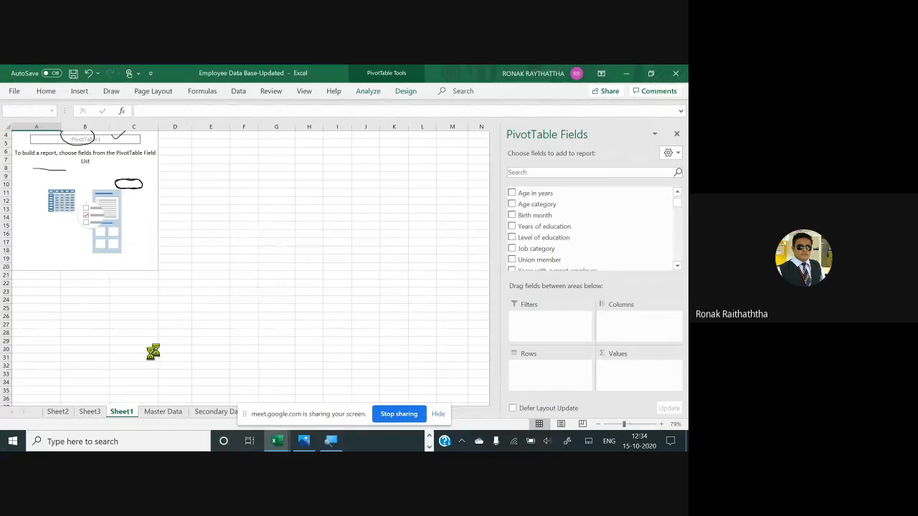
right_click(89, 412)
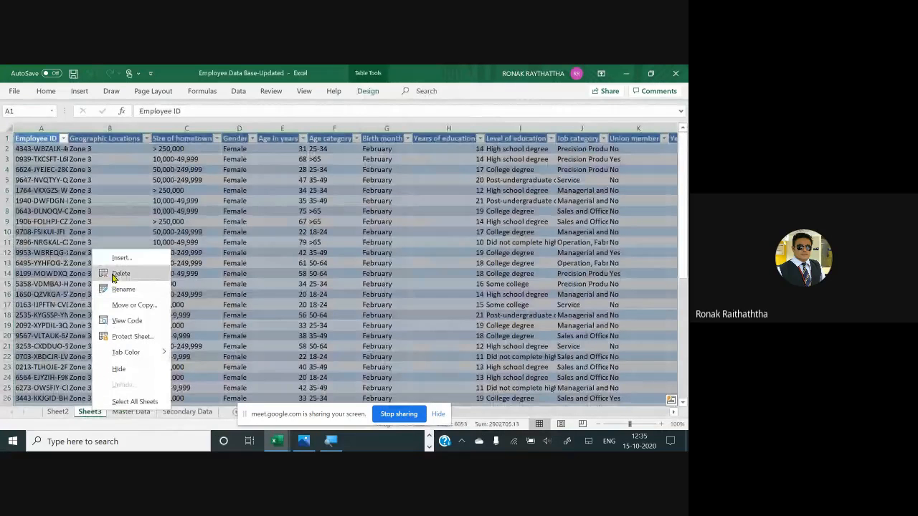
click(118, 273)
click(342, 285)
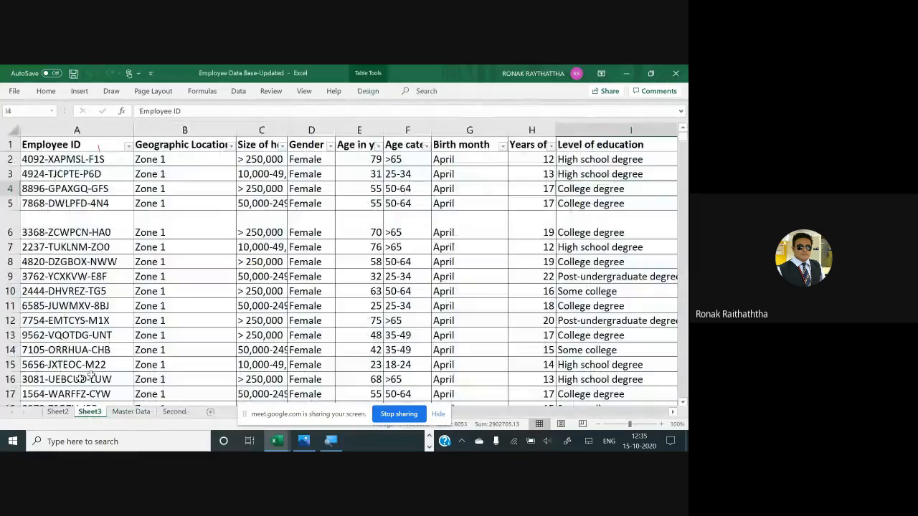
right_click(61, 414)
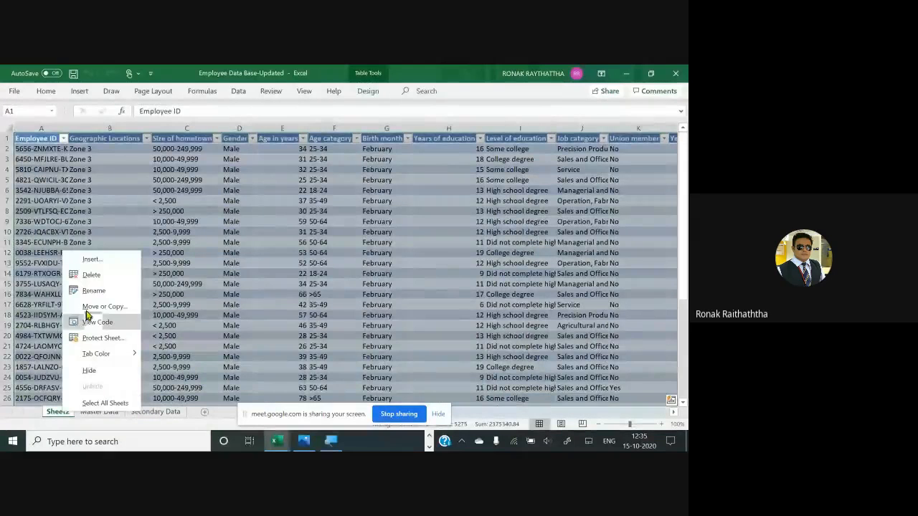
click(91, 275)
click(322, 282)
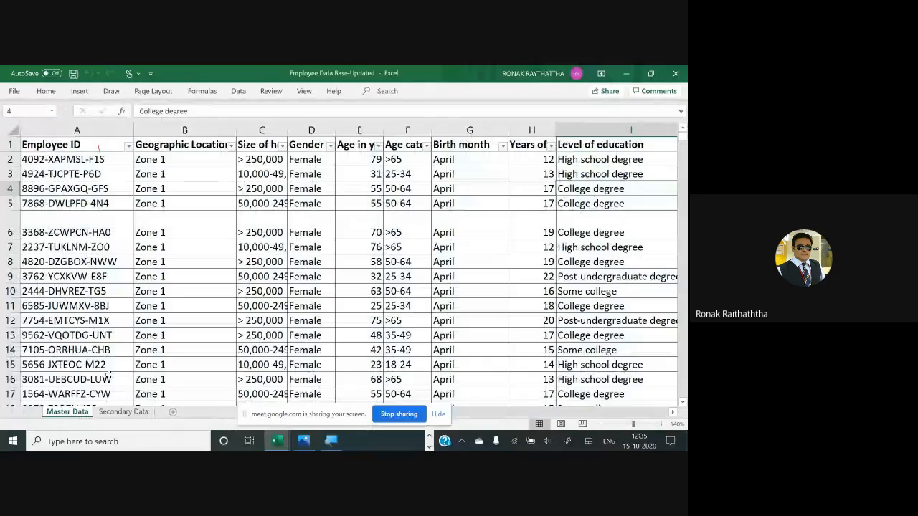
Examine the employee records on the Master Data sheet under the Employee ID column and return to the first rows.
drag(281, 415, 367, 318)
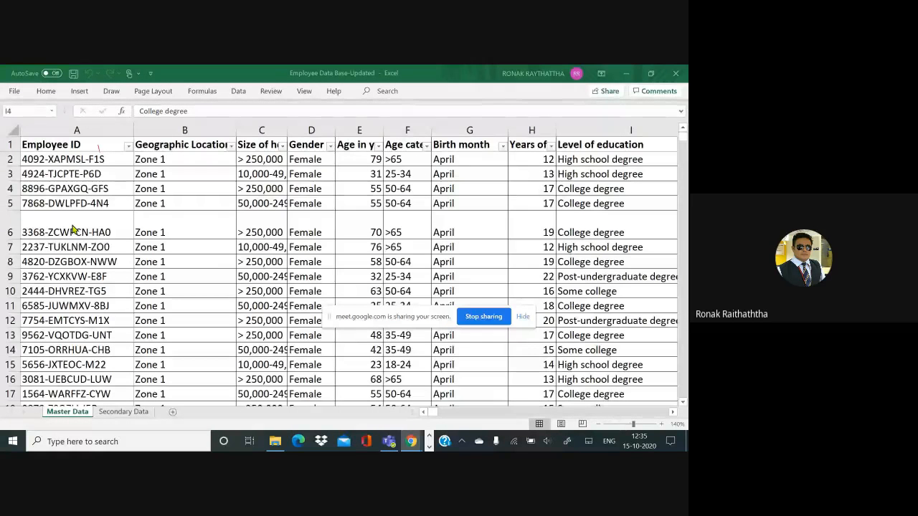
click(61, 145)
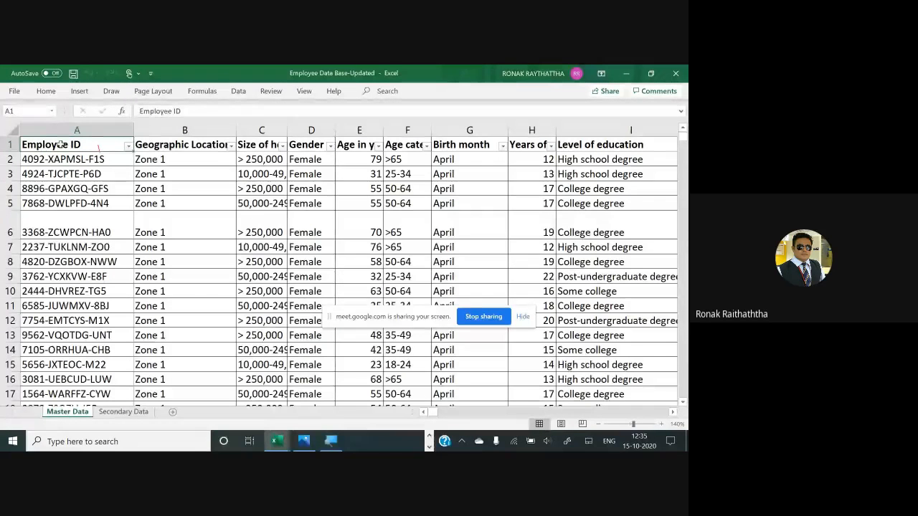
scroll(99, 231, down, 5)
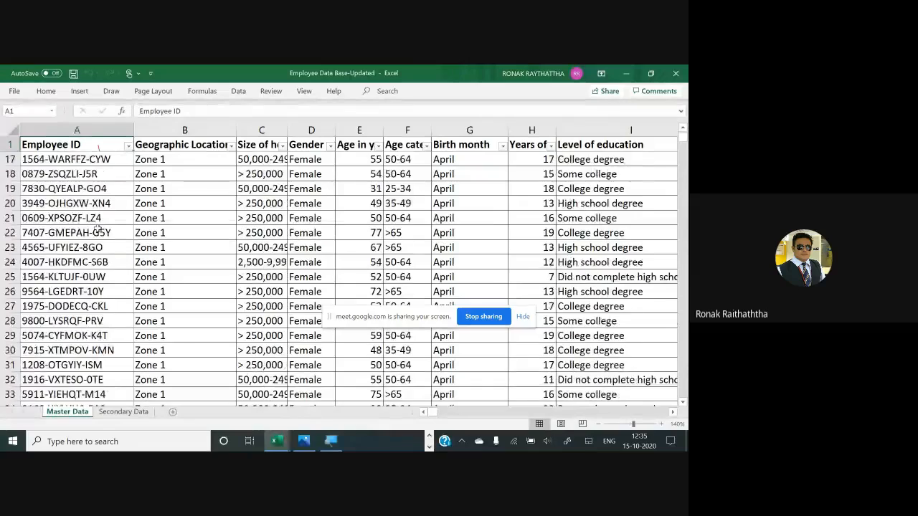
scroll(98, 231, down, 2)
scroll(98, 230, down, 4)
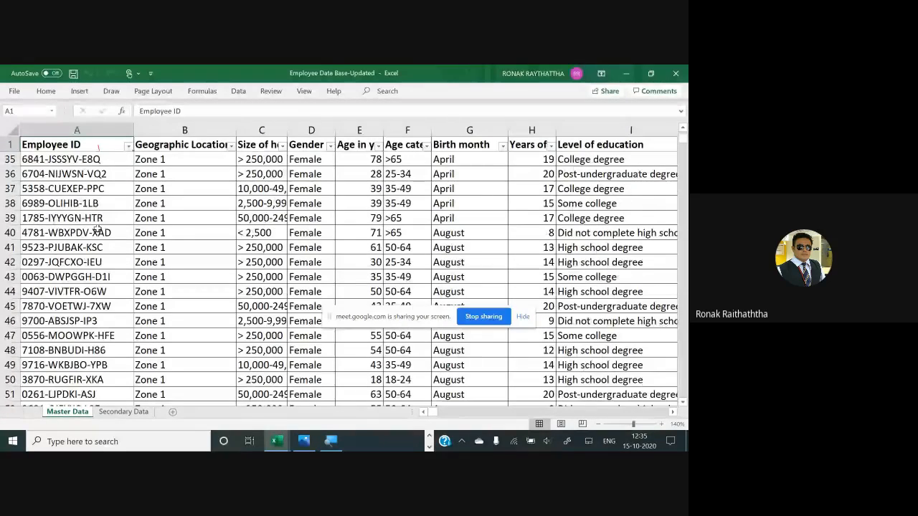
scroll(98, 231, down, 12)
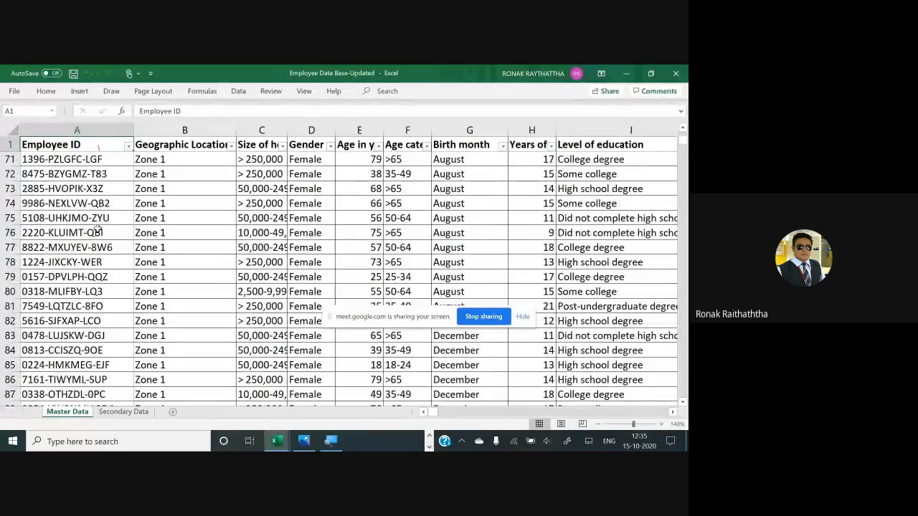
scroll(98, 231, up, 5)
scroll(98, 231, up, 18)
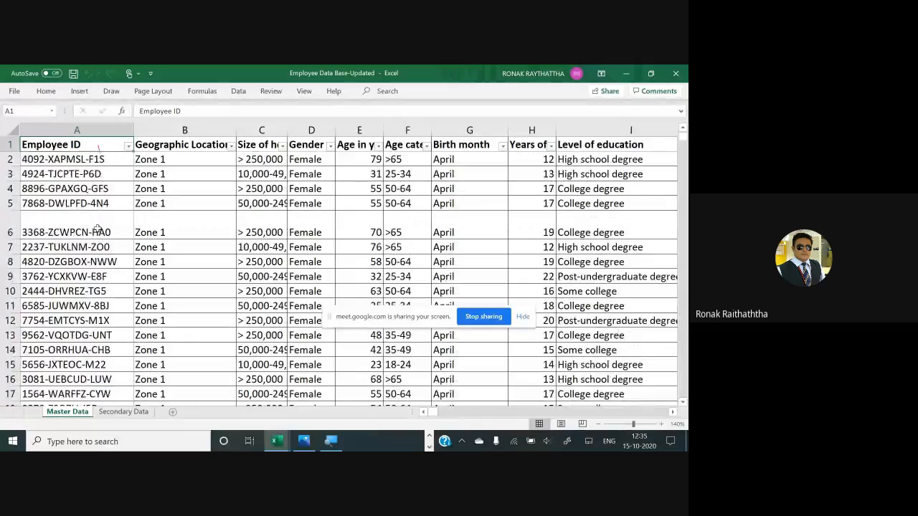
scroll(98, 231, down, 1)
scroll(98, 230, down, 3)
scroll(99, 229, up, 4)
scroll(98, 230, down, 20)
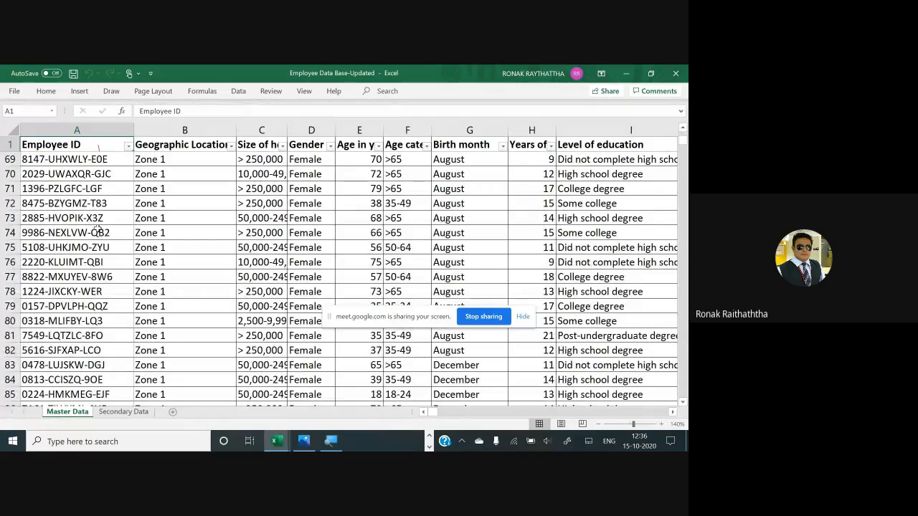
scroll(99, 230, up, 20)
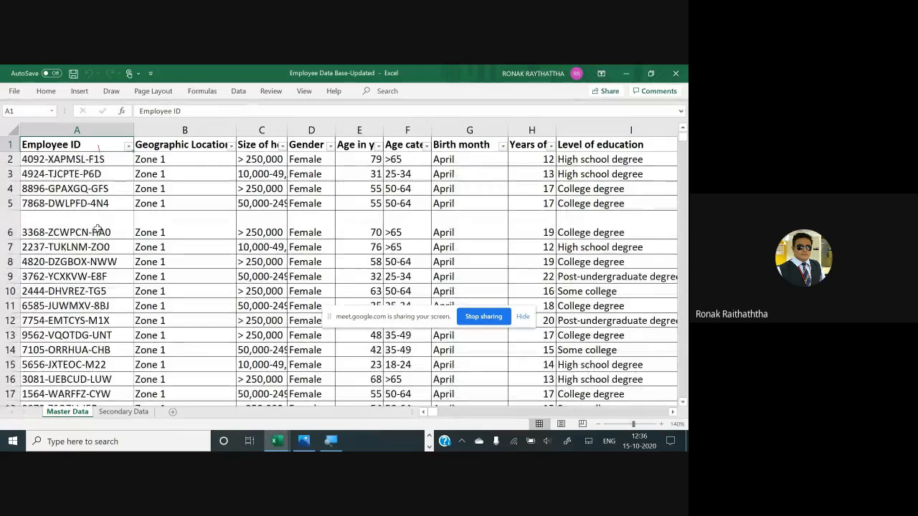
Go to the last record in the Geographic Locations column, then to the last filled cell before the gap in that row.
key(Right)
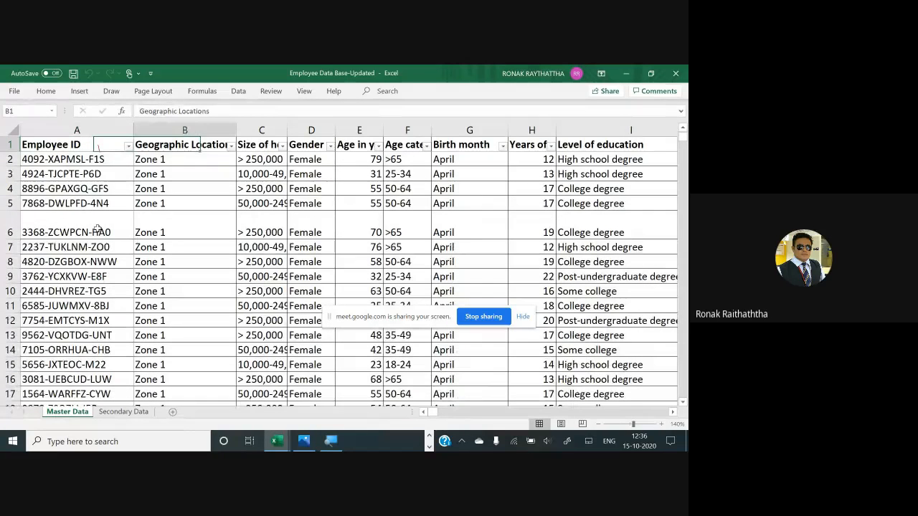
key(ctrl+Down)
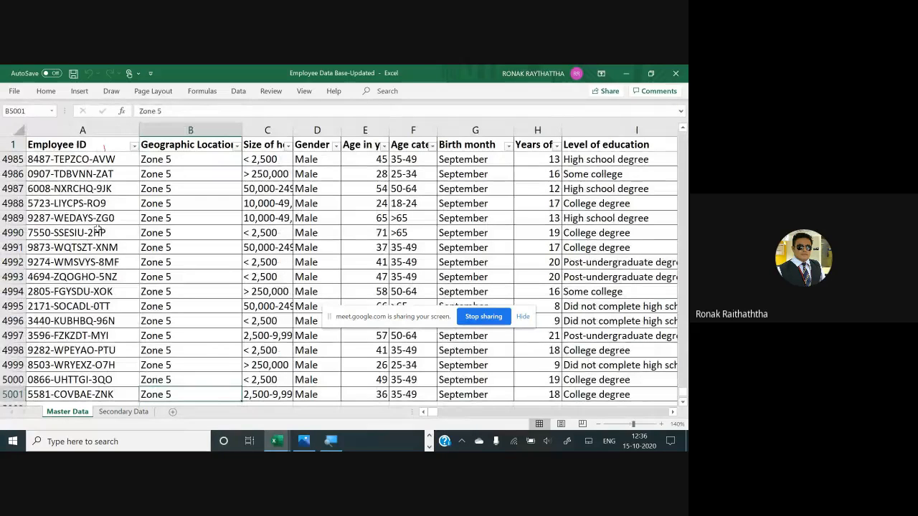
key(ctrl+Right)
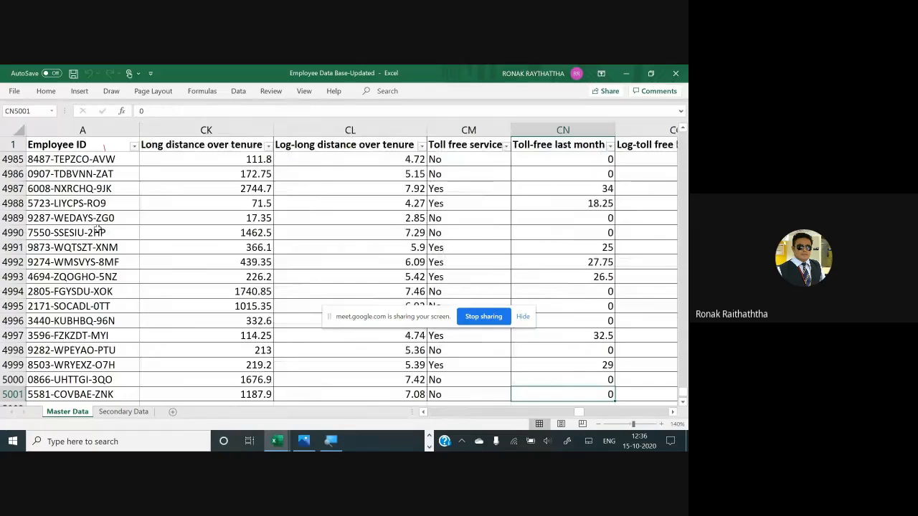
key(Right)
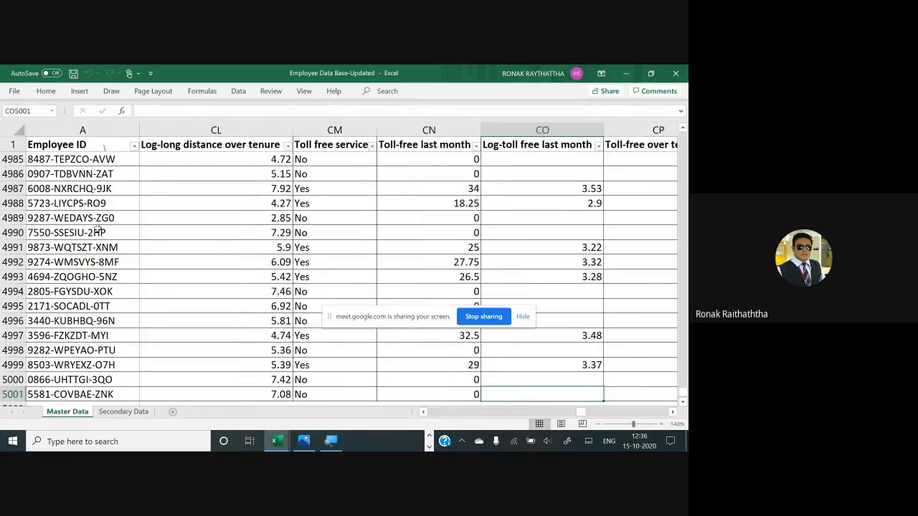
key(Left)
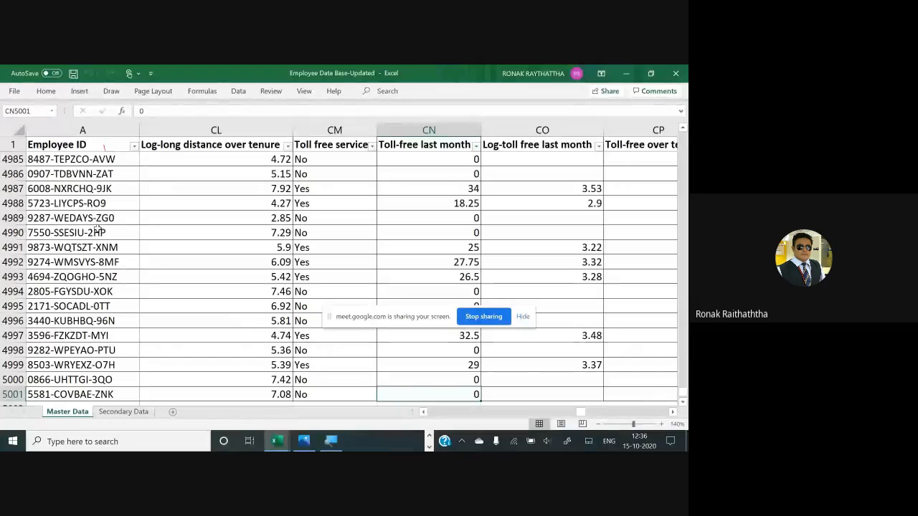
Go from the Toll-free last month header to the last header in row 1, then return to cell A1.
click(401, 146)
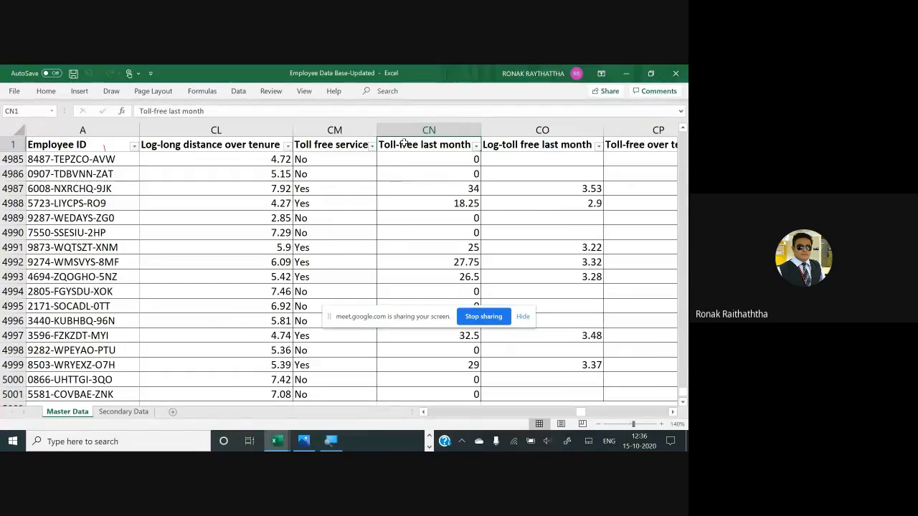
key(ctrl+Right)
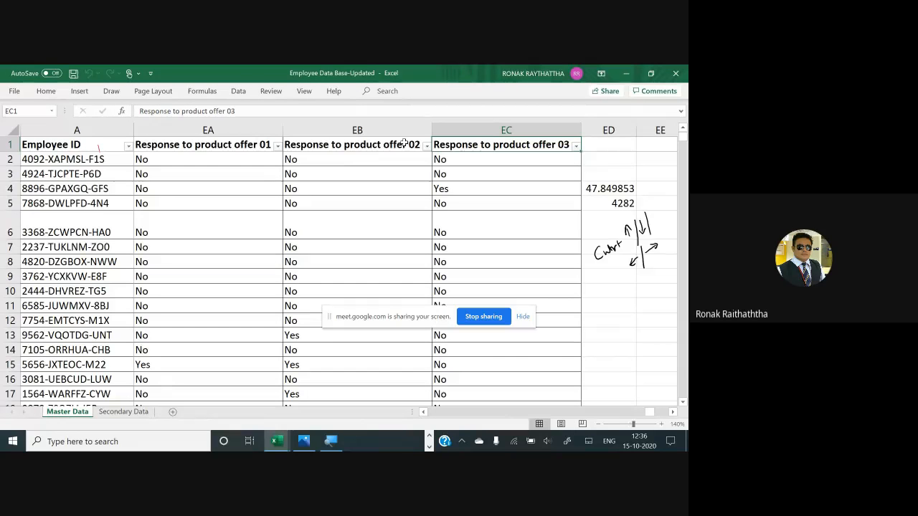
key(ctrl+Home)
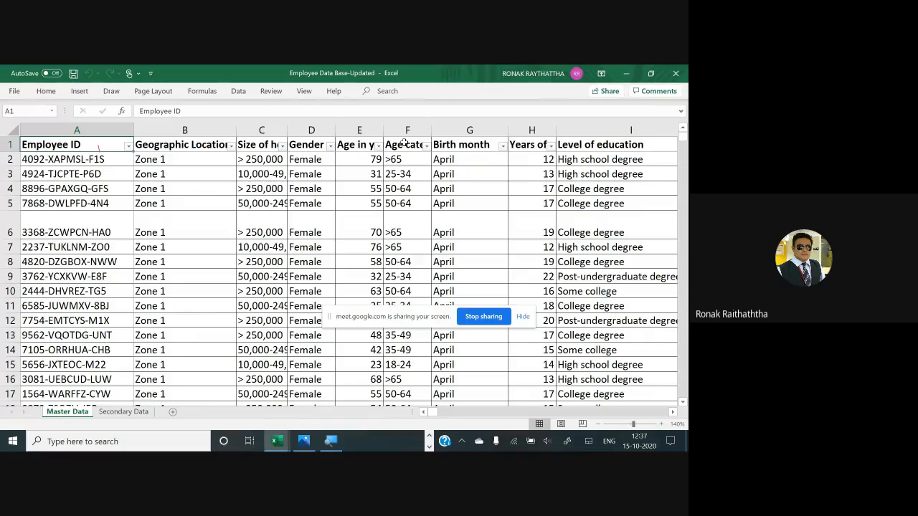
Select the entire data range from cell A1 to EC5001, then go back to cell A1.
key(ctrl+shift+Down)
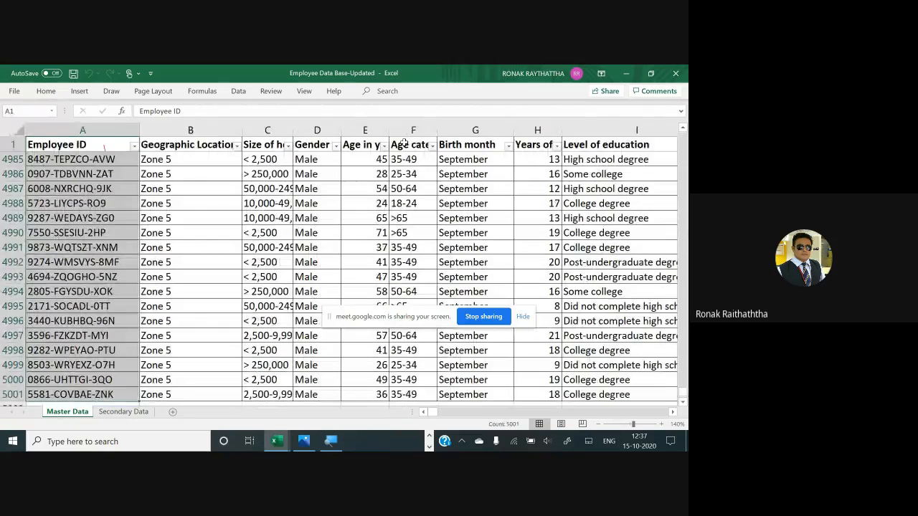
key(ctrl+shift+Right)
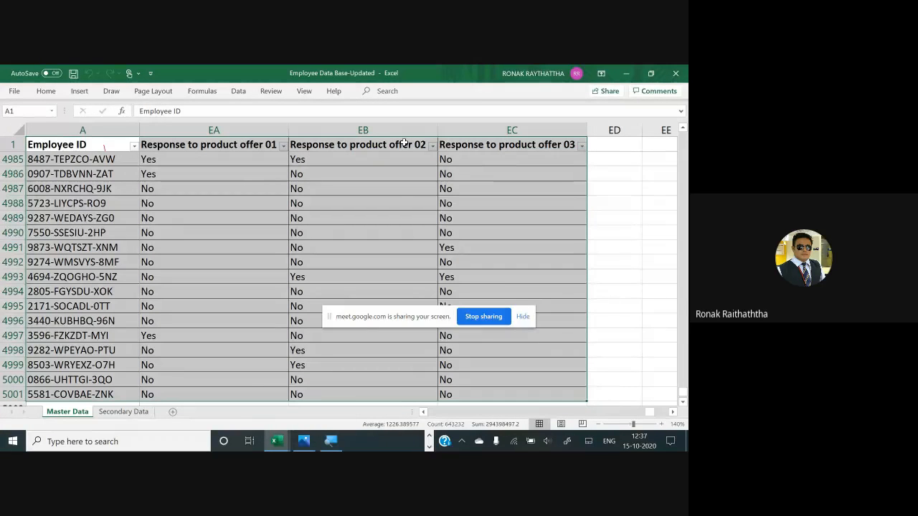
key(ctrl+Home)
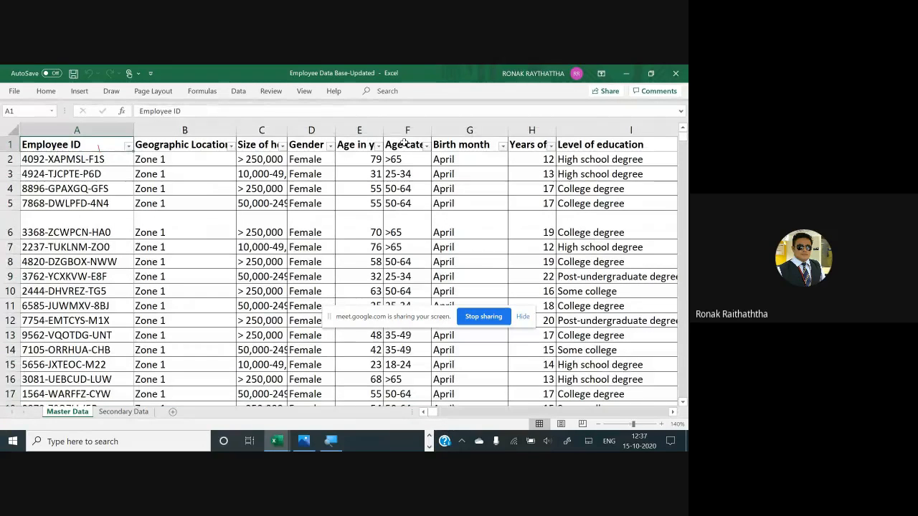
Go from the first employee record to the last one in the Employee ID column and back to its header.
key(Down)
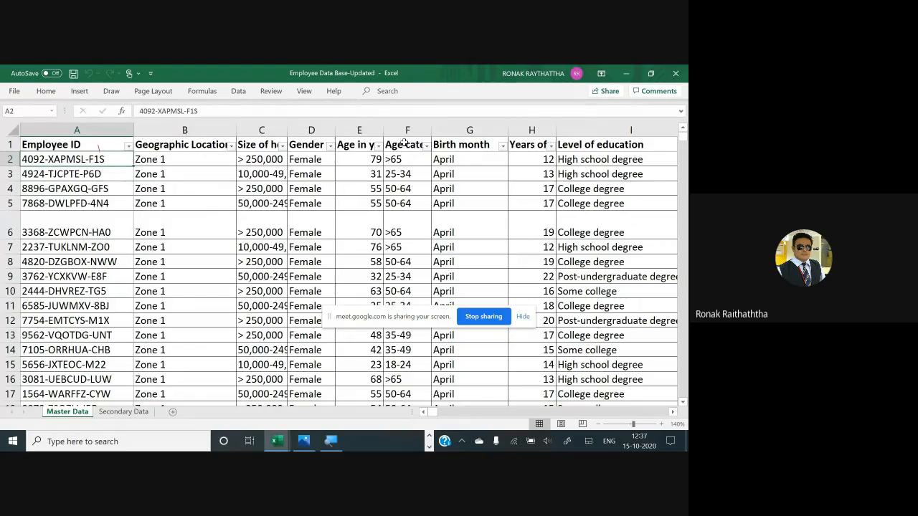
key(ctrl+Down)
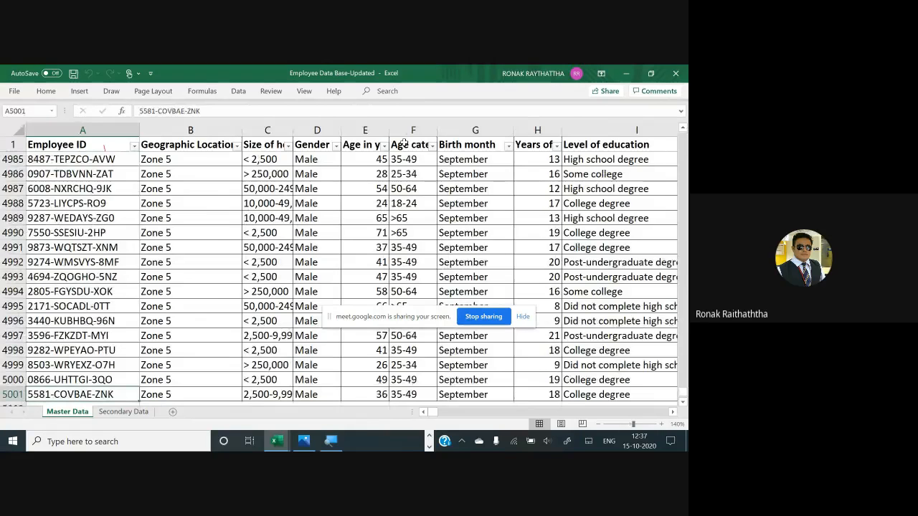
key(ctrl+Up)
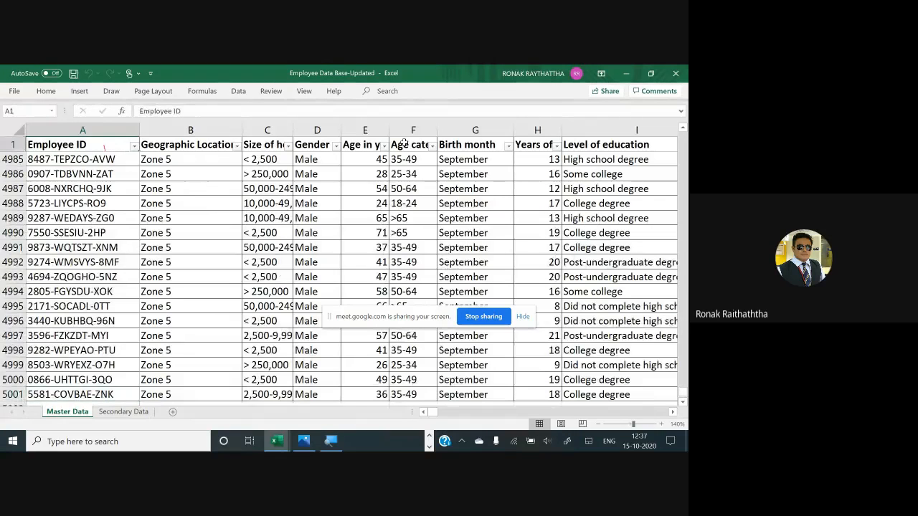
Examine the first employee record field by field, from Geographic Locations through Retired.
key(Right)
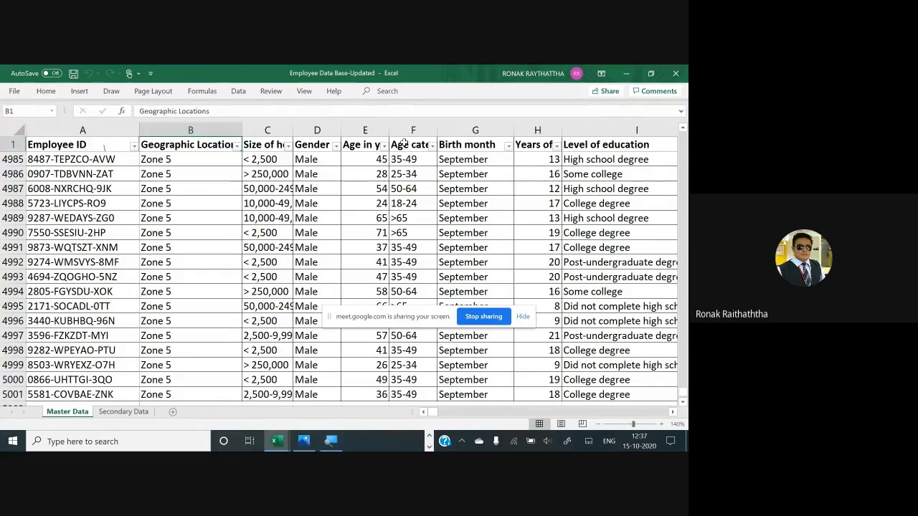
key(Down)
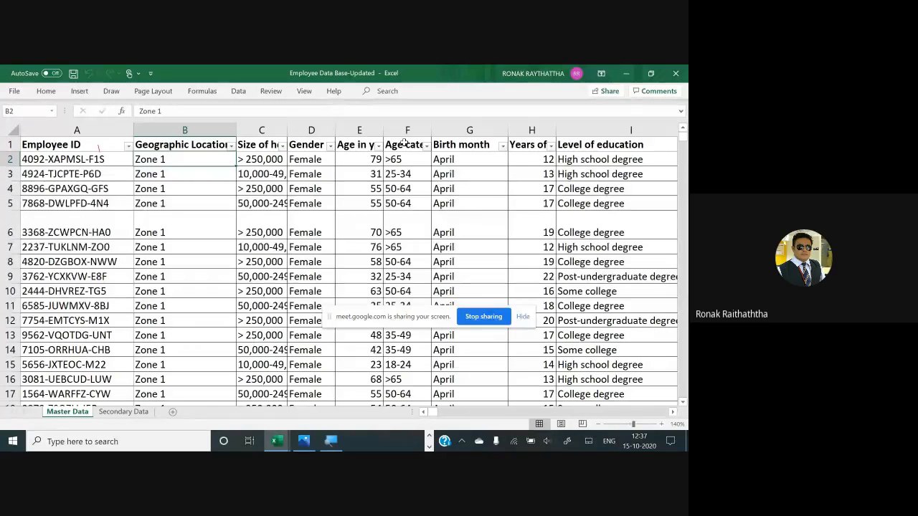
key(Right)
key(Right)
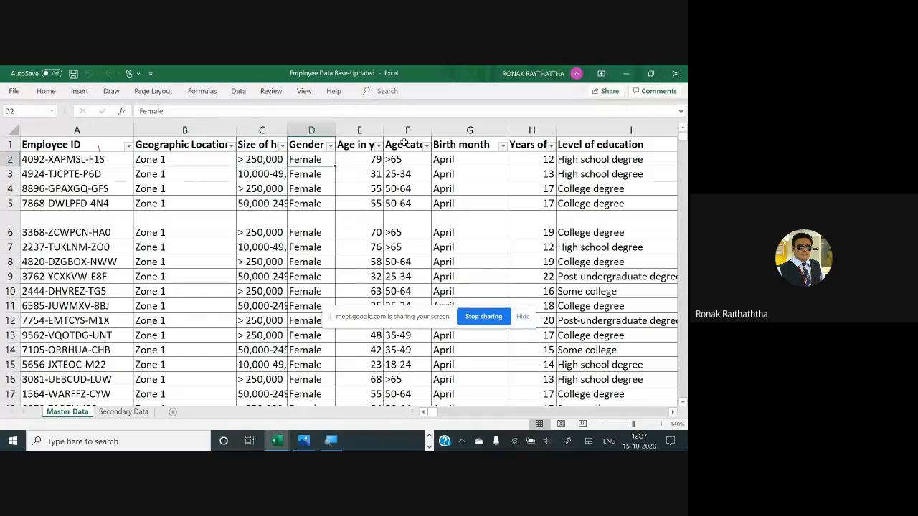
key(Right)
key(Right)
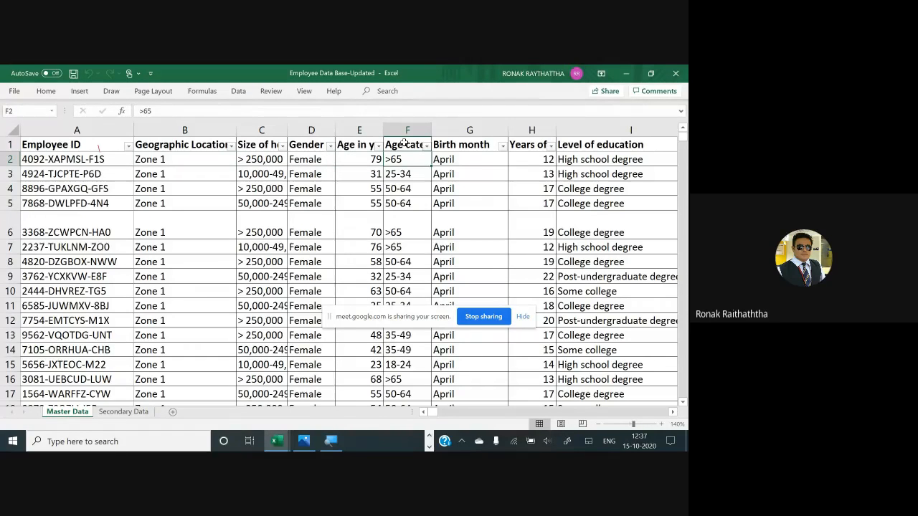
key(Right)
key(Right)
key(Right)
key(Right)
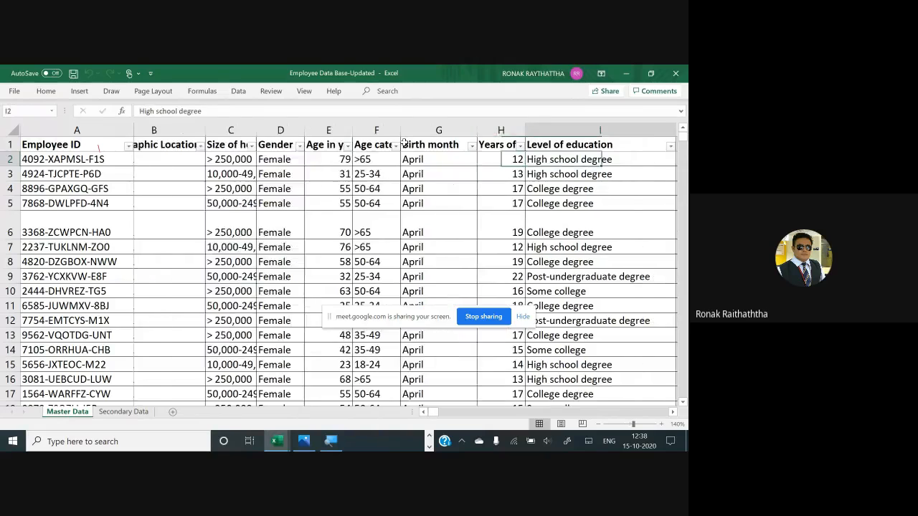
key(Right)
key(Right)
key(Right)
key(Right)
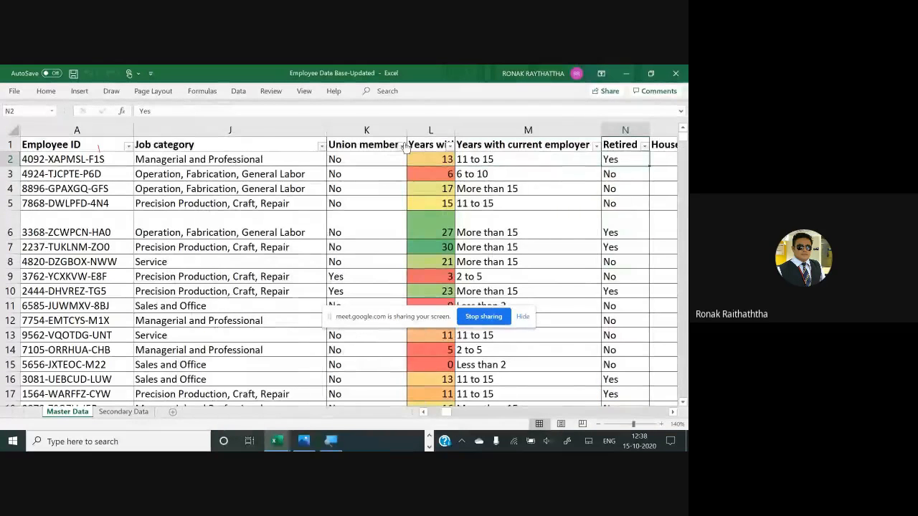
Review the row 1 headers from Household income in thousands through Marital status in column Z.
key(Right)
key(Up)
key(Right)
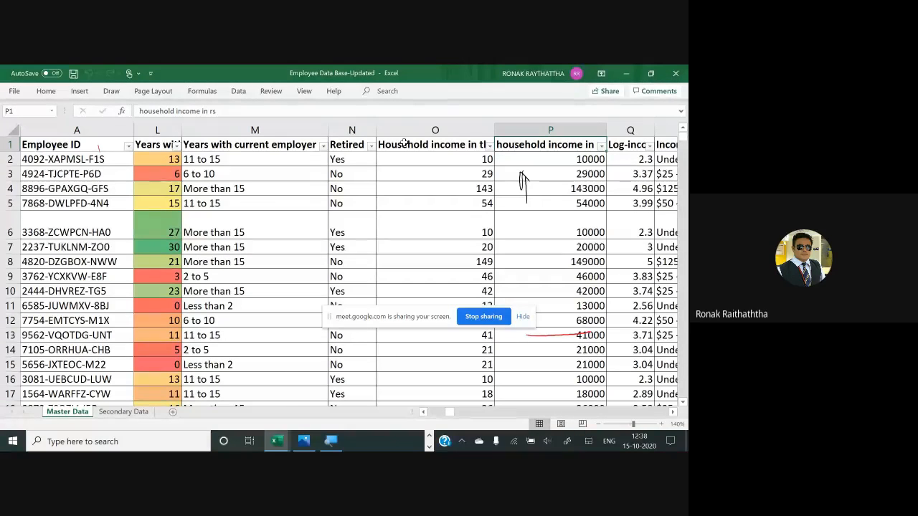
key(Right)
key(Right)
key(Right)
key(Right)
key(Right)
key(Right)
key(Right)
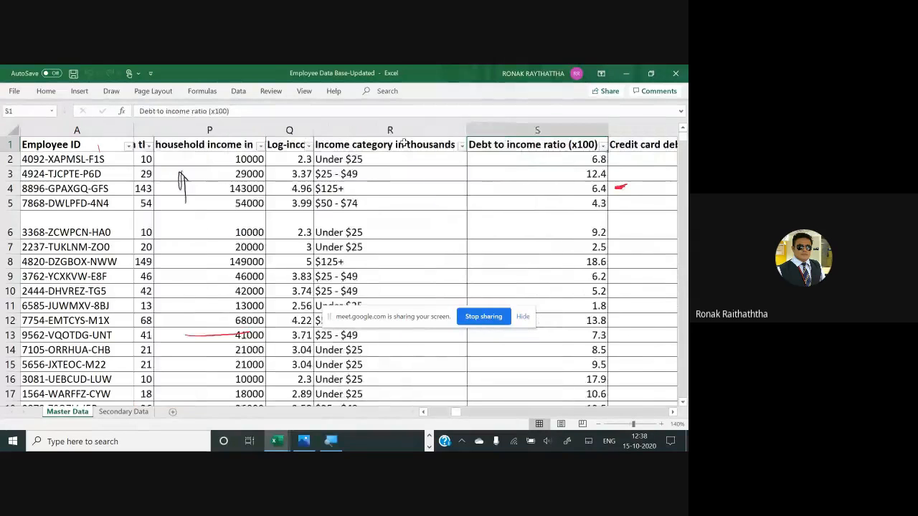
key(Right)
key(Right)
key(Right)
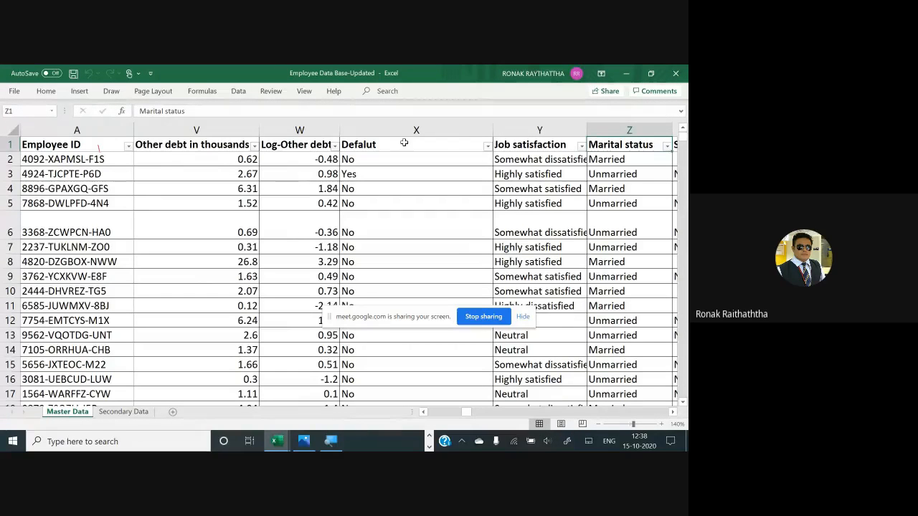
Review the spouse education, household size and pet ownership headers through Number of small animals owned, checking the first record's reptile count.
key(Right)
key(Right)
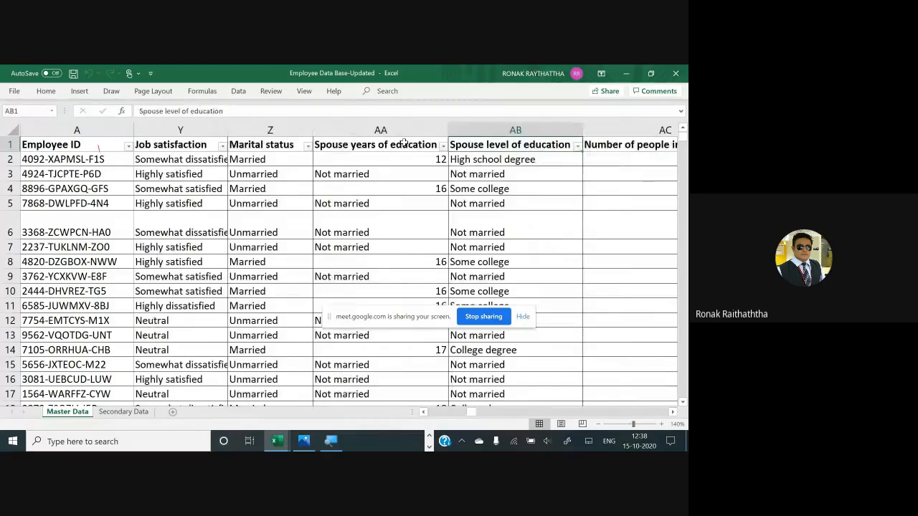
key(Right)
key(Right)
key(Right)
key(Right)
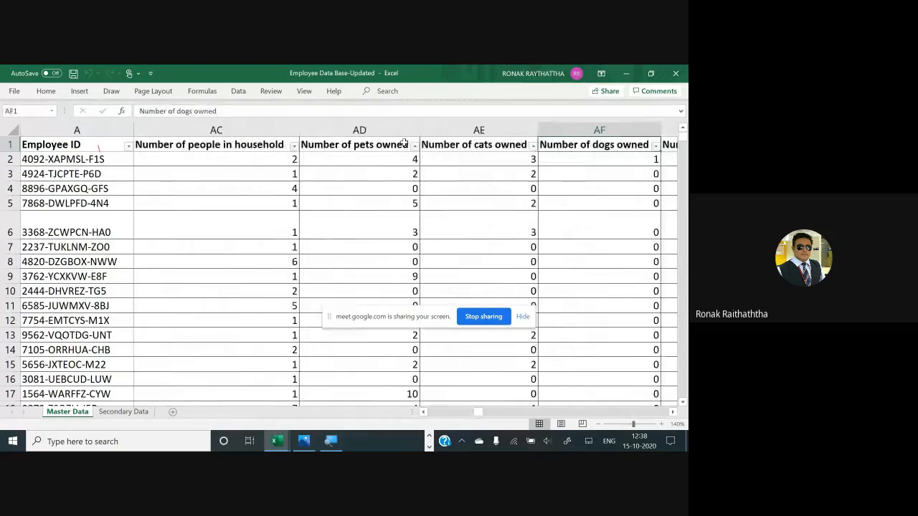
key(Right)
key(Right)
key(Right)
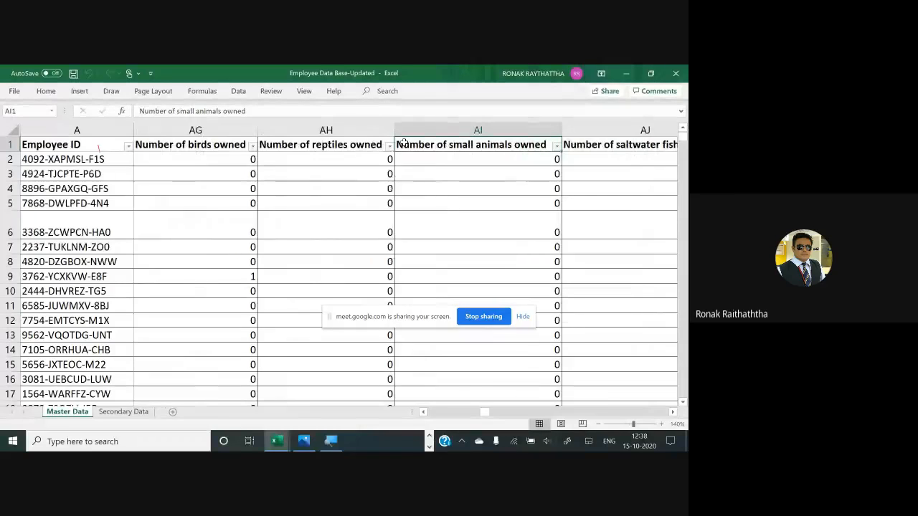
key(Left)
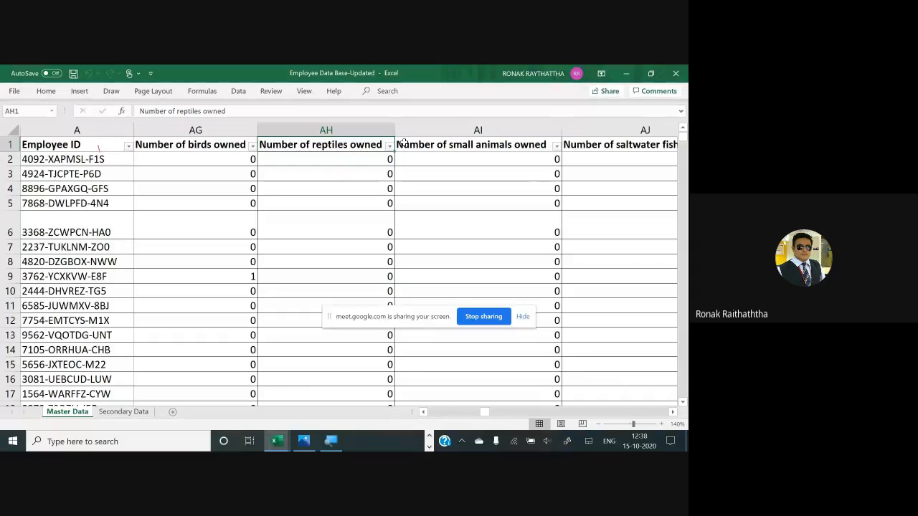
key(Down)
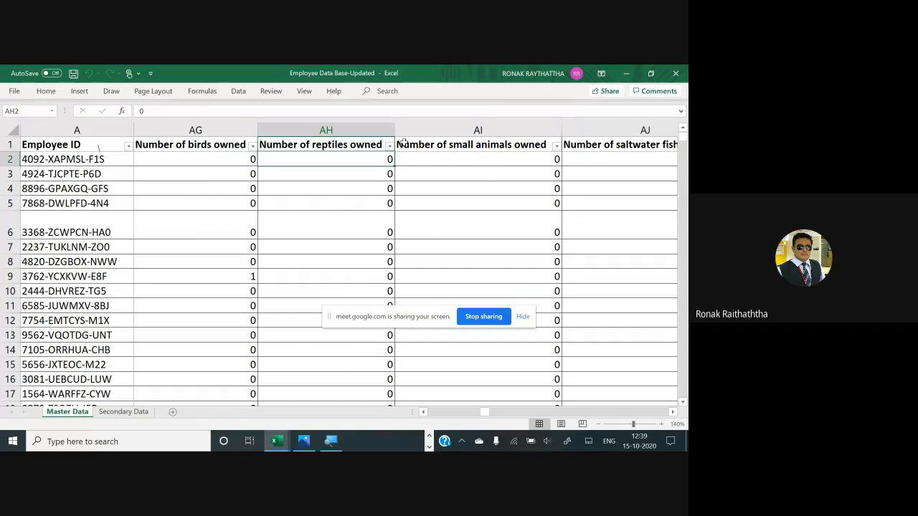
key(Up)
key(Right)
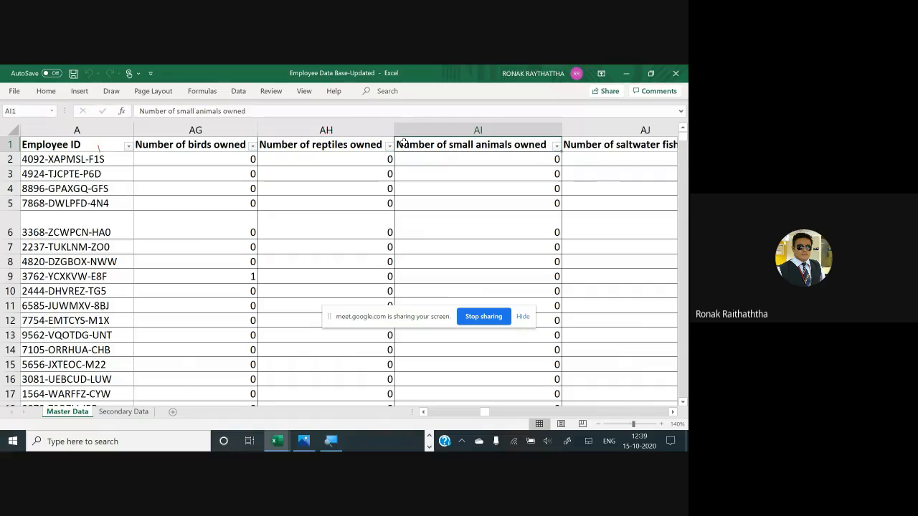
Jump to the last header in row 1, then review the headers backward to Benefit program for primary credit card.
key(ctrl+Right)
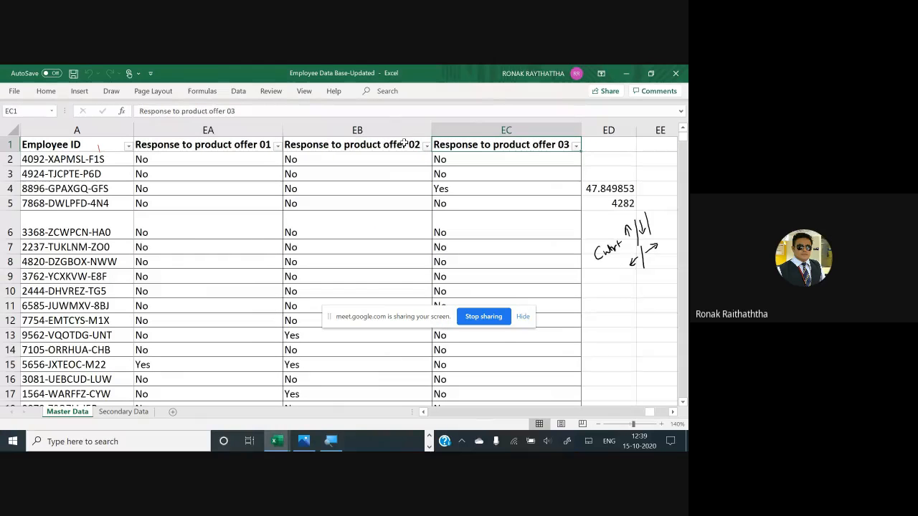
key(Left)
key(Left)
key(Left)
key(Left)
key(Left)
key(Left)
key(Left)
key(Left)
key(Left)
key(Left)
key(Left)
key(Left)
key(Left)
key(Left)
key(Left)
key(Left)
key(Left)
key(Left)
key(Left)
key(Left)
key(Left)
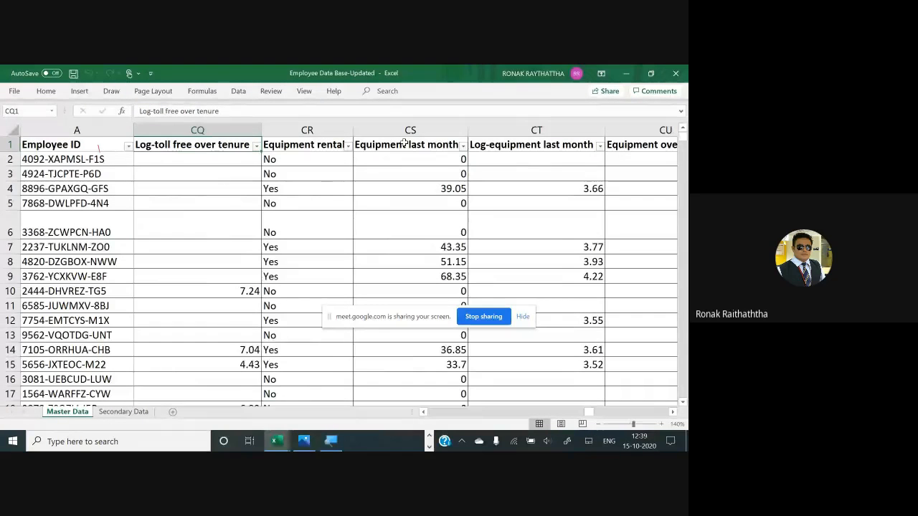
key(Left)
key(Left)
key(Left)
key(Left)
key(Left)
key(Left)
key(Left)
key(Left)
key(Left)
key(Left)
key(Left)
key(Left)
key(Left)
key(Left)
key(Left)
key(Left)
key(Left)
key(Left)
key(Left)
key(Left)
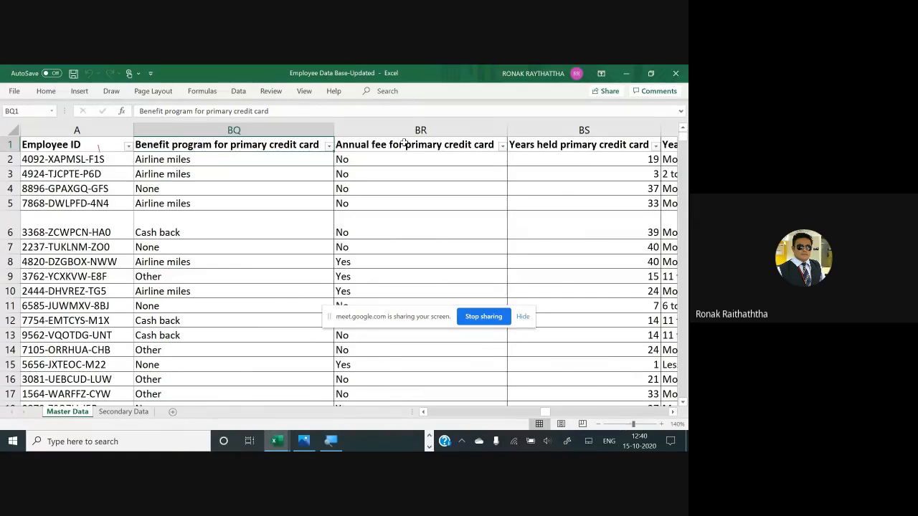
Magnify the screen to 200% with Magnifier and move its window away from the Employee ID column.
click(327, 443)
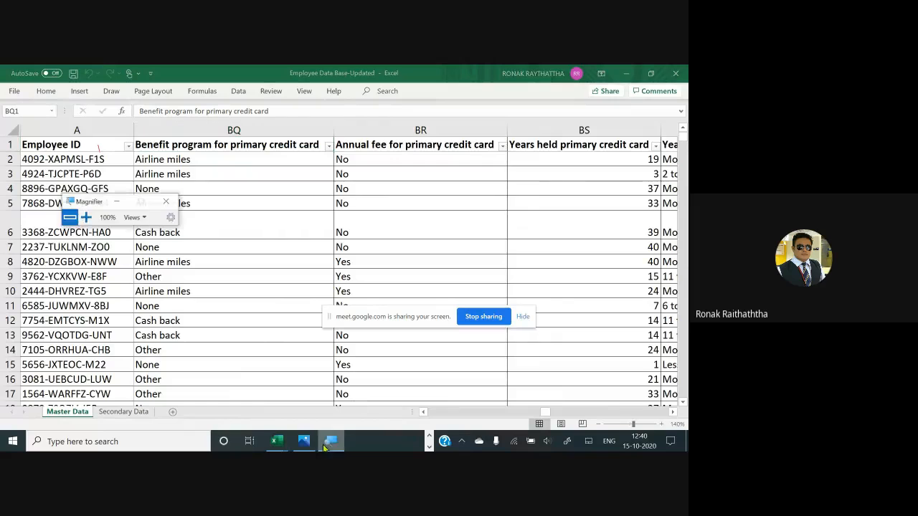
click(86, 218)
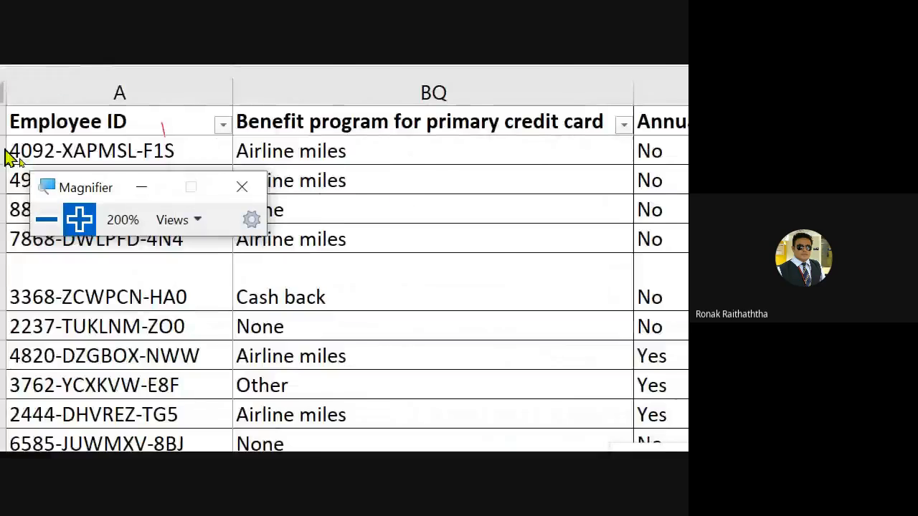
drag(76, 188, 538, 320)
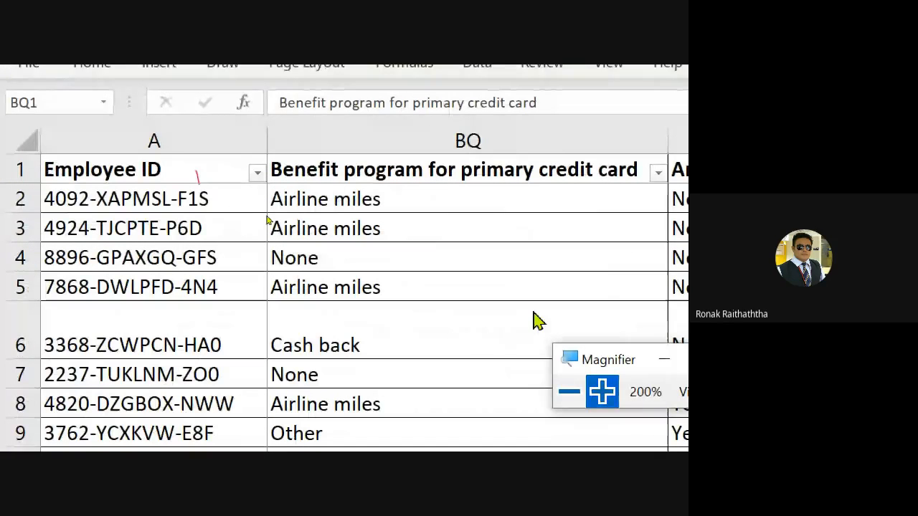
Select the whole Master Data range from the Employee ID header in A1 to the last column and row.
click(196, 167)
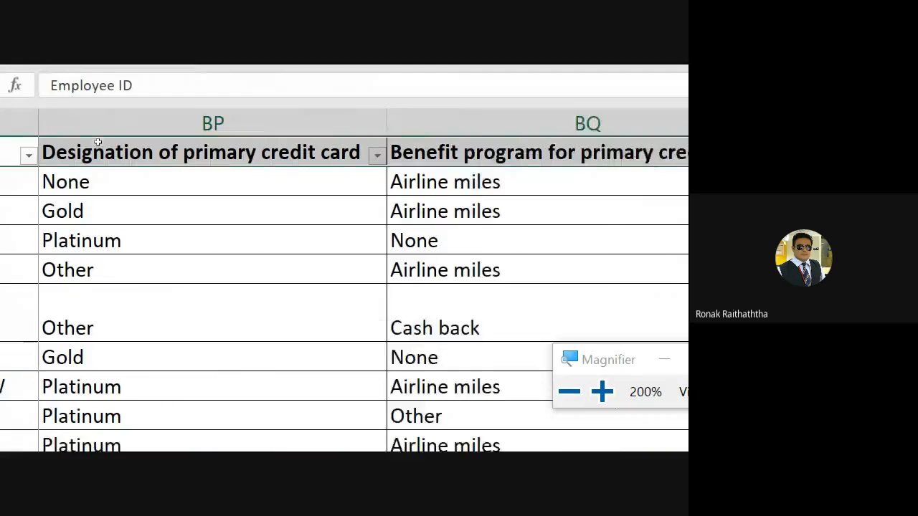
key(ctrl+shift+Right)
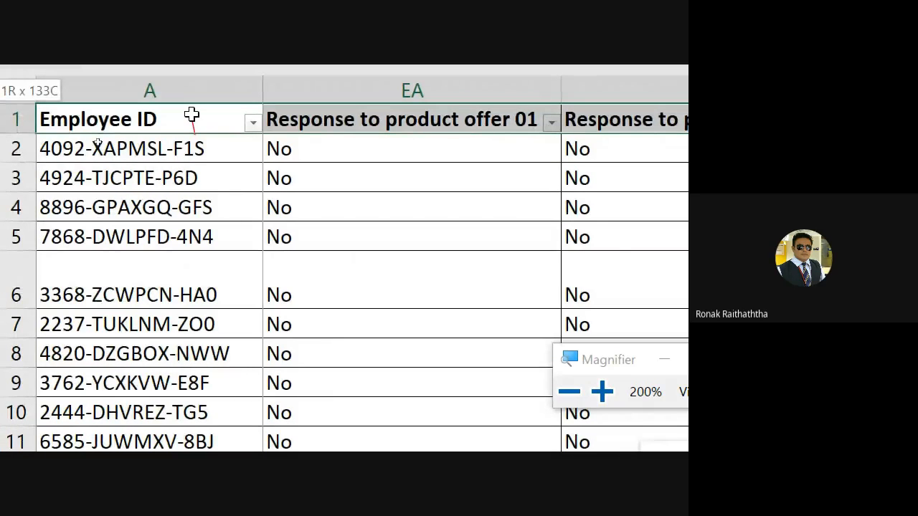
key(ctrl+shift+Down)
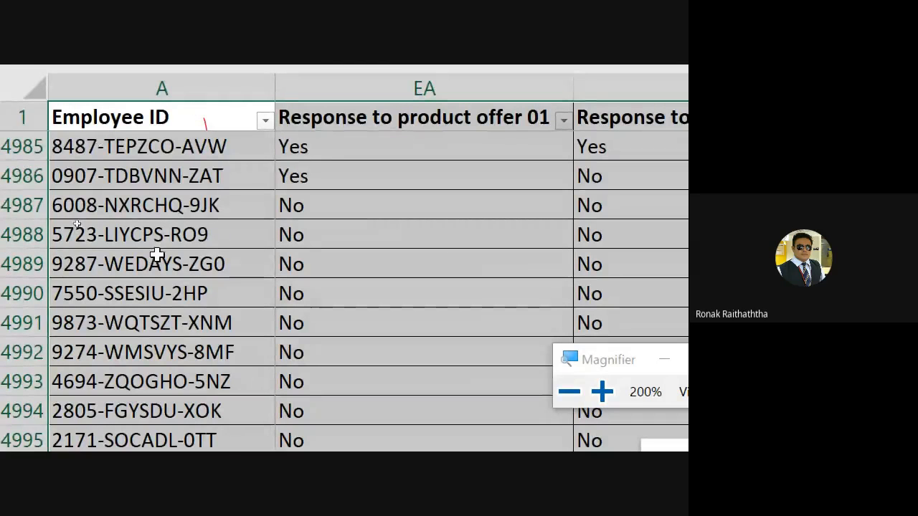
scroll(153, 312, down, 2)
scroll(153, 314, down, 2)
scroll(152, 315, up, 5)
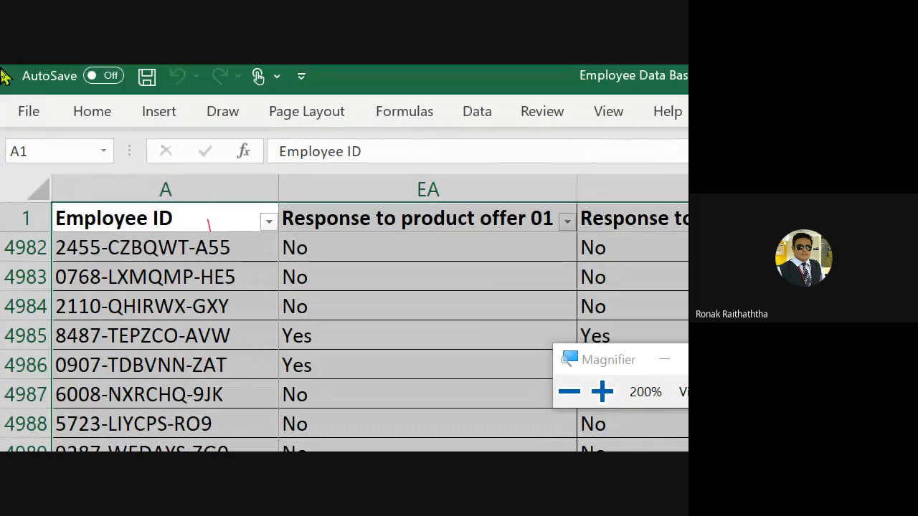
Insert a PivotTable from the selected data range on a new worksheet.
click(165, 113)
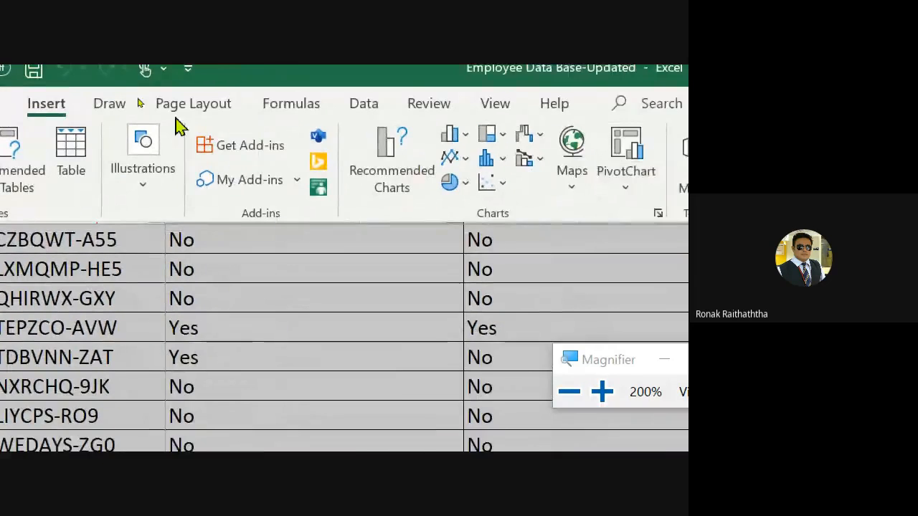
click(621, 193)
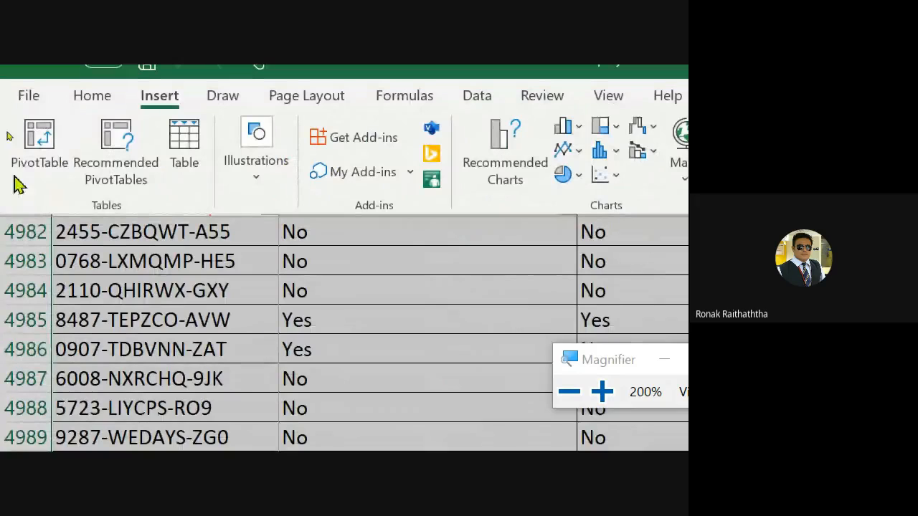
click(45, 144)
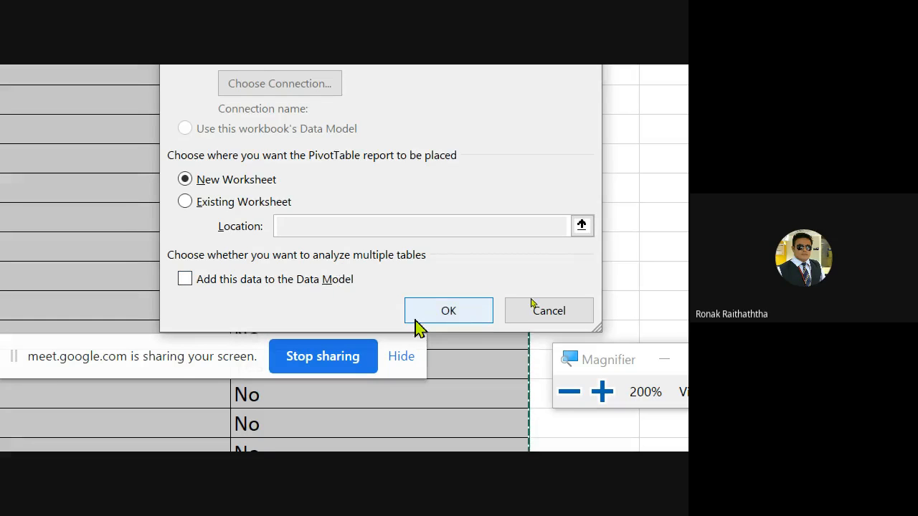
click(463, 314)
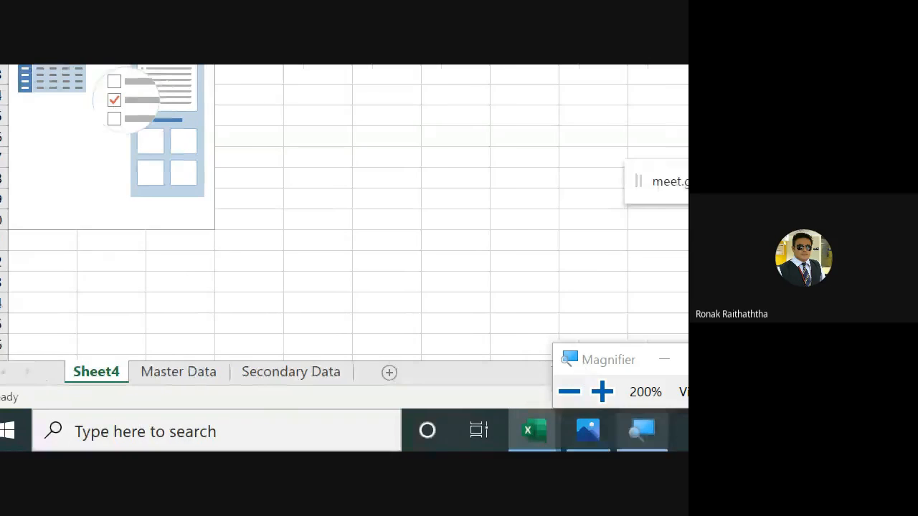
Examine the PivotTable field list at 200% magnification, from Employee ID through the commute fields and back to the first field.
click(567, 395)
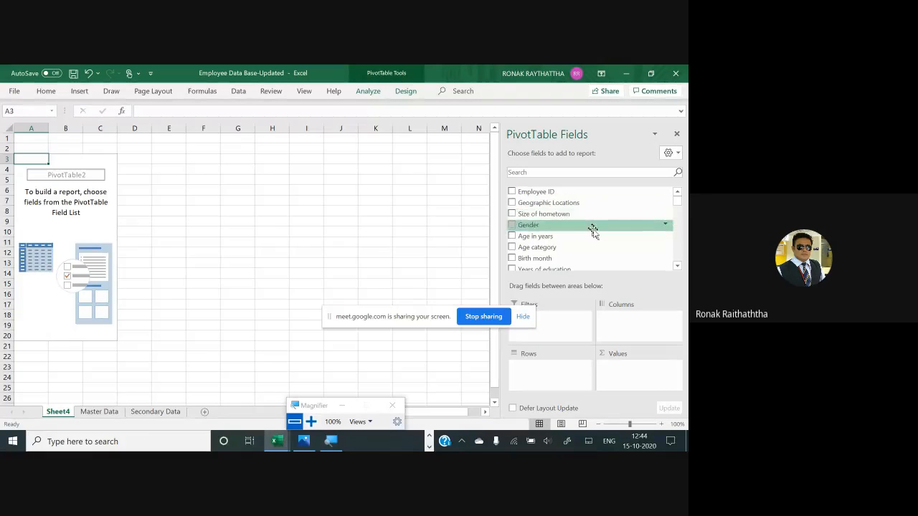
click(310, 422)
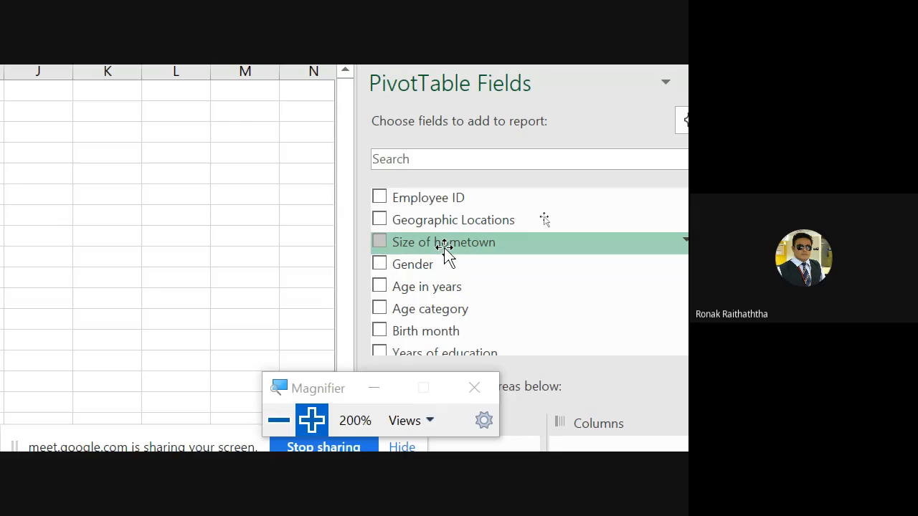
scroll(545, 294, down, 2)
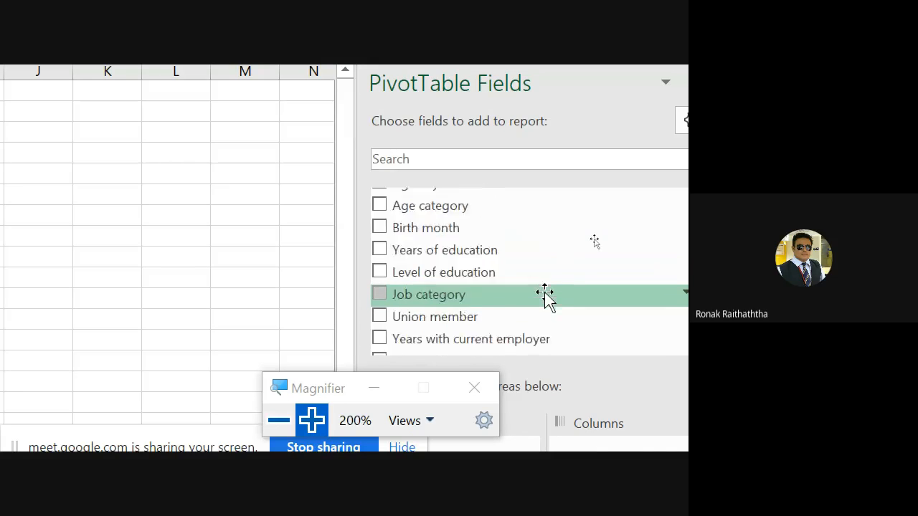
scroll(545, 294, down, 6)
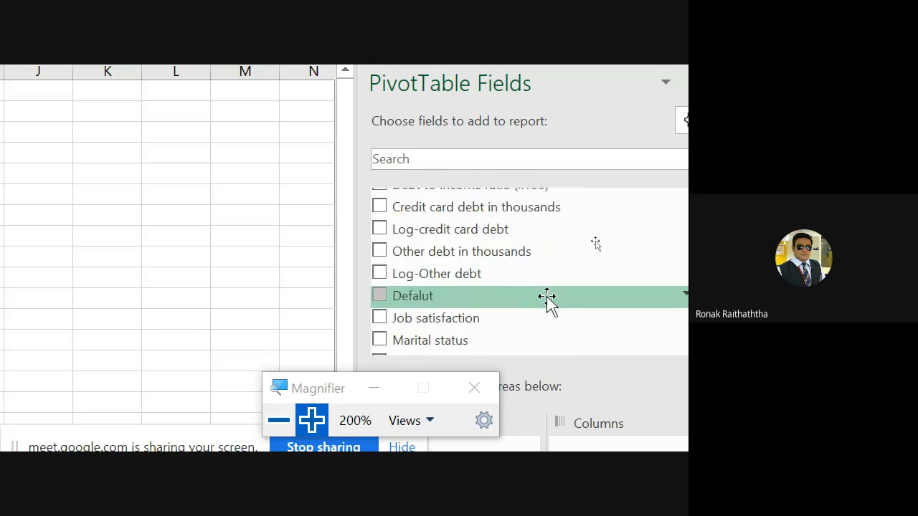
scroll(547, 297, down, 5)
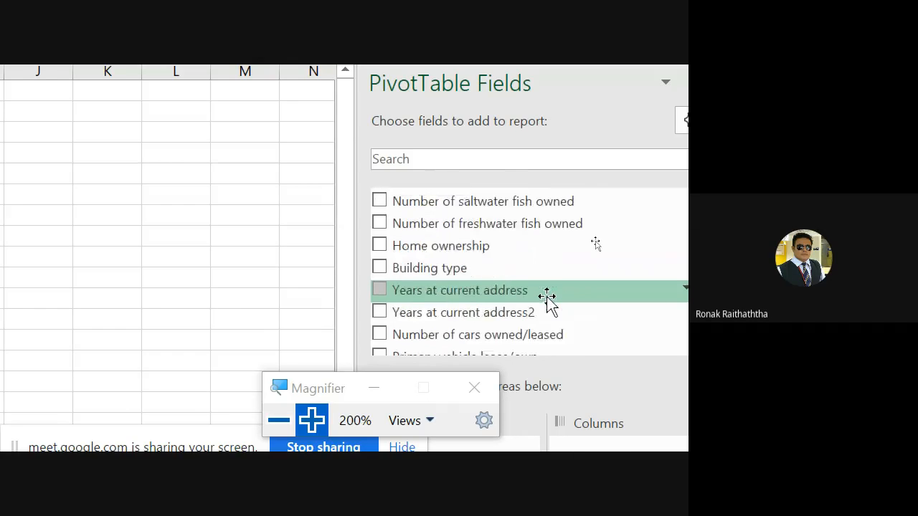
scroll(546, 296, down, 6)
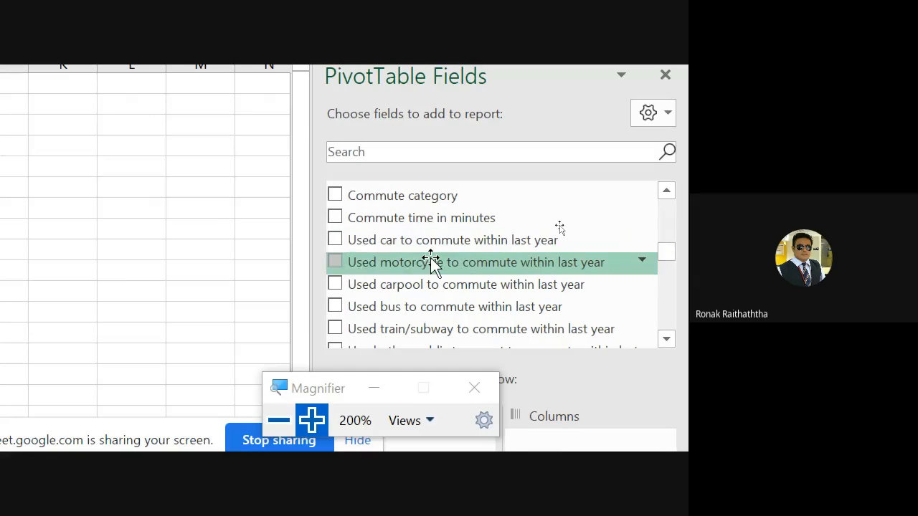
scroll(420, 241, up, 10)
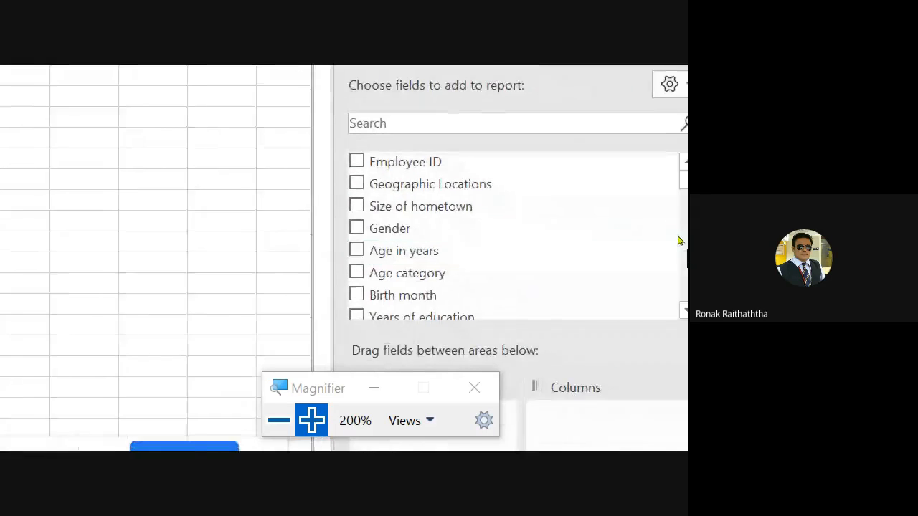
Move the Magnifier window clear of the PivotTable areas and add the Gender field to Rows.
drag(323, 383, 72, 239)
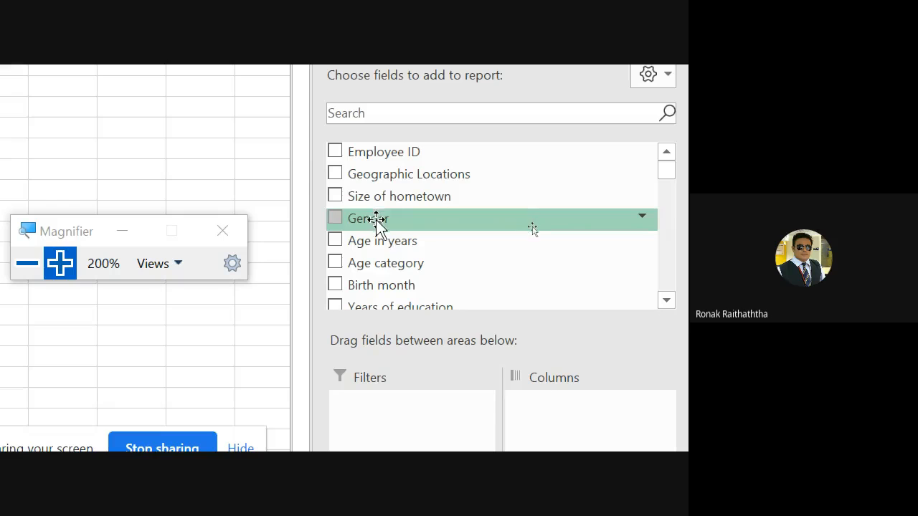
drag(372, 224, 402, 252)
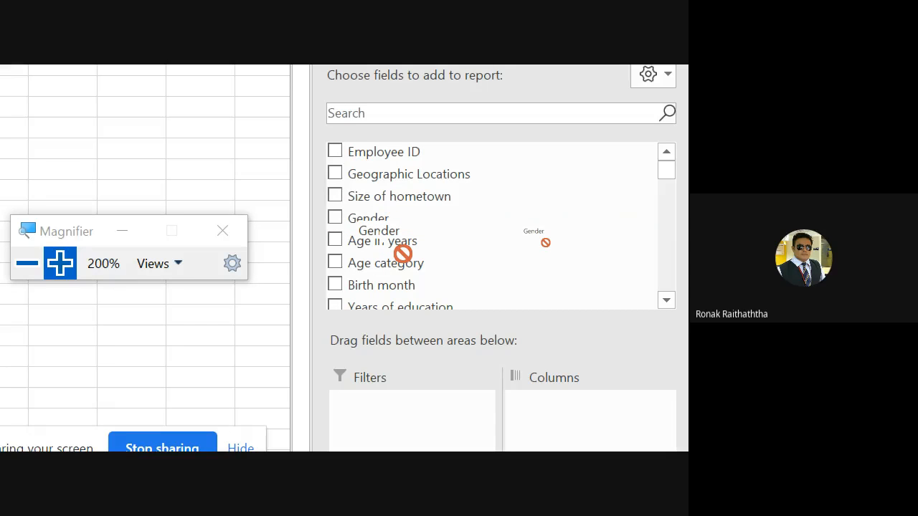
drag(403, 252, 411, 408)
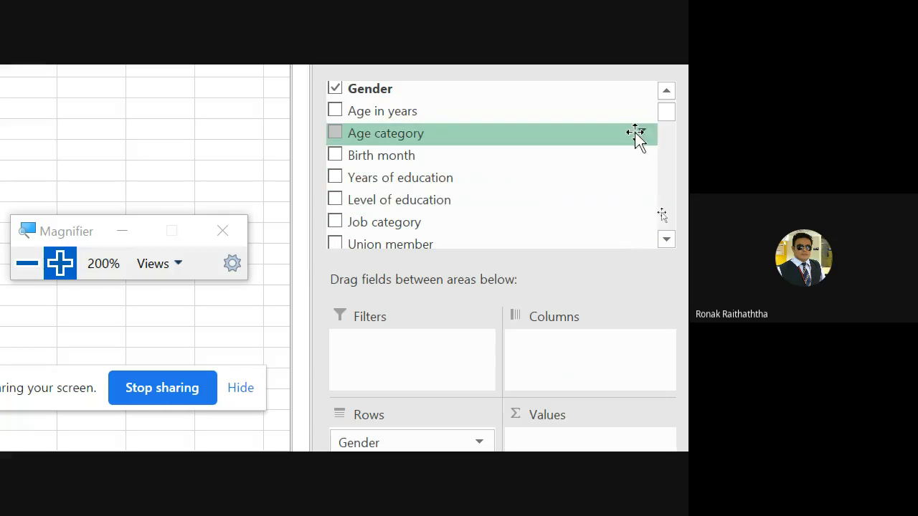
Search the PivotTable field list for "hou" and clear the search.
scroll(438, 96, up, 1)
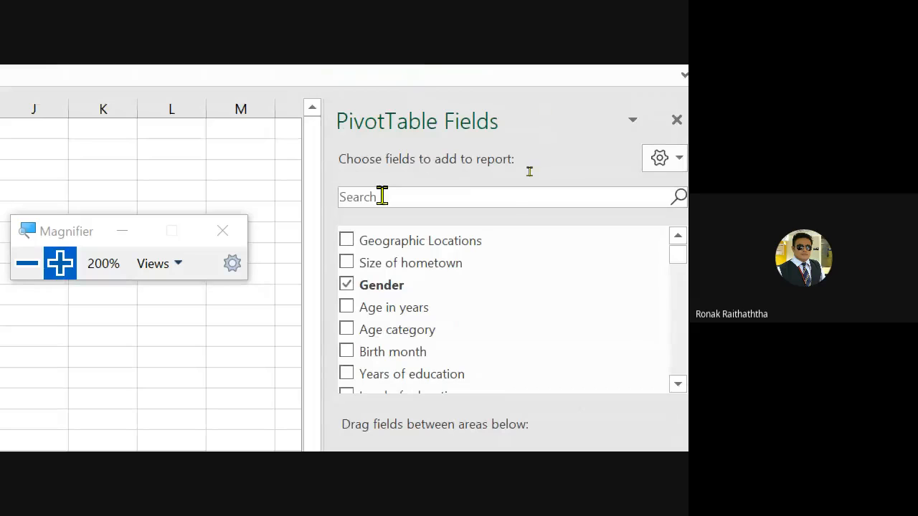
click(380, 195)
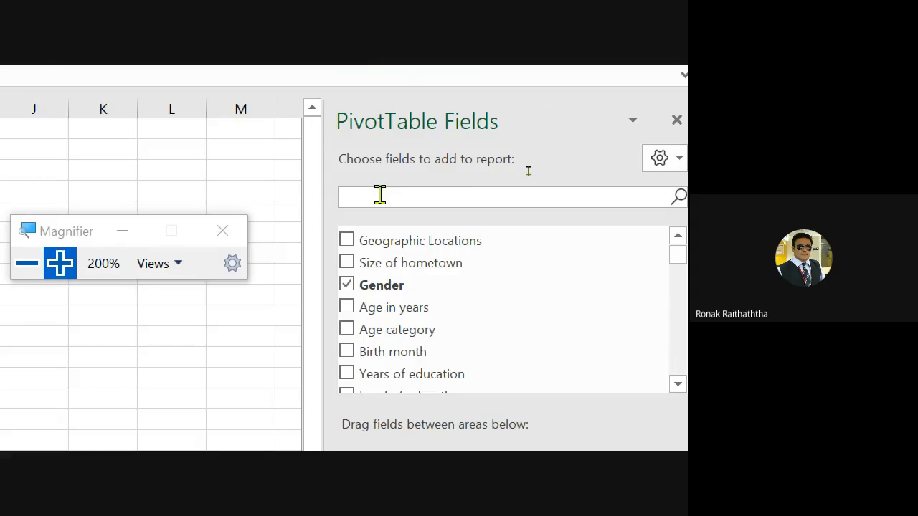
text(hou)
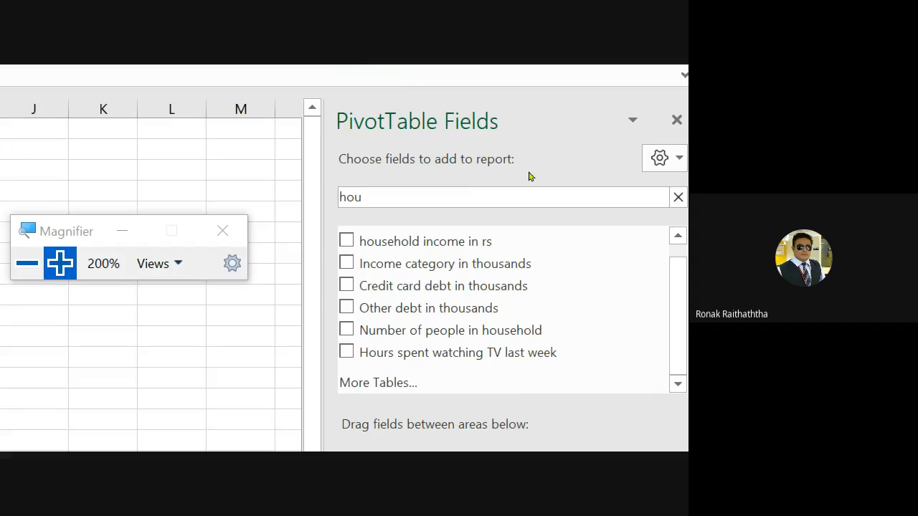
key(Escape)
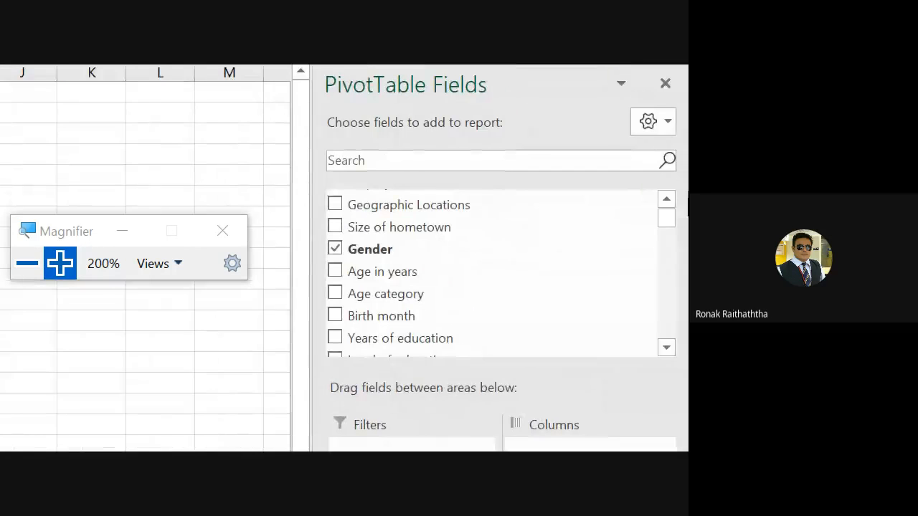
Add the household income in rs field to the PivotTable's Values area.
click(667, 348)
click(666, 349)
click(667, 349)
click(667, 349)
click(667, 348)
click(666, 349)
click(666, 349)
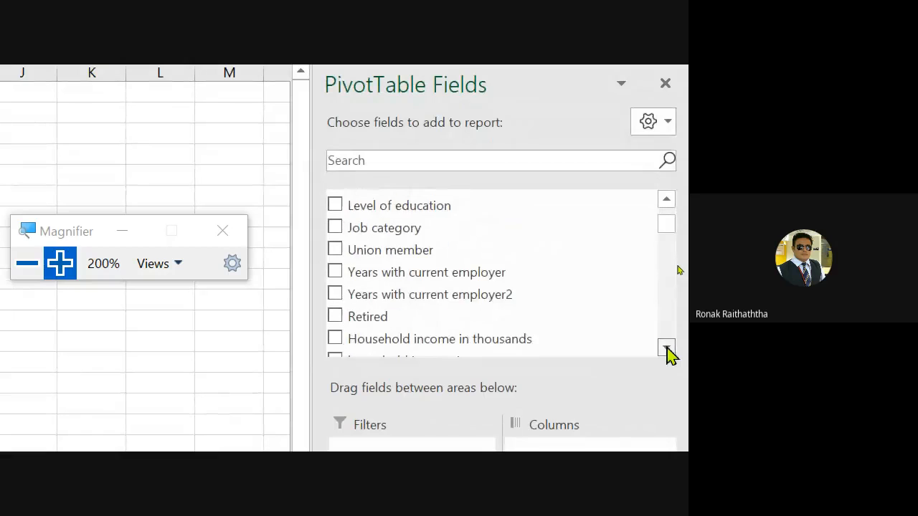
click(666, 349)
click(667, 349)
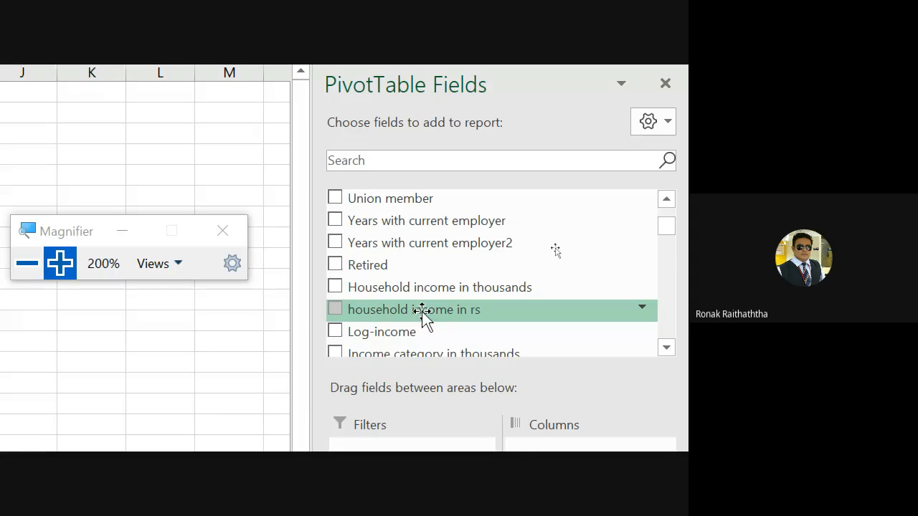
drag(421, 318, 592, 387)
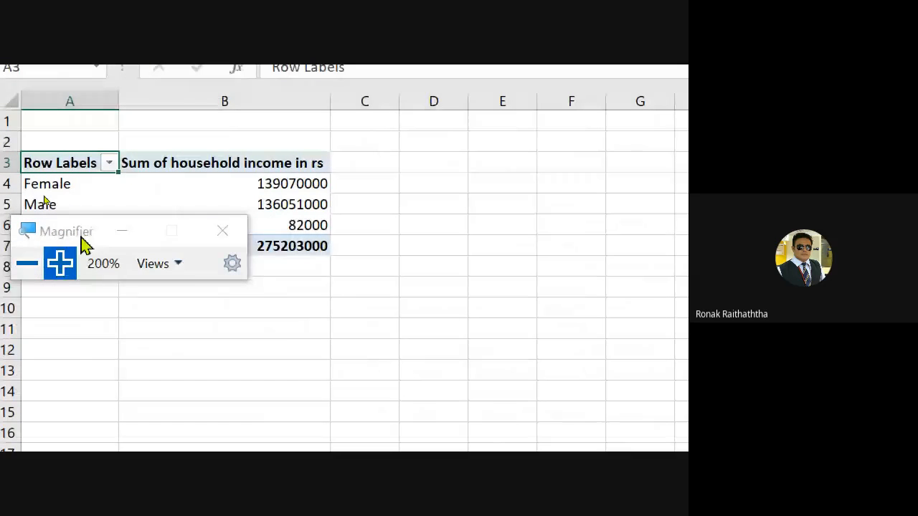
Move the Magnifier window clear of the PivotTable and examine the summed household income for each gender.
drag(79, 233, 110, 364)
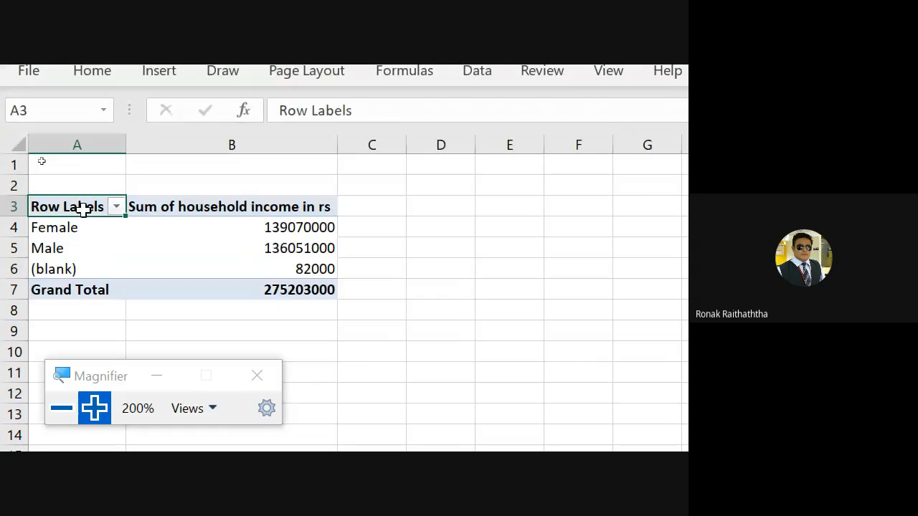
mouse_move(259, 227)
mouse_move(77, 272)
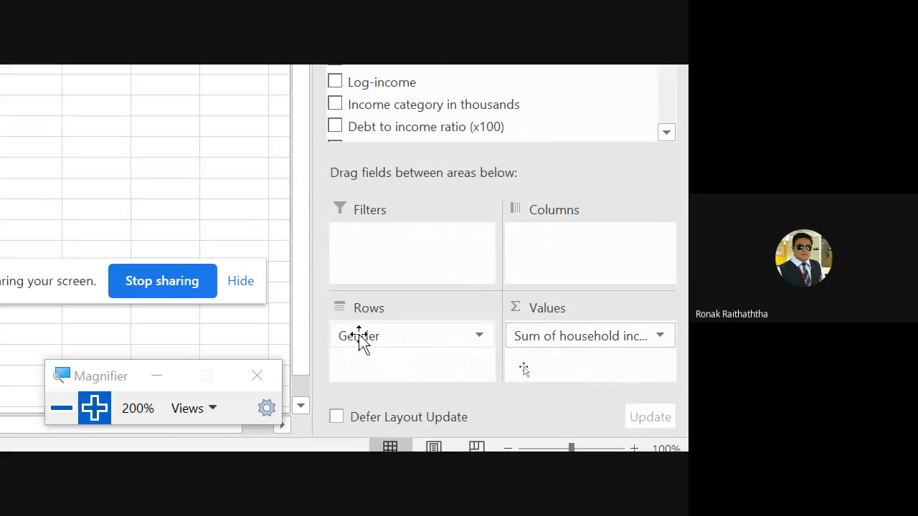
Move the Gender field from Rows to Columns and back to Rows.
drag(361, 341, 548, 244)
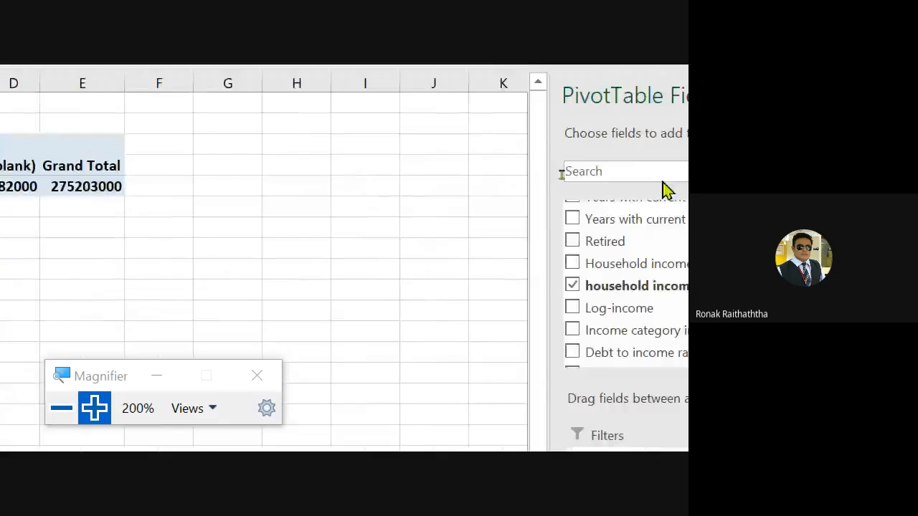
drag(628, 181, 393, 315)
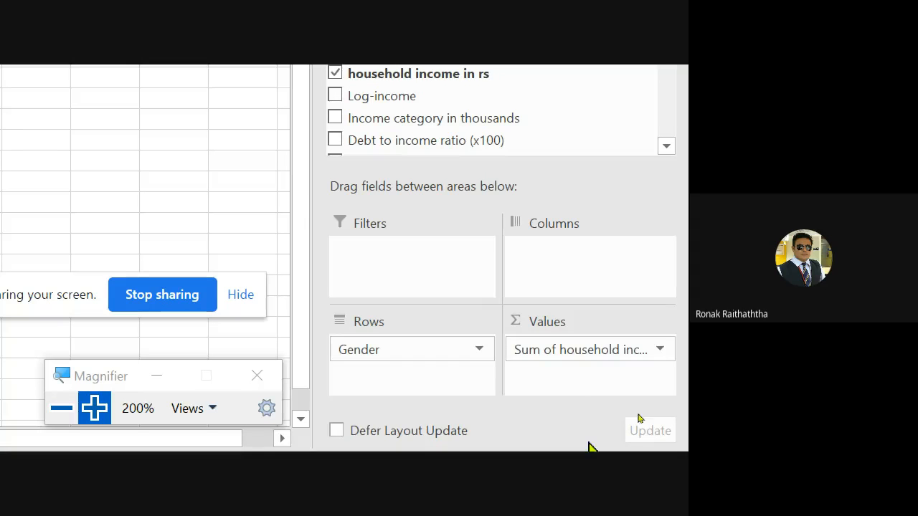
Remove Gender from Rows and household income in rs from Values, and undo the household income removal.
drag(469, 355, 232, 215)
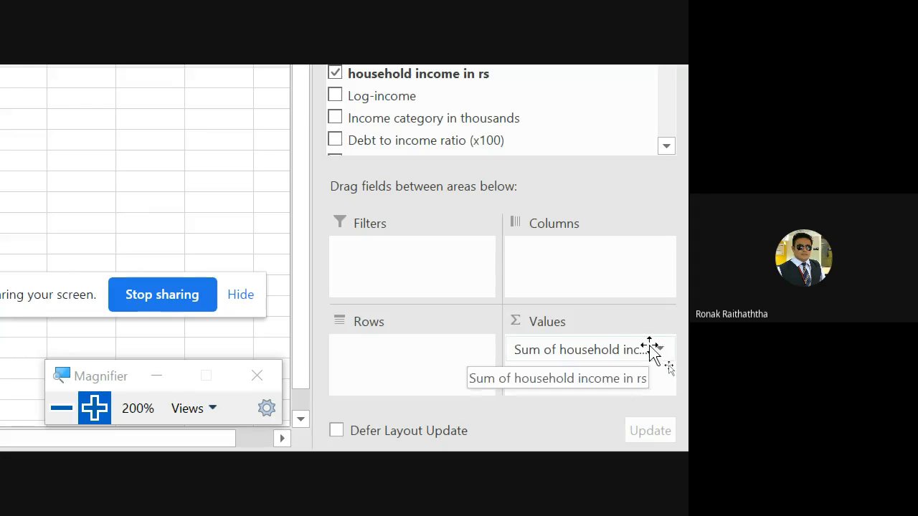
drag(648, 349, 223, 215)
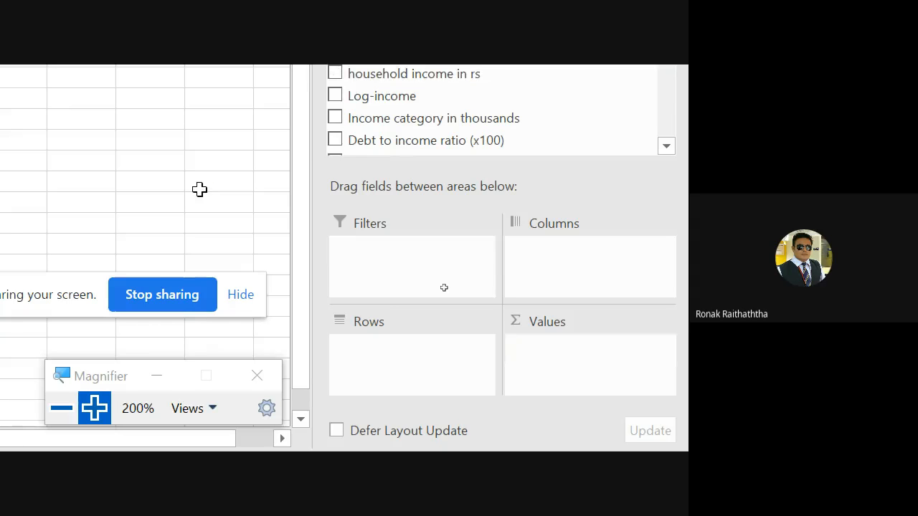
key(ctrl+z)
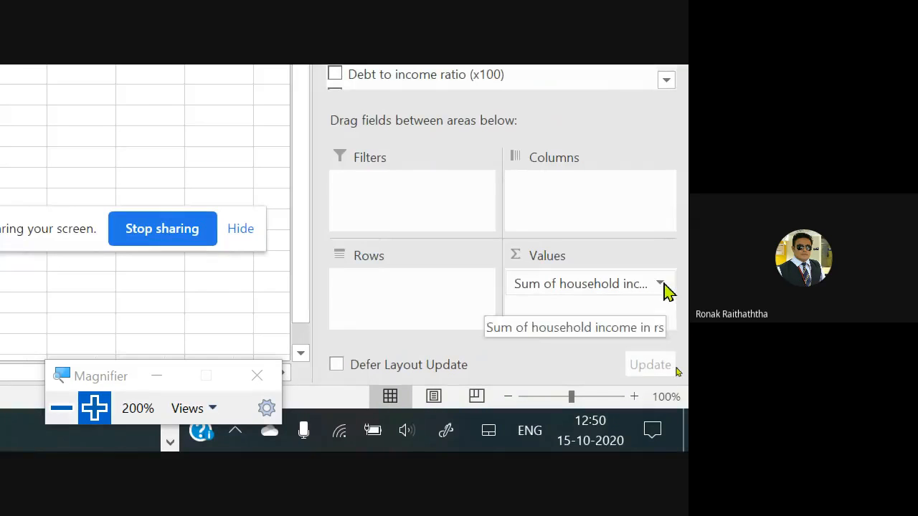
Remove the Sum of household income in rs field from Values with Remove Field.
click(660, 283)
click(629, 285)
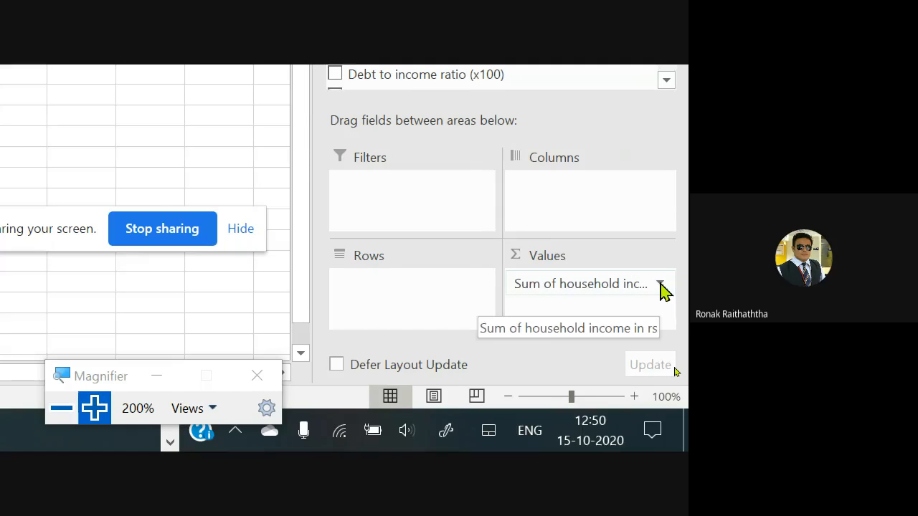
click(659, 284)
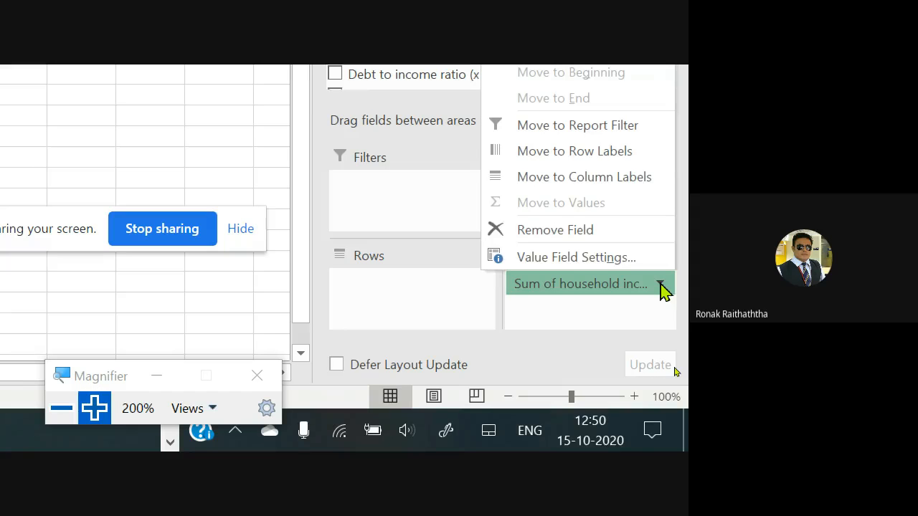
click(601, 230)
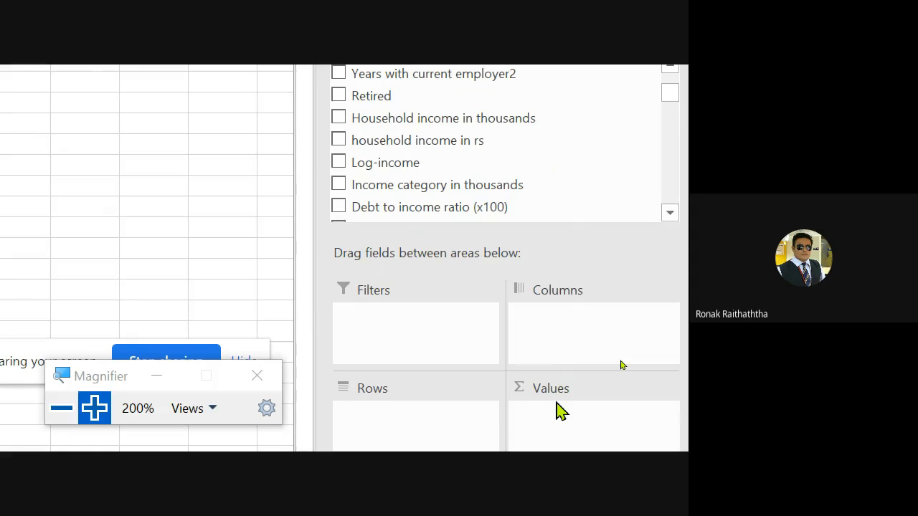
Select cells outside and inside the empty PivotTable report area to hide and redisplay the field list.
key(alt+Tab)
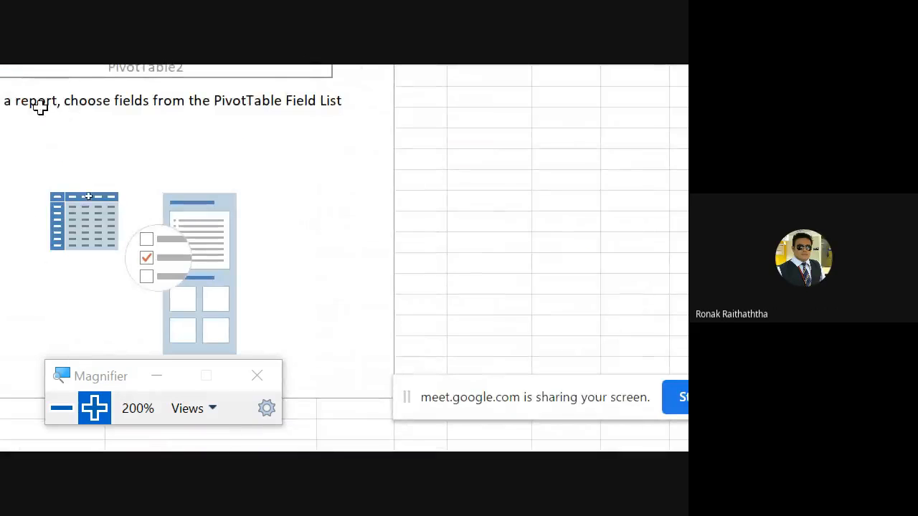
click(569, 180)
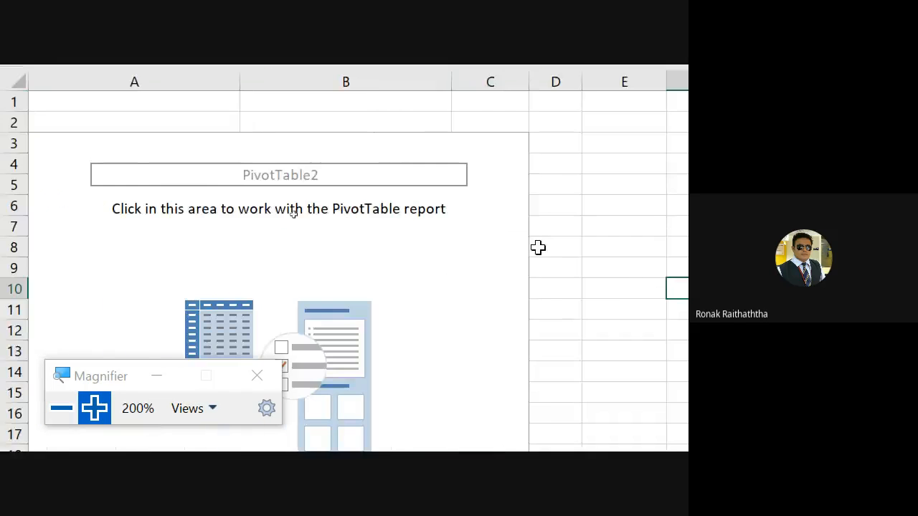
click(567, 360)
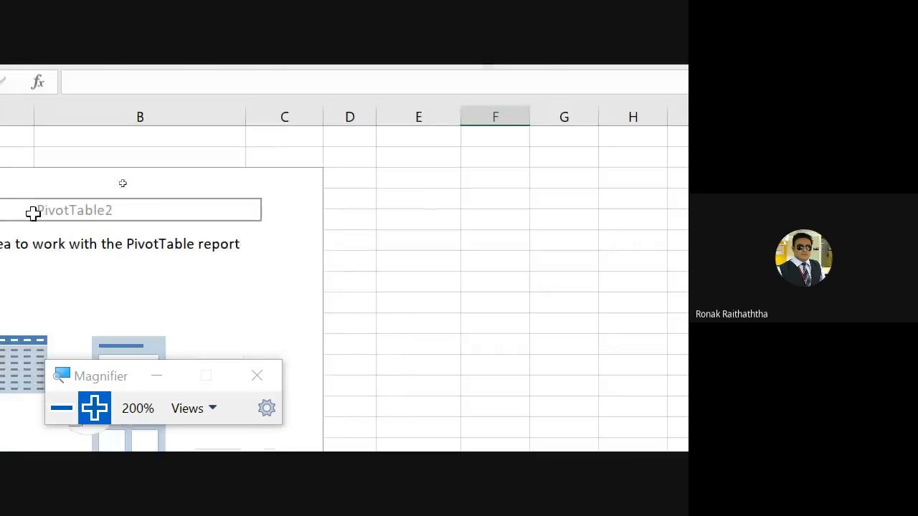
click(126, 282)
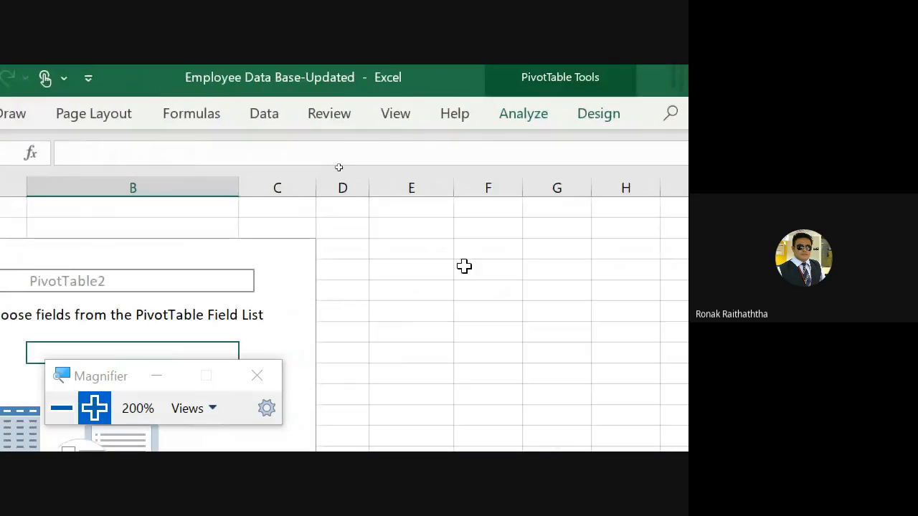
click(623, 268)
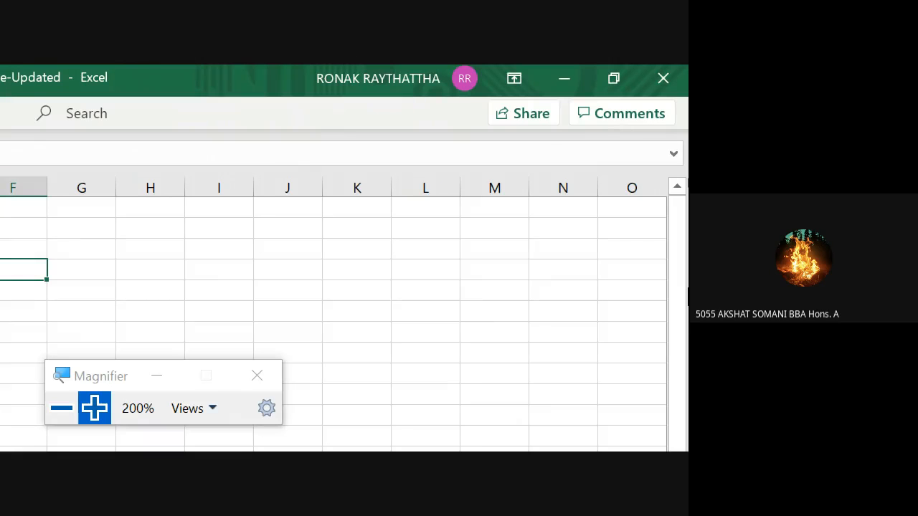
click(371, 353)
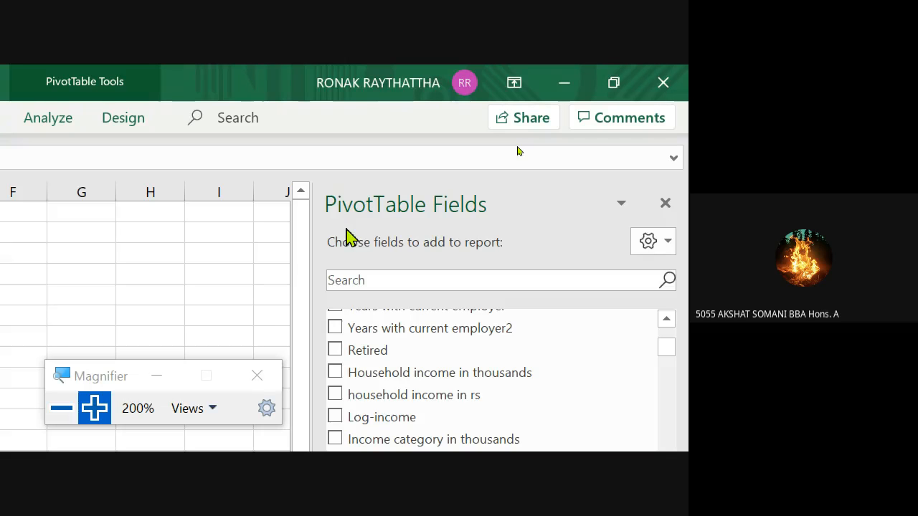
Return the field list to Employee ID and set the pane layout to Fields Section and Areas Section Stacked.
scroll(430, 332, up, 2)
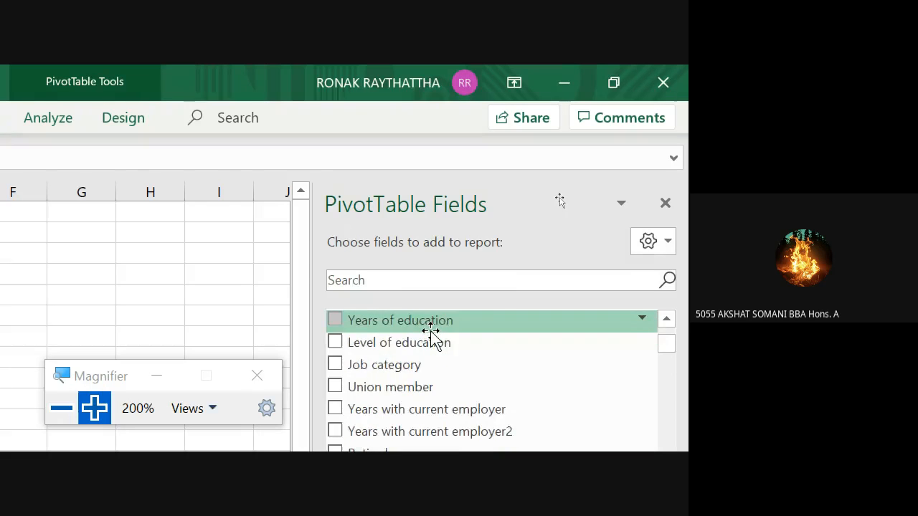
scroll(431, 334, down, 2)
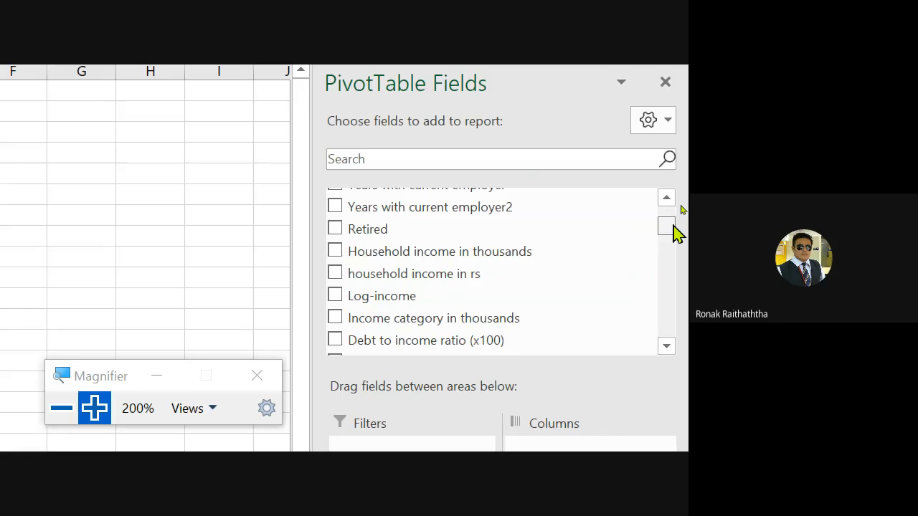
drag(673, 230, 670, 207)
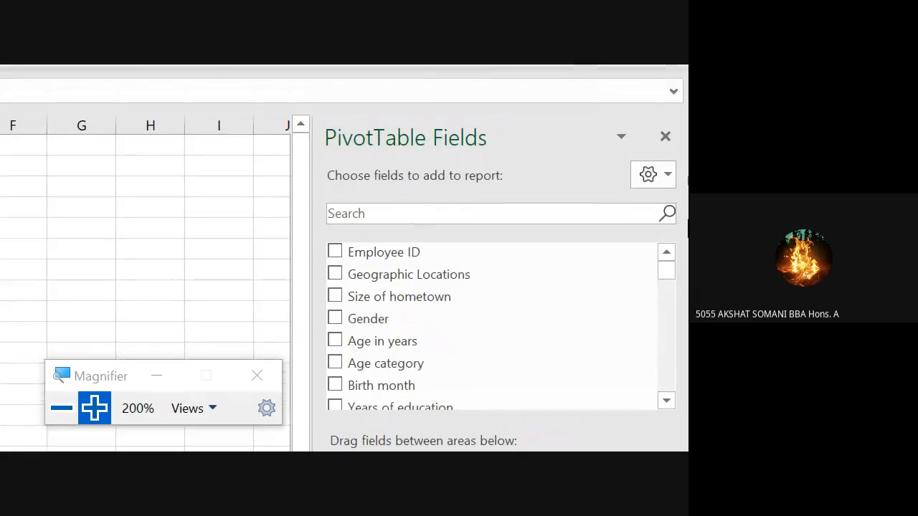
click(621, 139)
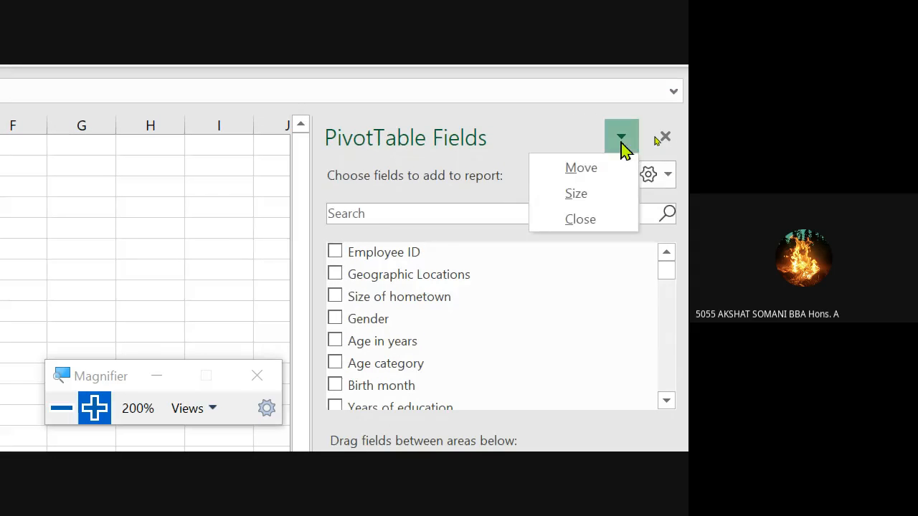
click(667, 179)
click(667, 180)
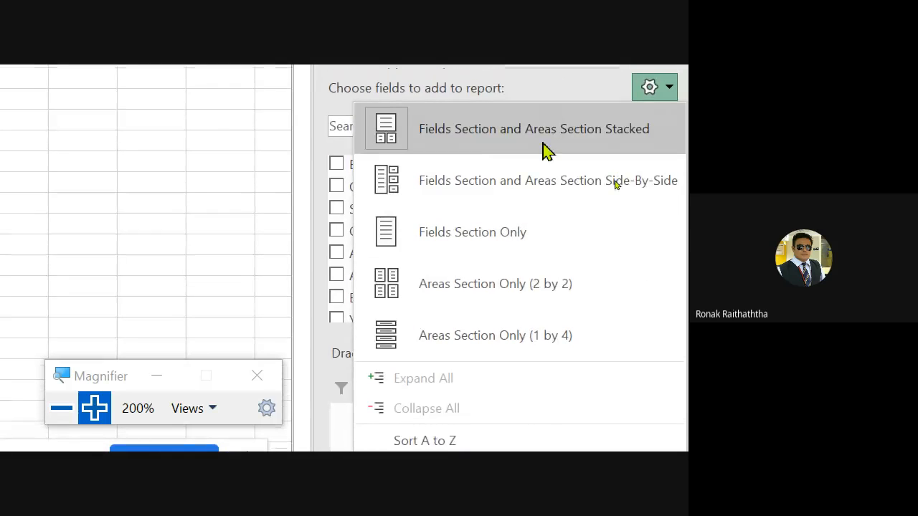
click(479, 136)
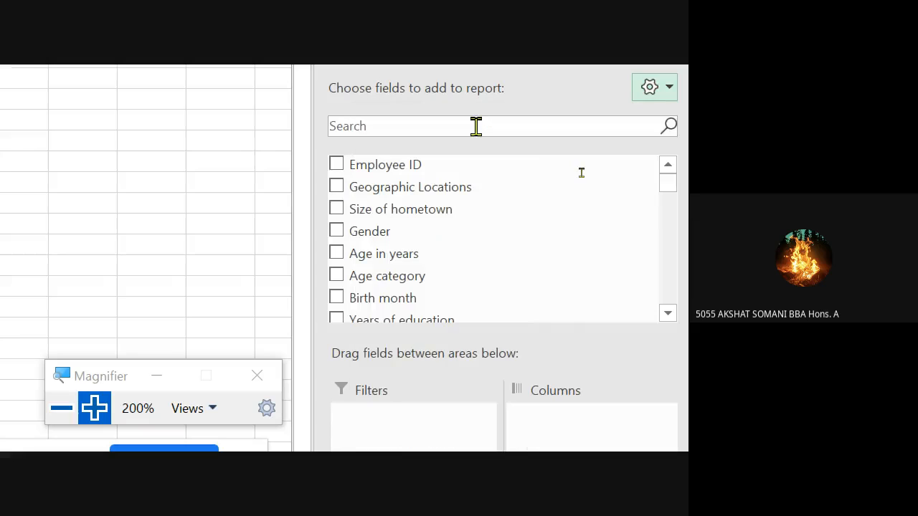
Review the layout options of the PivotTable Fields pane without choosing a different one.
click(667, 87)
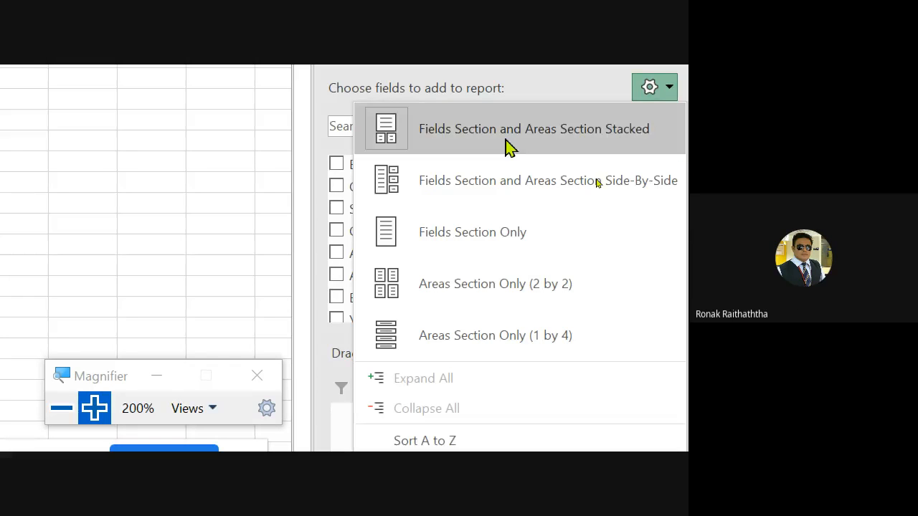
click(267, 204)
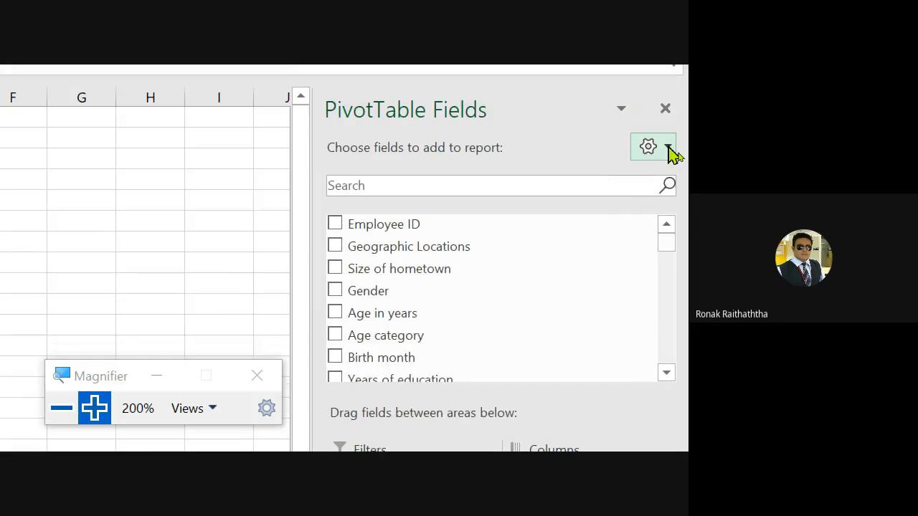
click(668, 148)
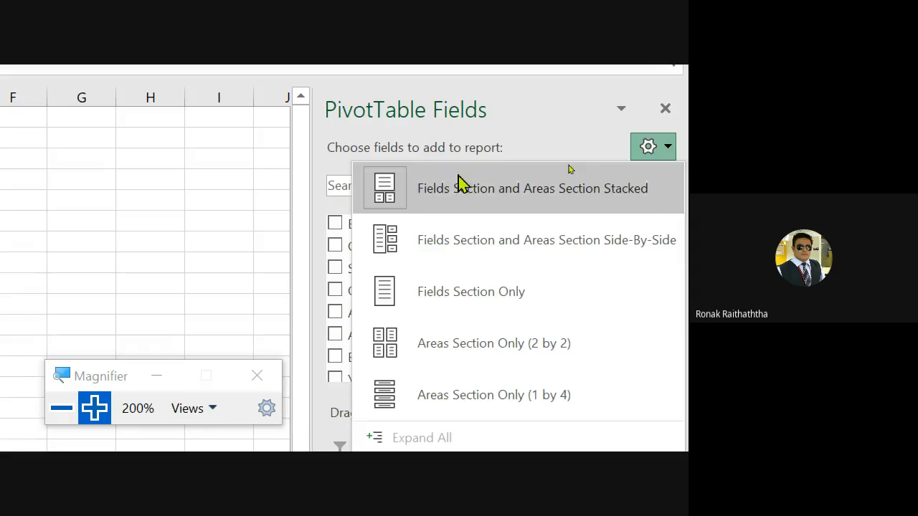
click(160, 136)
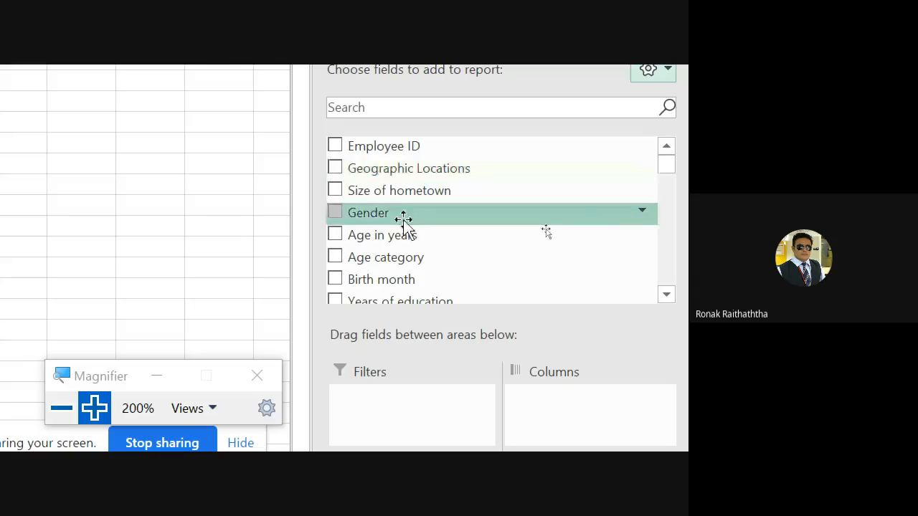
Add the Birth month field to Rows and the household income in rs field to Values.
drag(402, 284, 421, 416)
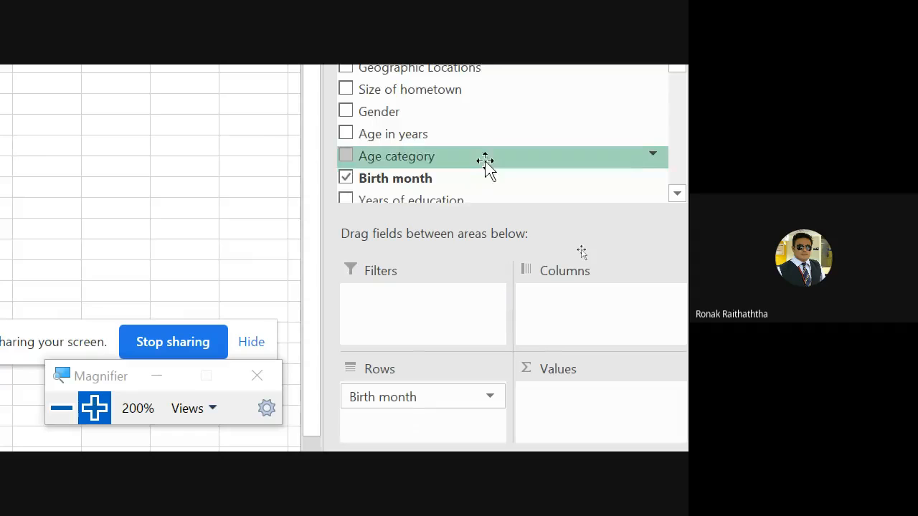
scroll(487, 168, down, 5)
scroll(488, 164, down, 3)
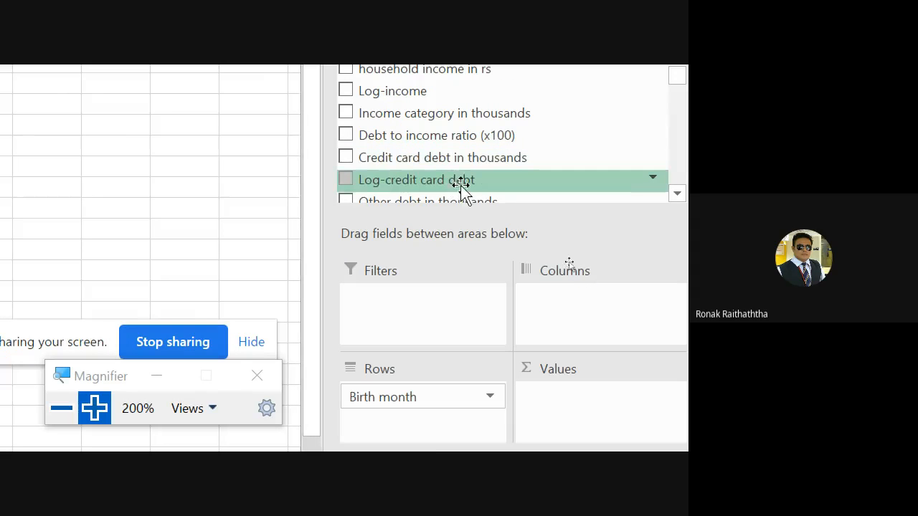
scroll(459, 180, down, 1)
scroll(460, 181, up, 4)
scroll(460, 181, down, 1)
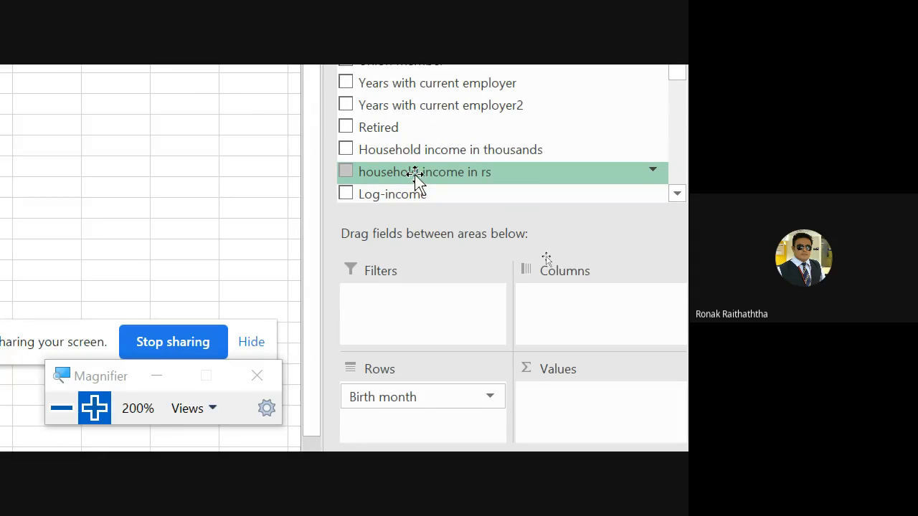
drag(416, 175, 603, 428)
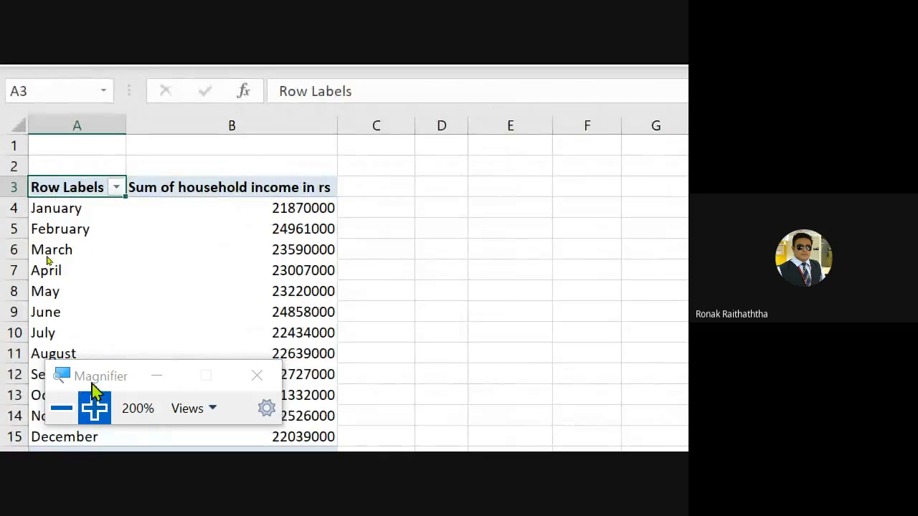
Move the magnification control clear of the report and draw an ink circle near the monthly household income values.
drag(97, 380, 509, 235)
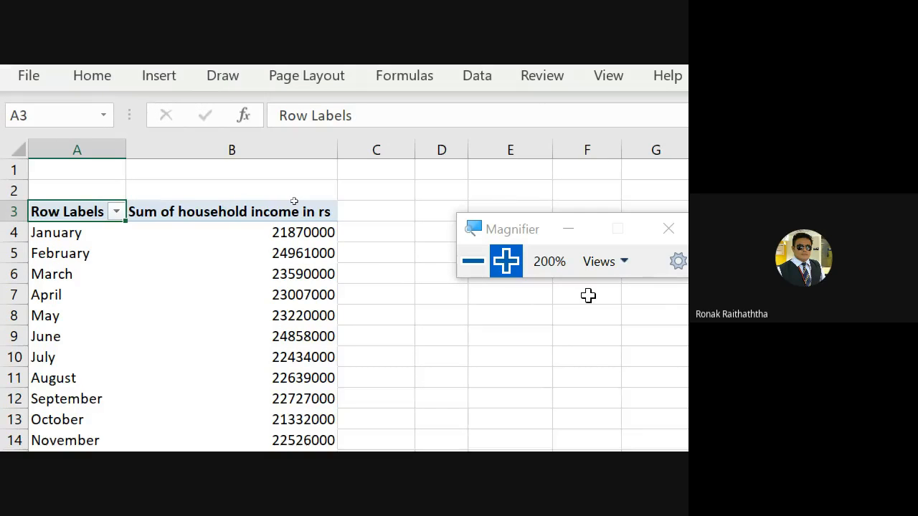
mouse_move(331, 266)
mouse_down()
mouse_move(265, 272)
mouse_move(326, 280)
mouse_move(320, 256)
mouse_up()
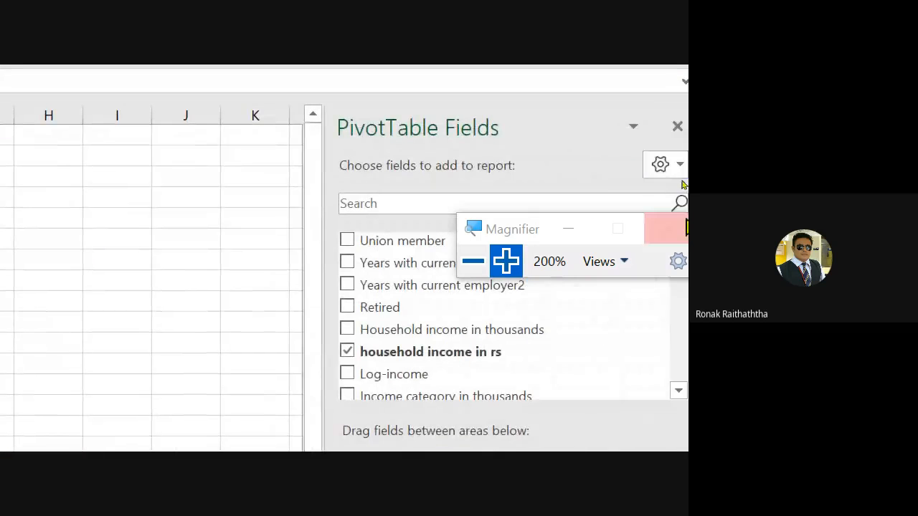
Add the Job category field to Columns to split the monthly household income by job category.
drag(522, 229, 553, 113)
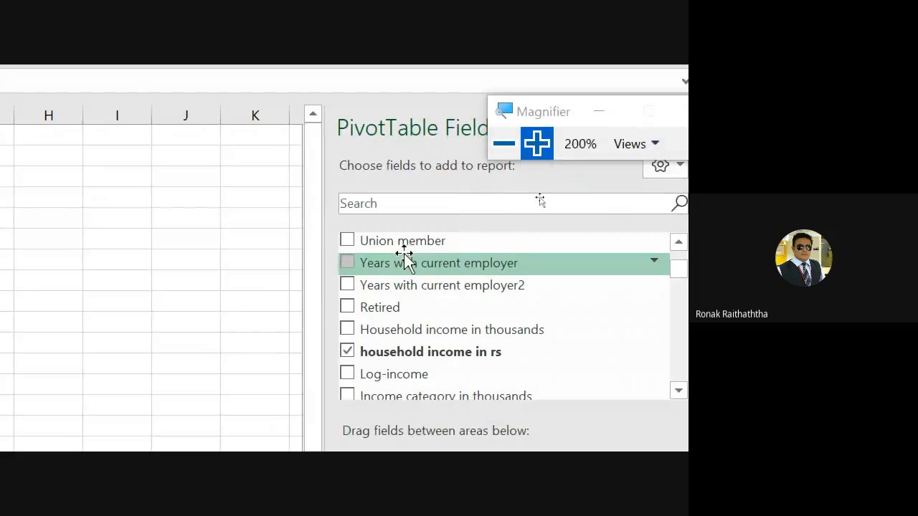
scroll(405, 258, down, 1)
scroll(406, 259, up, 3)
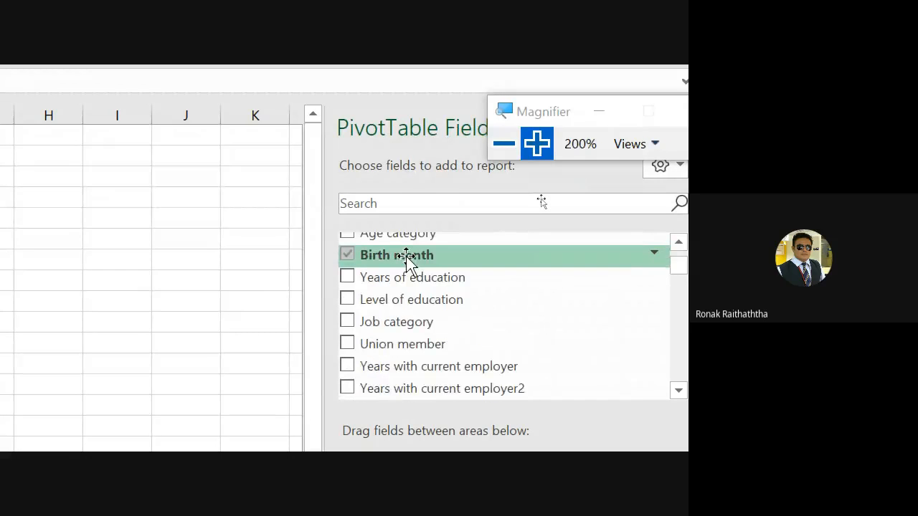
scroll(405, 260, down, 1)
scroll(414, 275, up, 1)
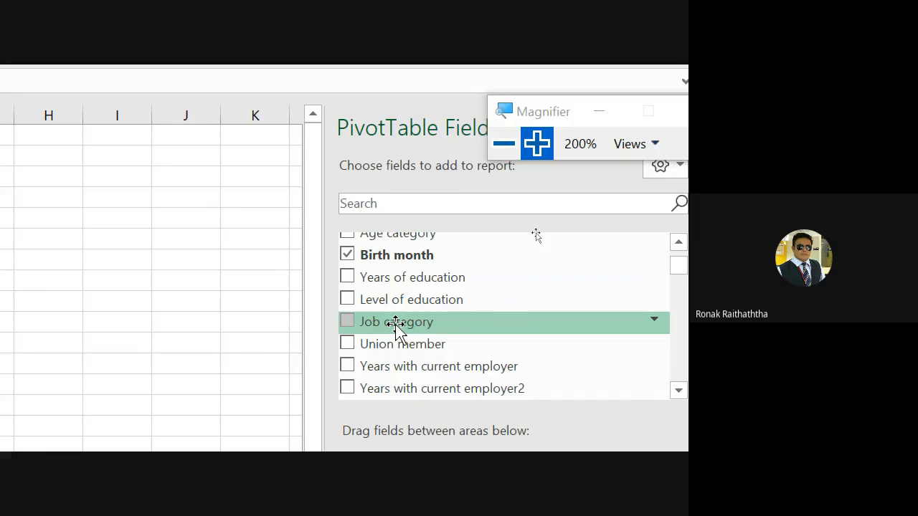
drag(389, 322, 578, 380)
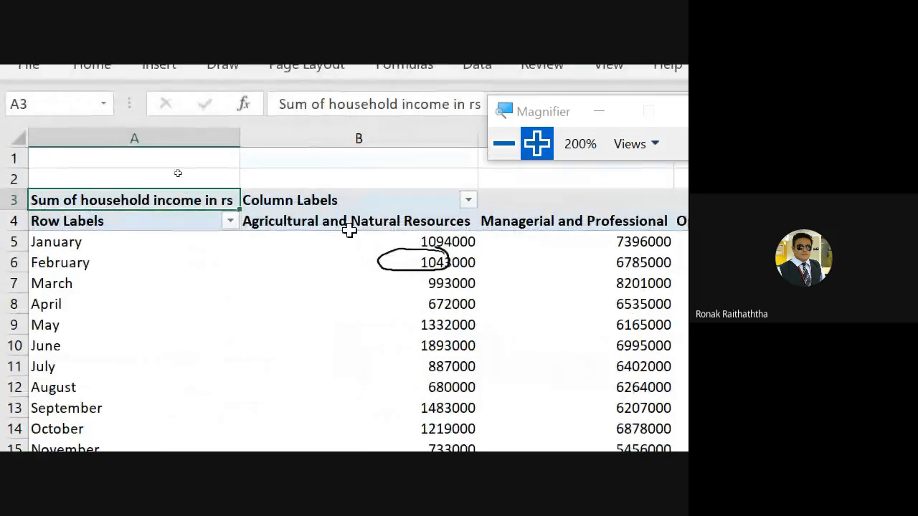
Narrow the job category columns B through E so that more of the report fits on screen.
drag(474, 136, 401, 132)
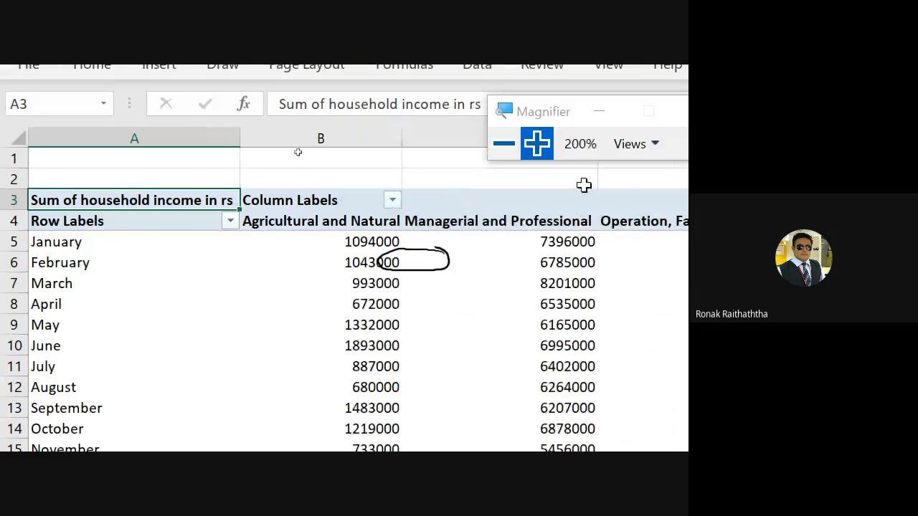
drag(256, 151, 158, 149)
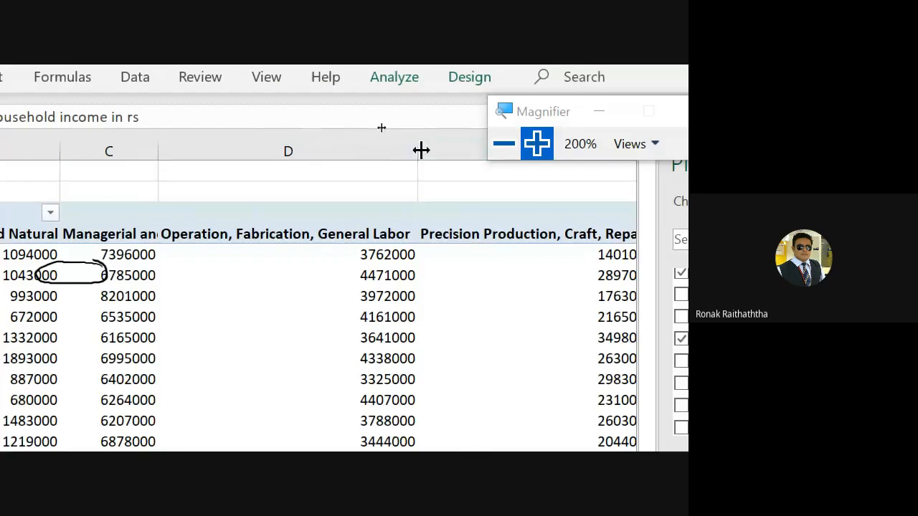
drag(420, 150, 358, 141)
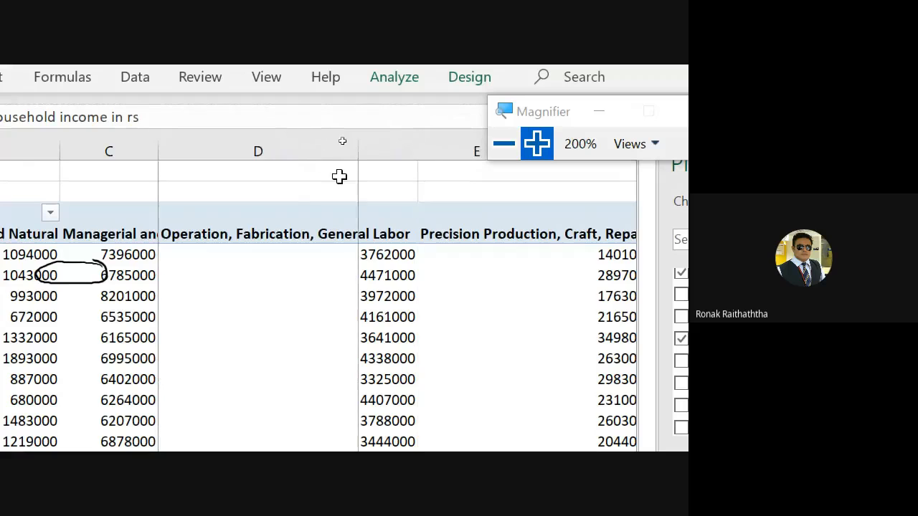
drag(529, 112, 546, 85)
drag(511, 151, 404, 145)
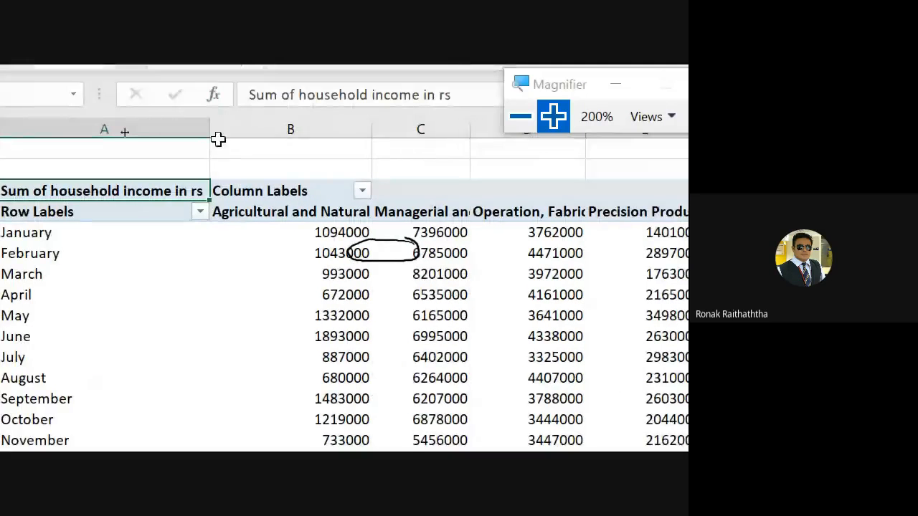
drag(372, 127, 324, 131)
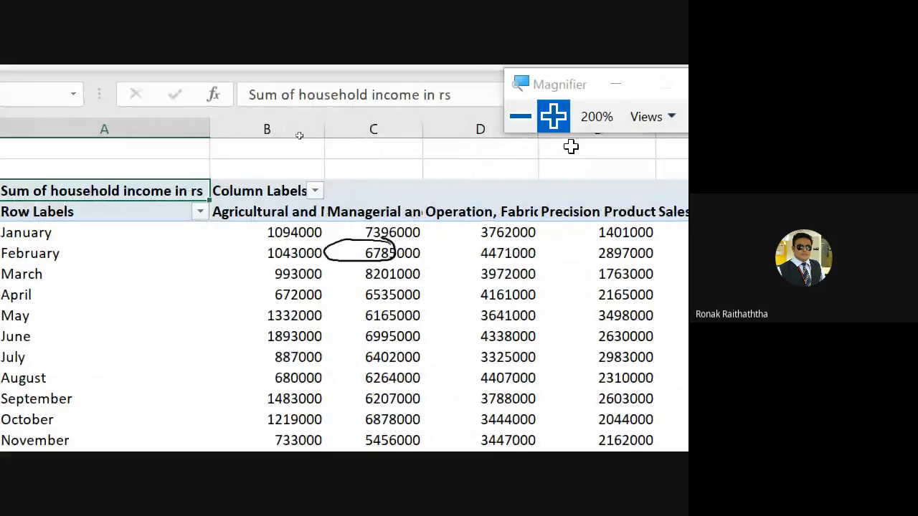
Reduce the screen magnification to 100% and delete the ink circle drawn over the report.
click(520, 117)
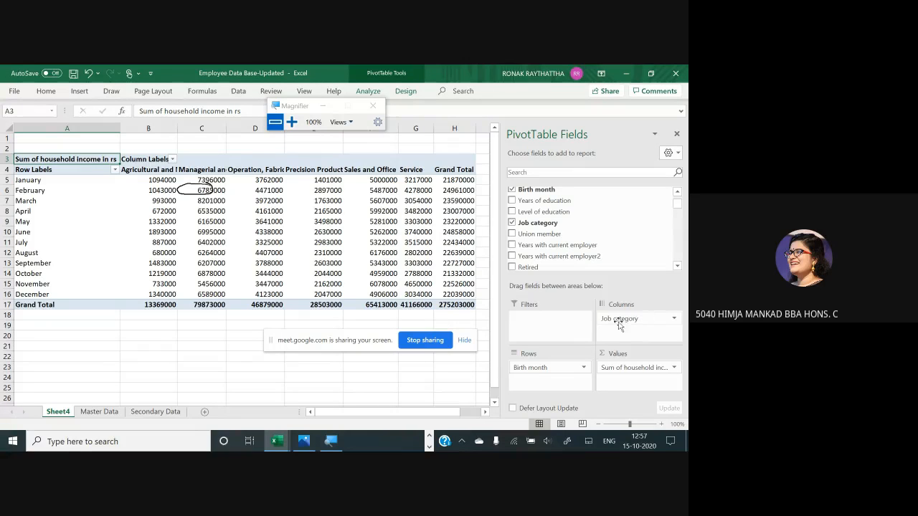
click(183, 200)
key(Delete)
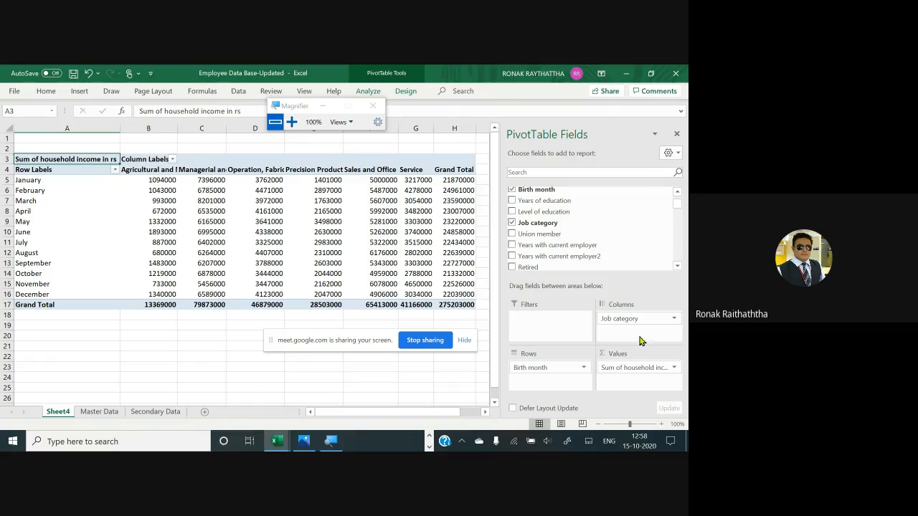
Move Job category from Columns to Rows beneath Birth month, review the nested report, and return the field to Columns.
drag(643, 321, 556, 383)
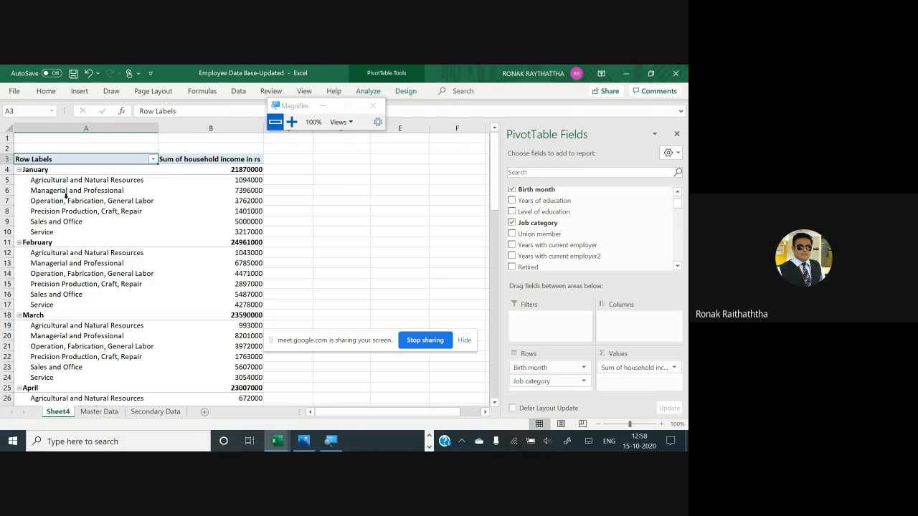
scroll(71, 204, down, 1)
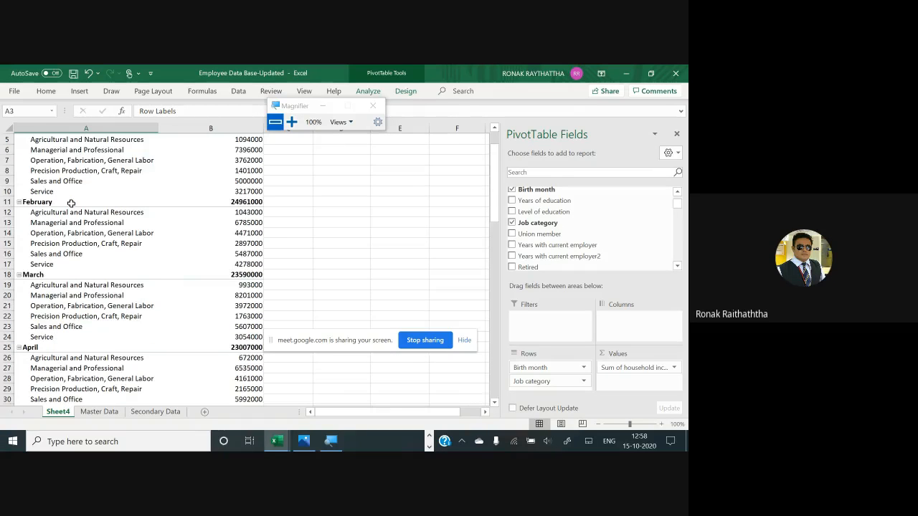
scroll(71, 203, down, 20)
scroll(76, 206, up, 2)
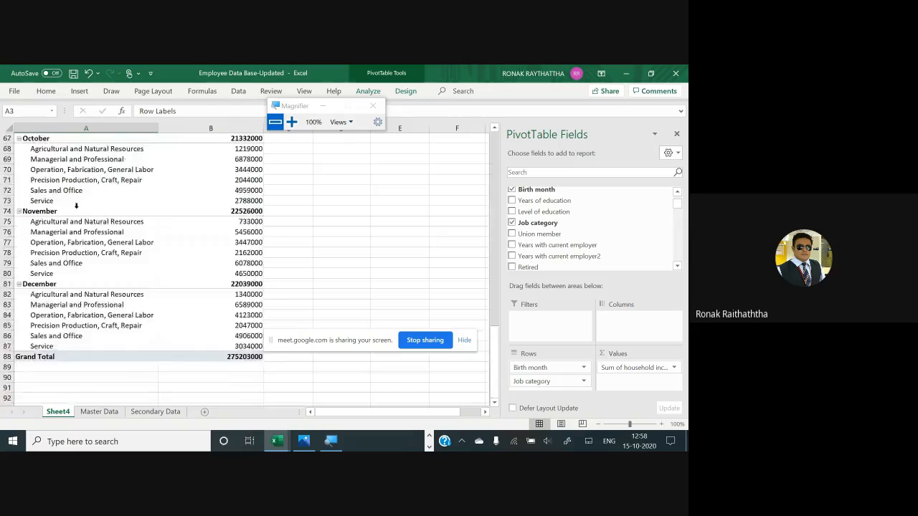
scroll(76, 206, up, 20)
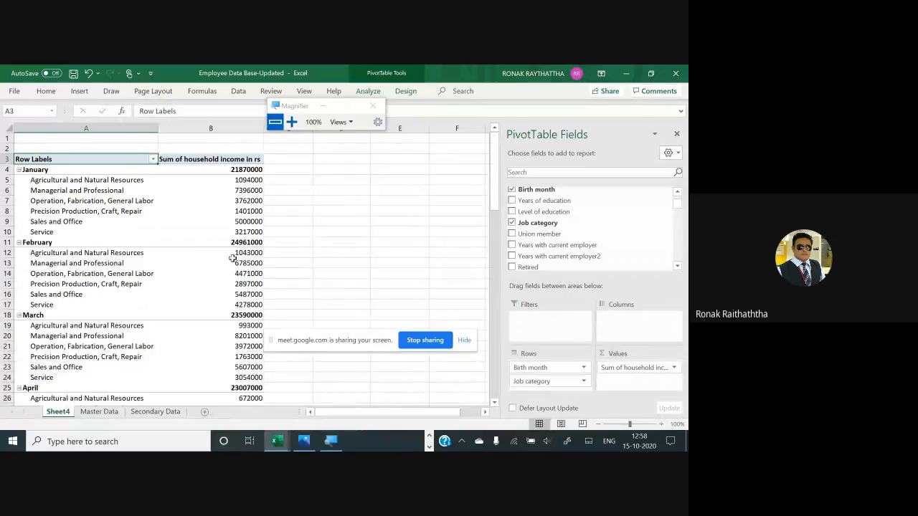
drag(518, 378, 635, 324)
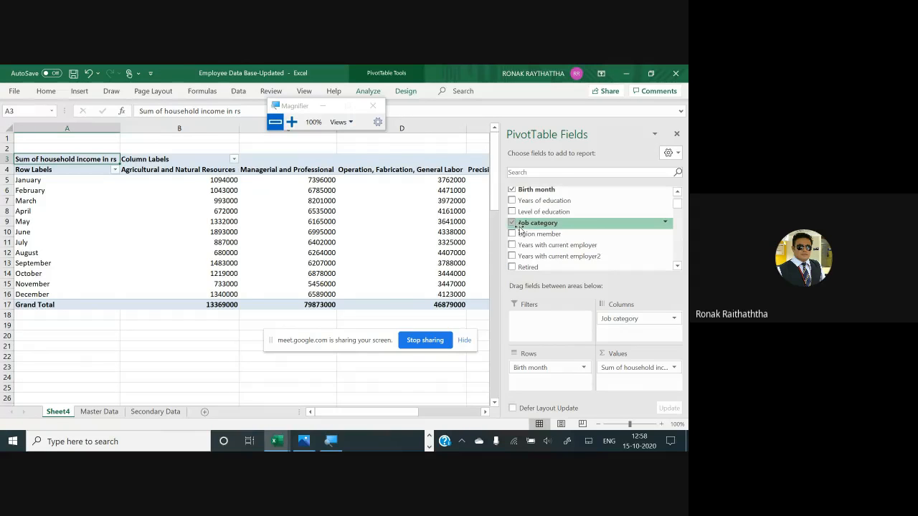
Add the Gender field to Rows beneath Birth month.
scroll(522, 228, up, 2)
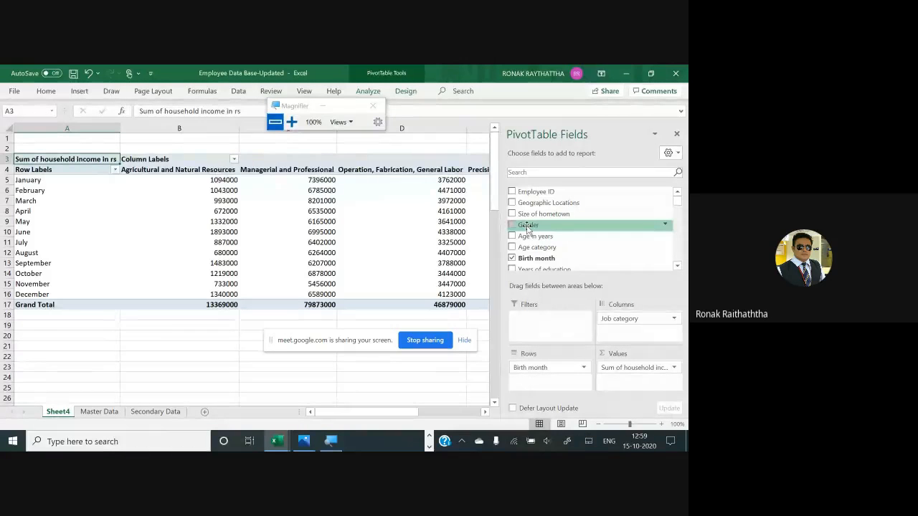
drag(527, 228, 553, 380)
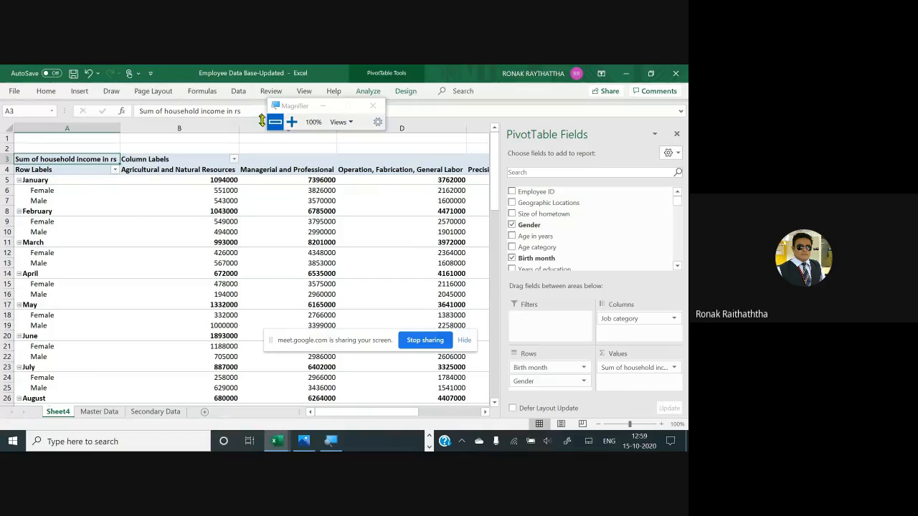
Magnify the screen to 200% and circle the February Female value under Managerial and Professional and that column's heading with ink.
click(291, 122)
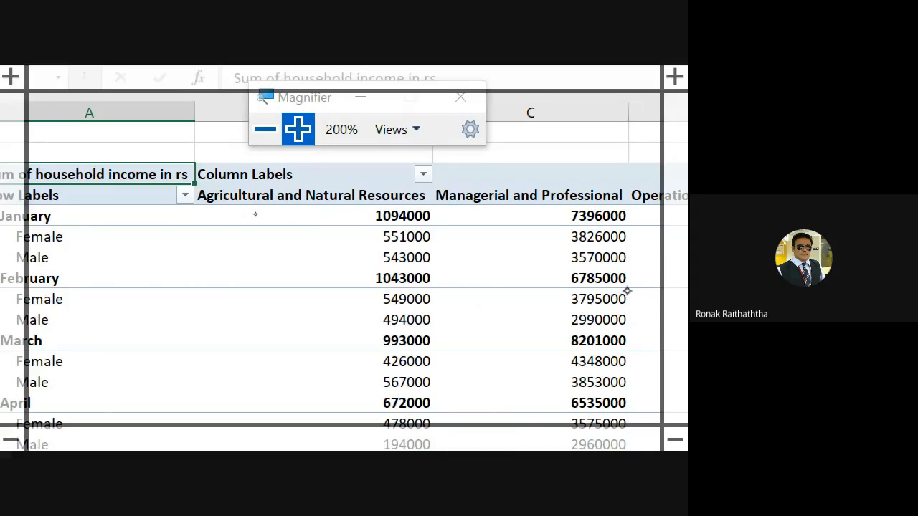
mouse_move(629, 287)
mouse_down()
mouse_move(544, 300)
mouse_move(595, 313)
mouse_move(638, 301)
mouse_move(606, 283)
mouse_move(544, 292)
mouse_up()
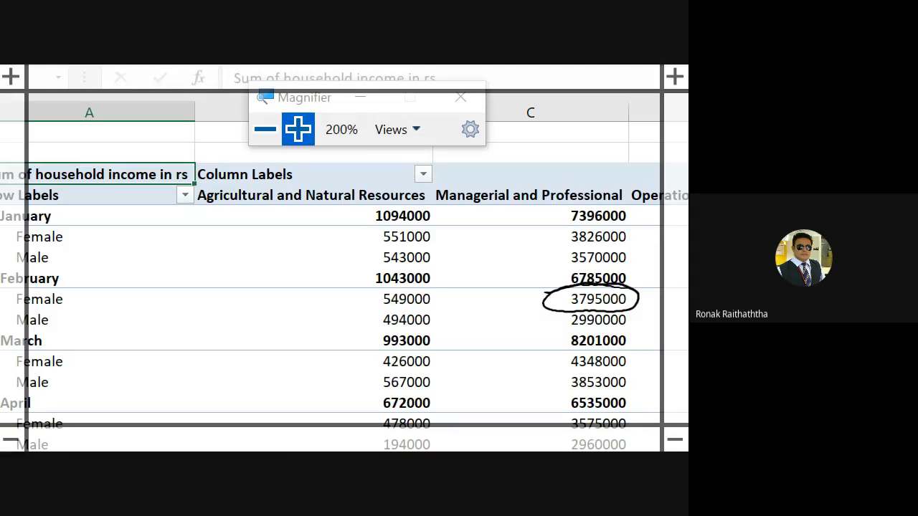
drag(528, 313, 561, 295)
mouse_move(608, 162)
mouse_down()
mouse_move(566, 157)
mouse_move(591, 159)
mouse_up()
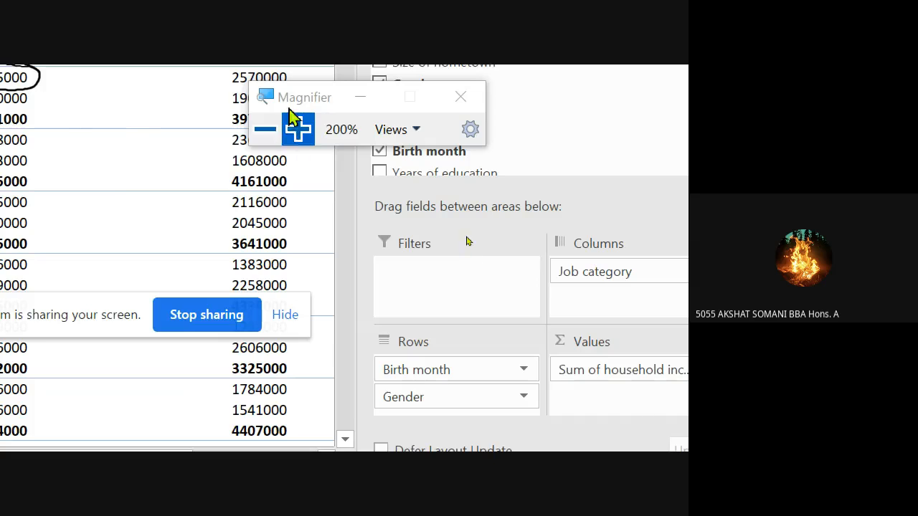
Remove Sum of household income in rs from Values and add the Age in years field in its place.
drag(290, 111, 156, 117)
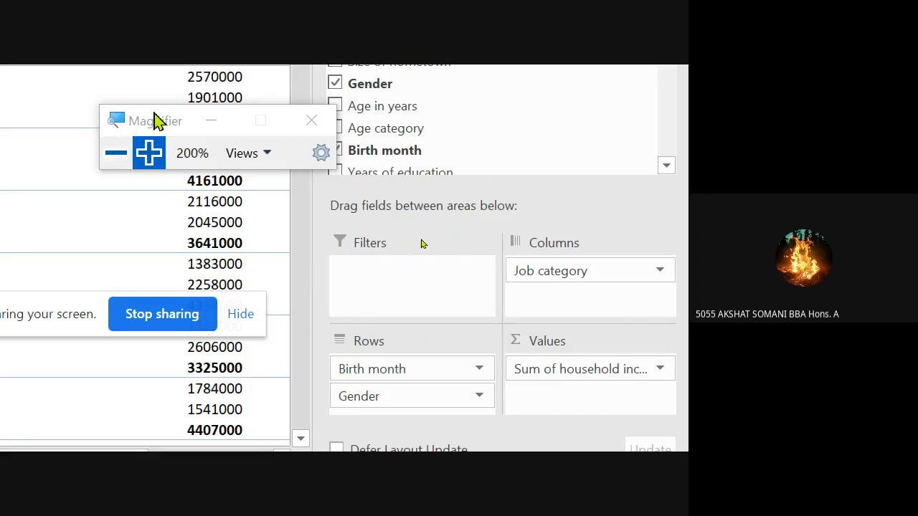
drag(155, 119, 78, 132)
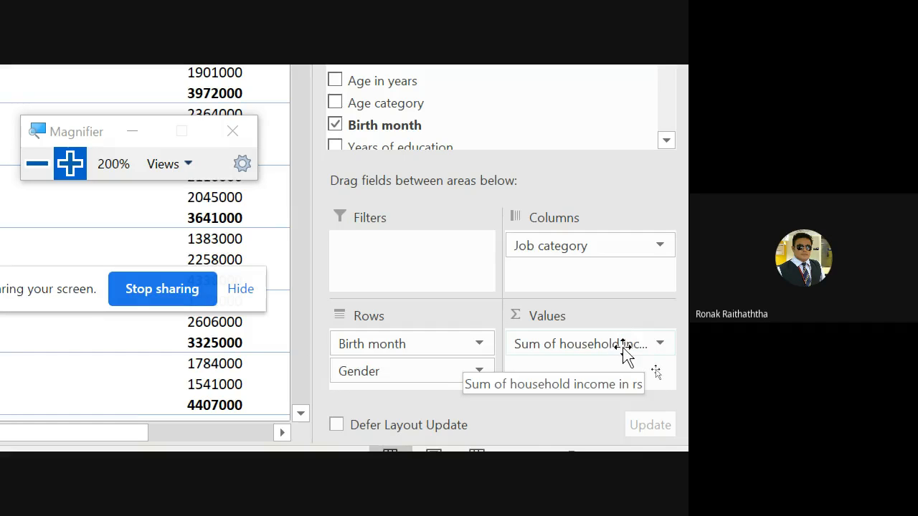
click(660, 345)
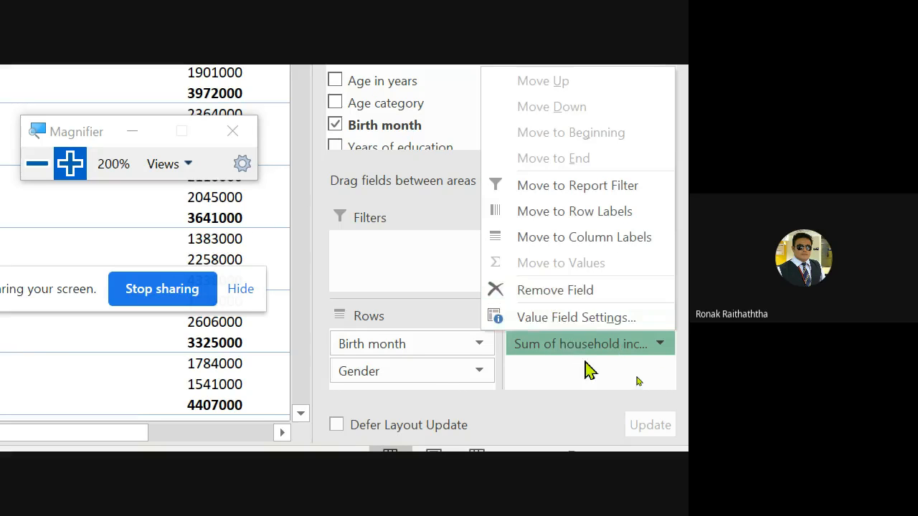
click(587, 370)
drag(598, 337, 205, 351)
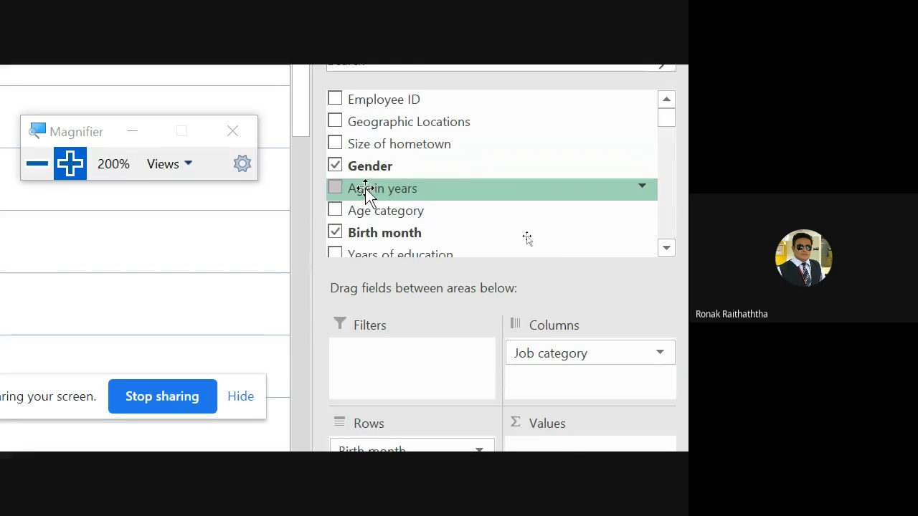
drag(365, 187, 545, 441)
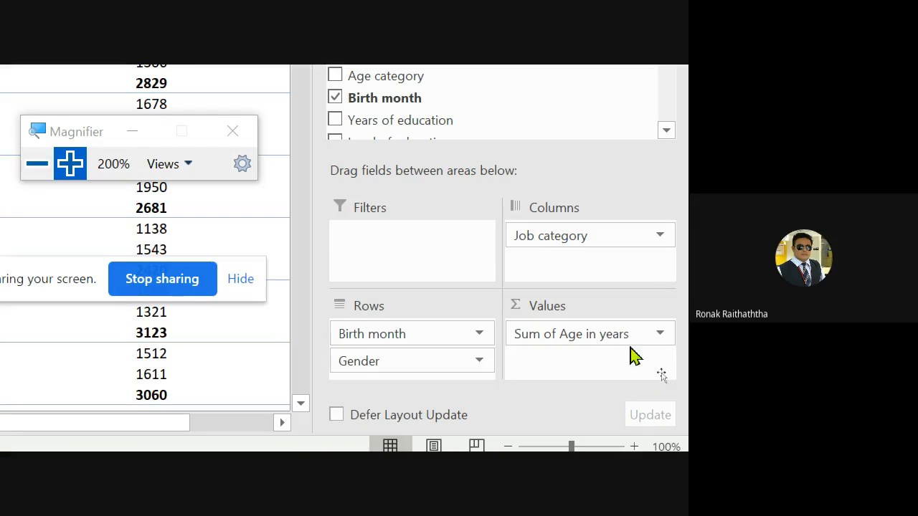
View the Value Field Settings of Sum of Age in years and close them without changing the calculation type.
click(660, 335)
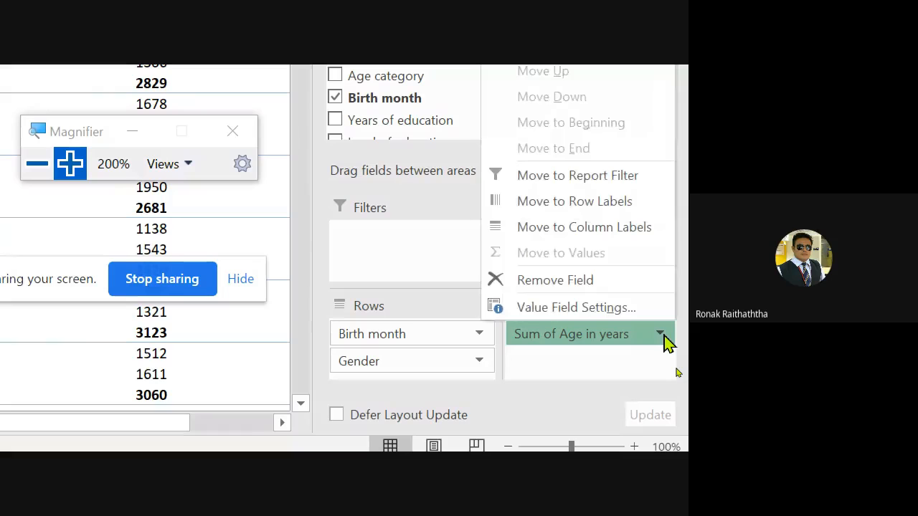
click(541, 309)
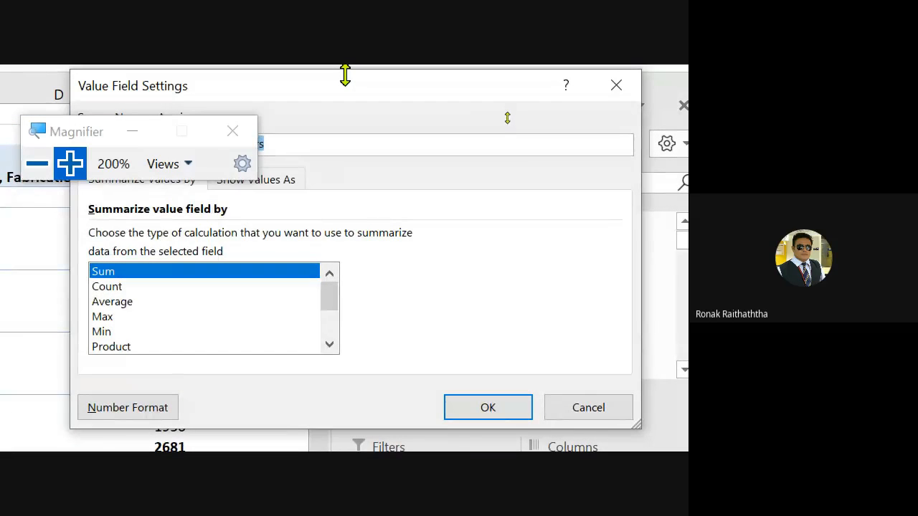
click(630, 84)
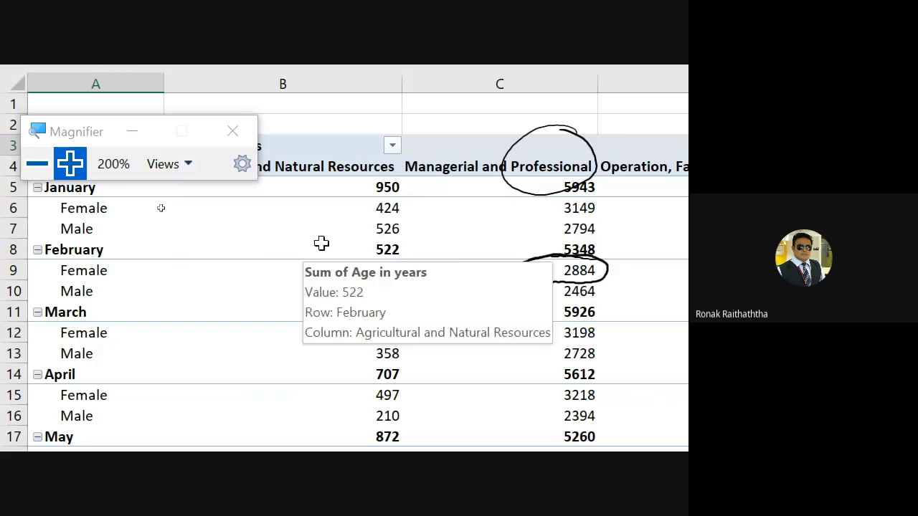
Change the Age in years value field to be summarized by Average instead of Sum.
click(351, 227)
right_click(352, 227)
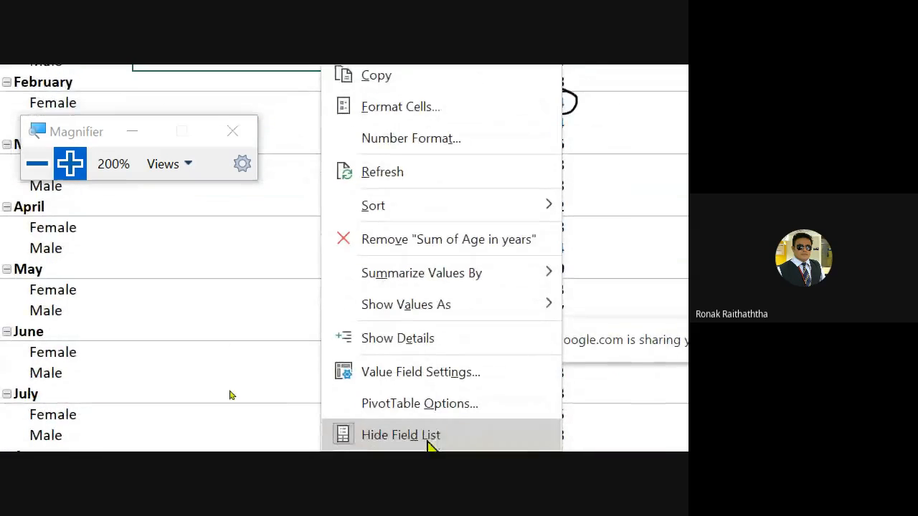
mouse_move(443, 278)
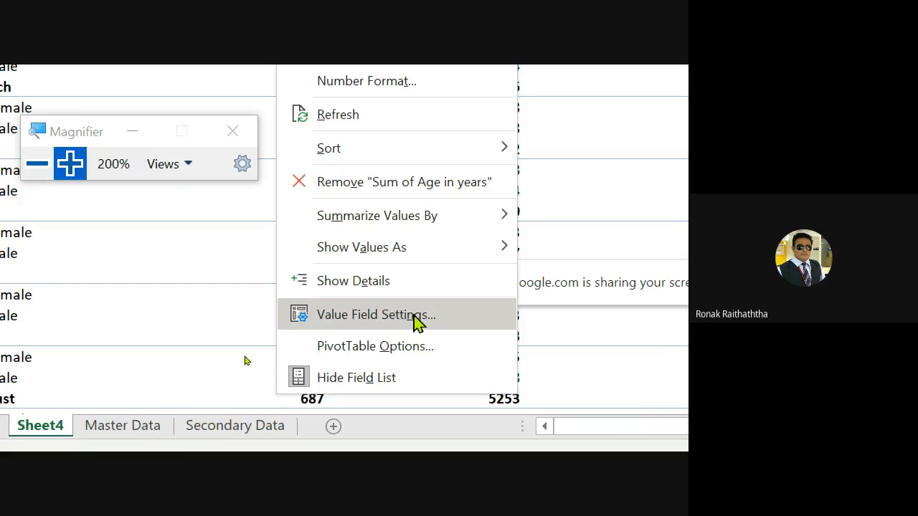
click(417, 323)
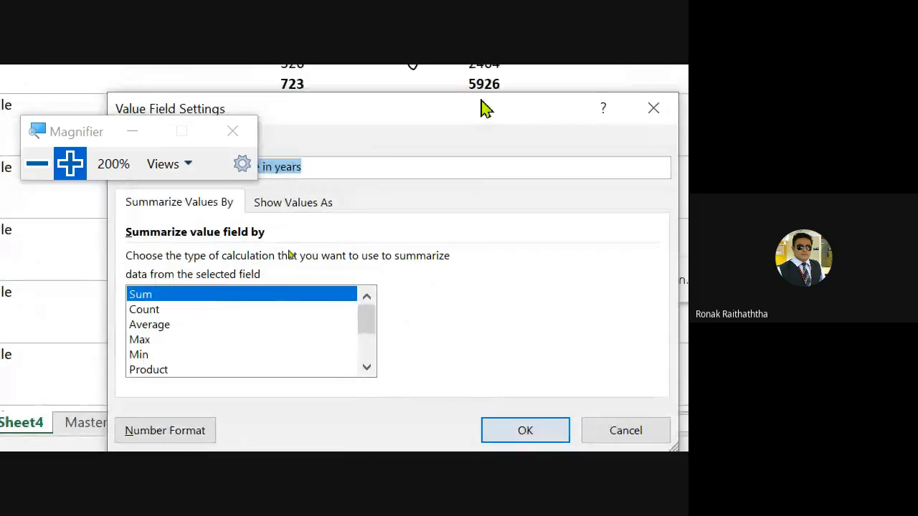
click(148, 326)
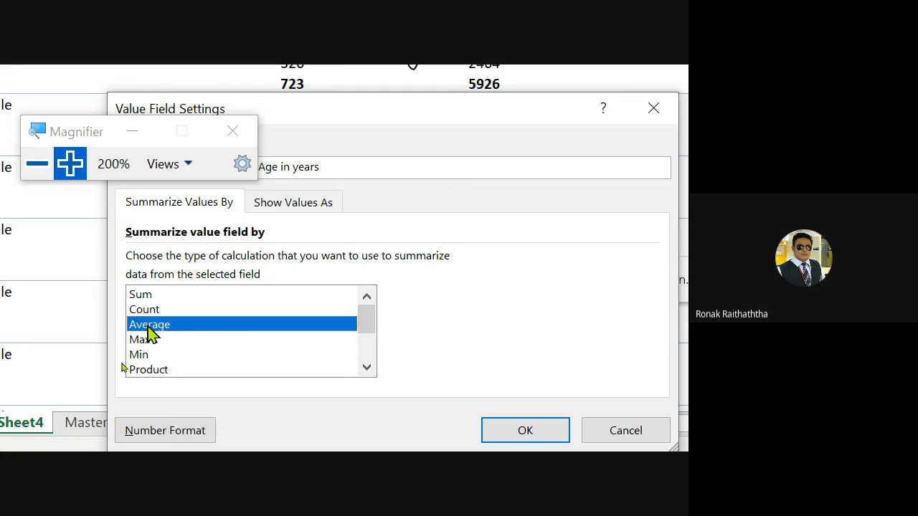
click(523, 434)
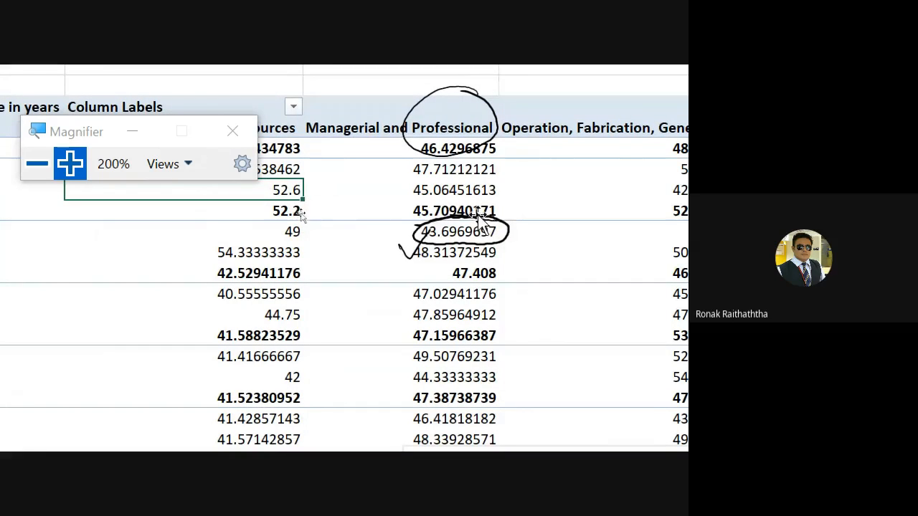
Delete the ink circles on the February Female value and the Managerial and Professional heading, along with the ink tick mark.
click(480, 223)
key(Delete)
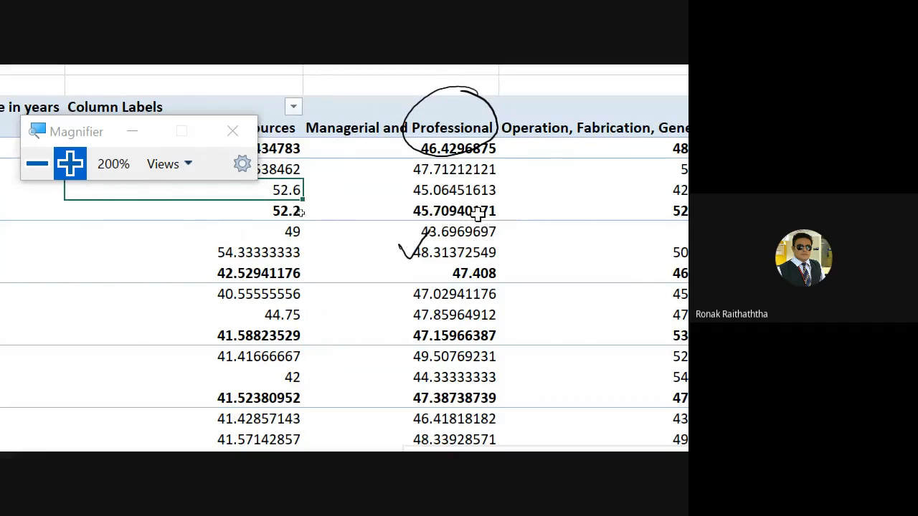
click(491, 133)
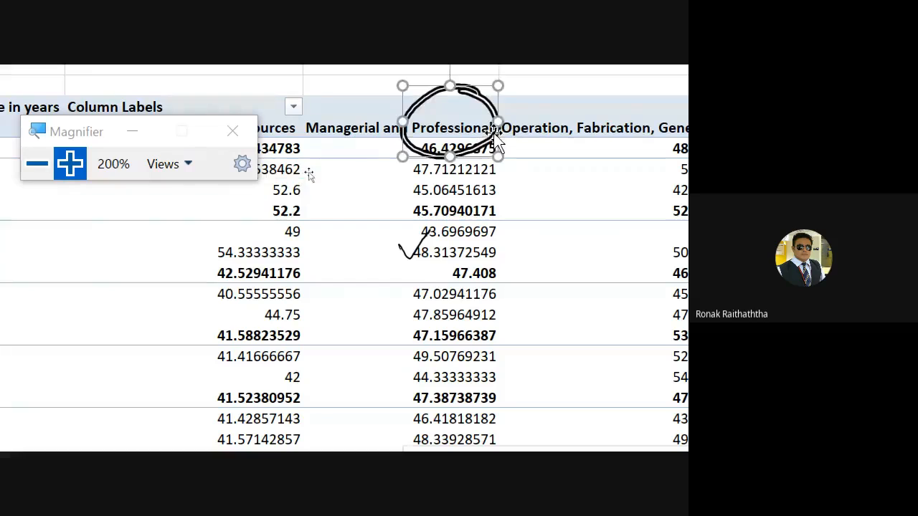
key(Delete)
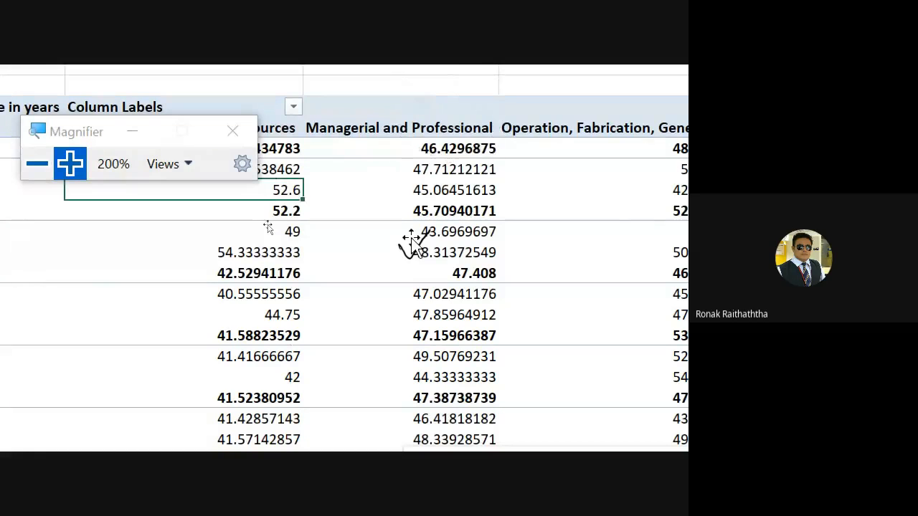
click(412, 249)
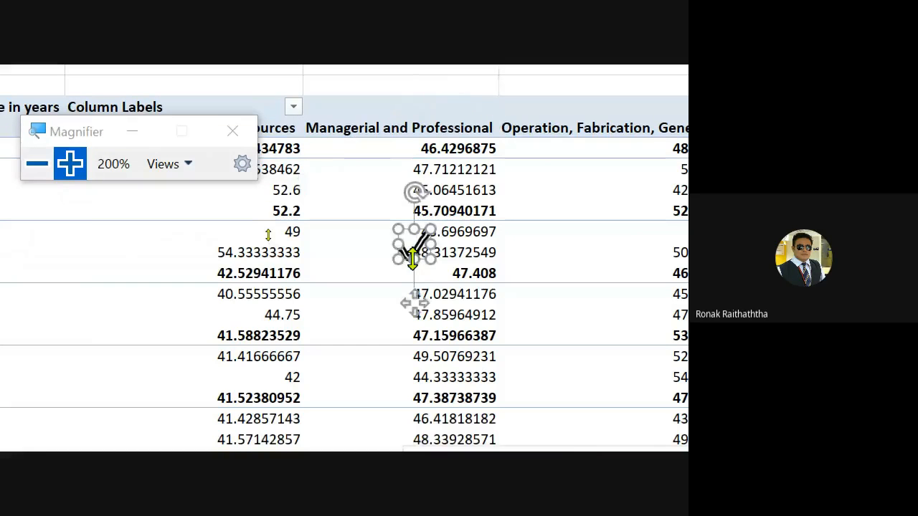
key(Delete)
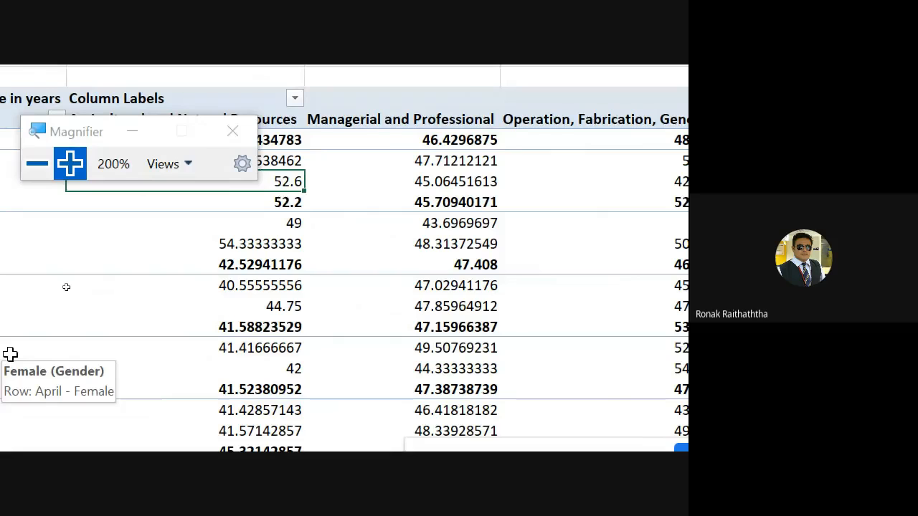
Circle the April Male average under Agricultural and Natural Resources with ink.
mouse_move(302, 353)
mouse_down()
mouse_move(275, 363)
mouse_move(310, 382)
mouse_move(270, 371)
mouse_move(316, 359)
mouse_move(301, 351)
mouse_up()
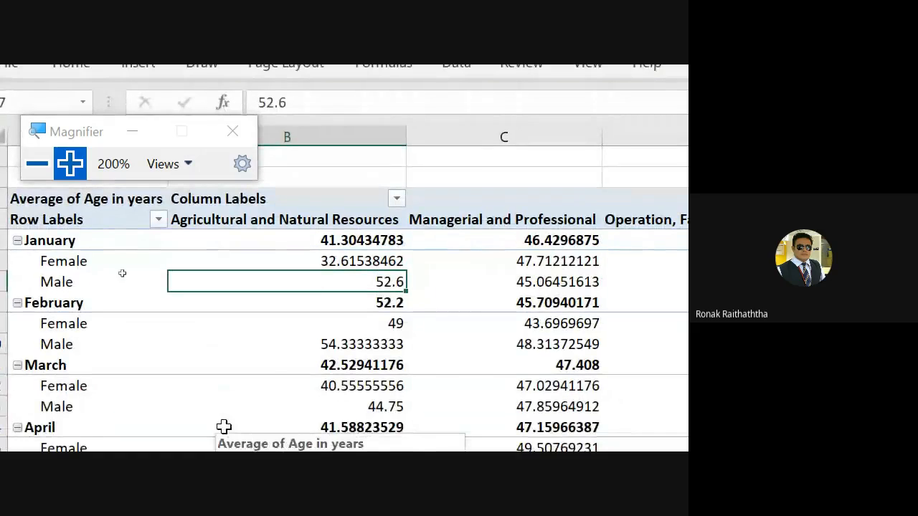
mouse_move(291, 325)
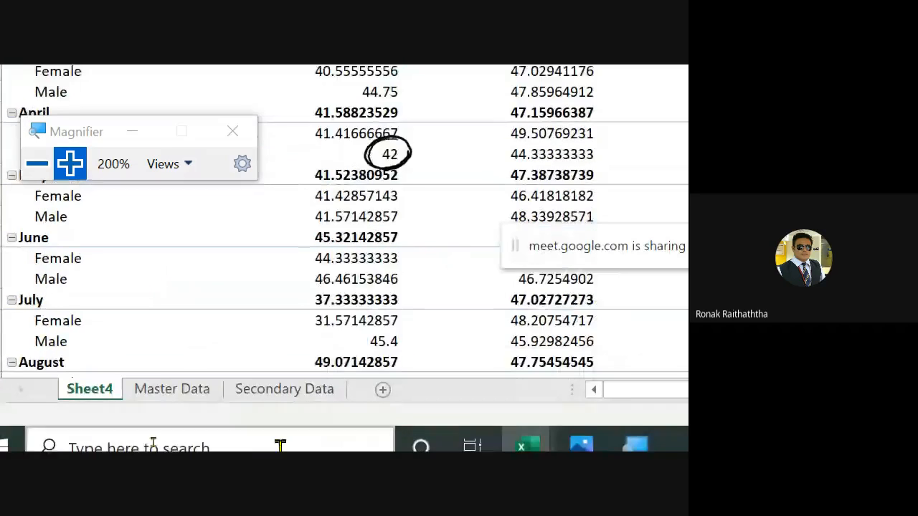
Examine the September to December averages and the Grand Total row for Agricultural and Natural Resources, moving the Magnifier window clear of the row labels.
scroll(306, 352, down, 9)
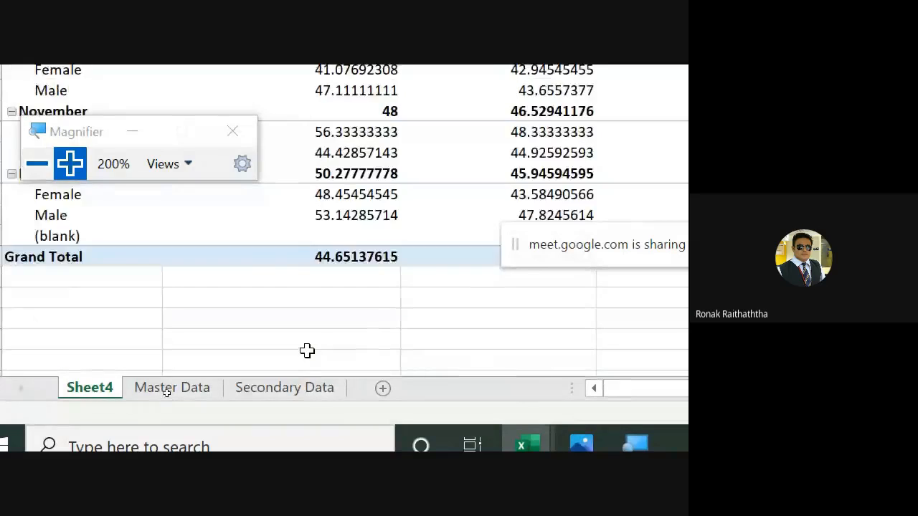
scroll(307, 351, up, 1)
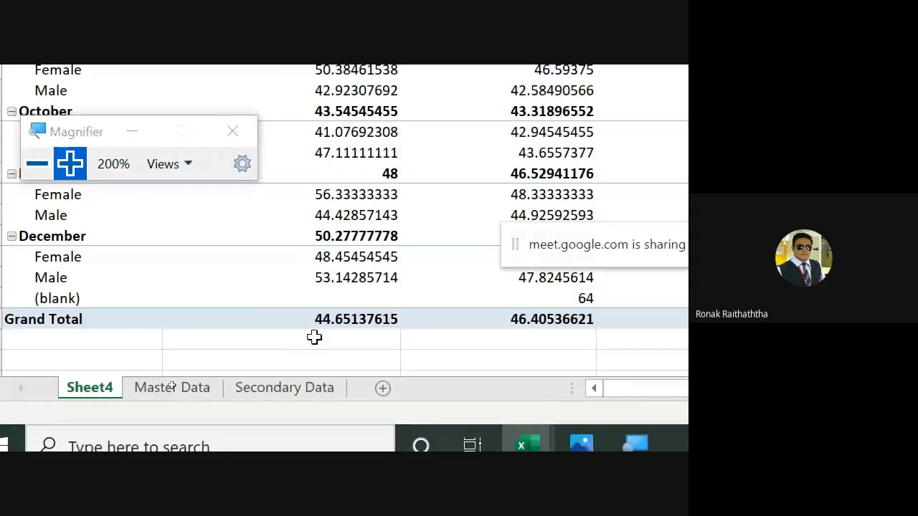
click(329, 312)
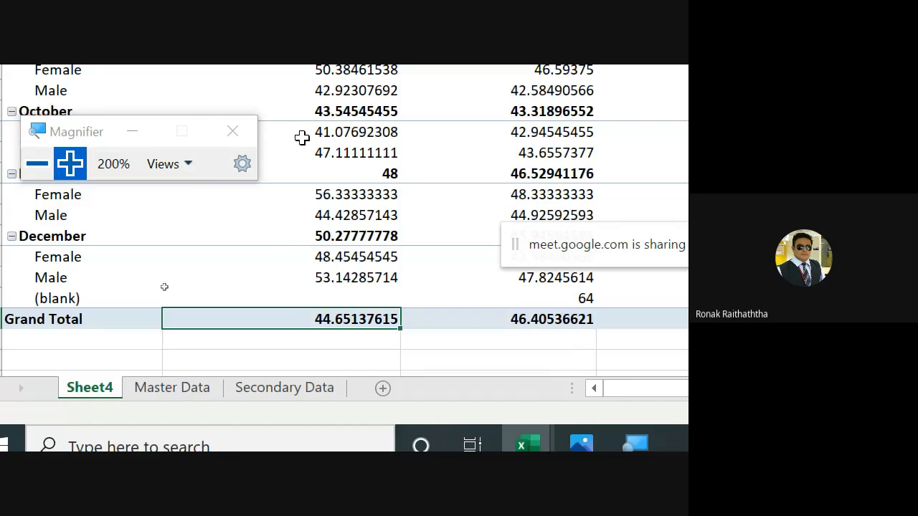
scroll(301, 138, up, 6)
scroll(298, 113, down, 6)
scroll(296, 143, down, 3)
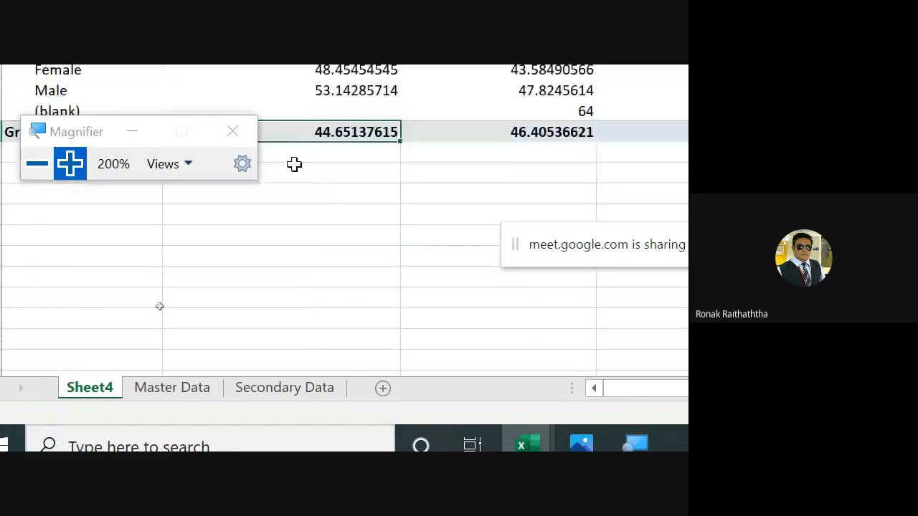
scroll(303, 246, up, 1)
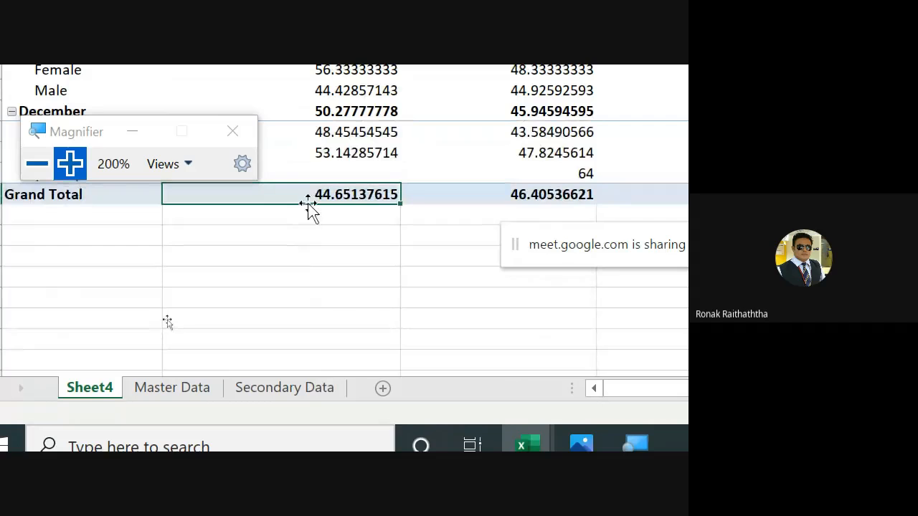
mouse_move(308, 195)
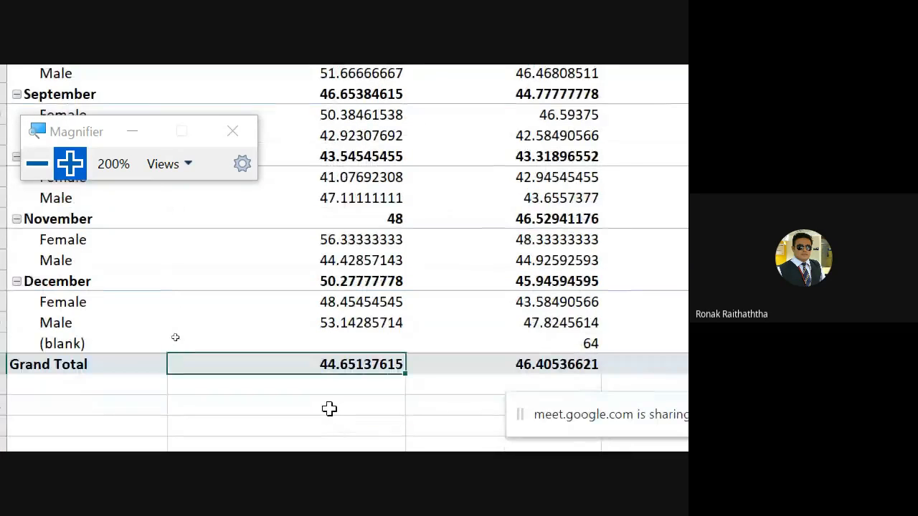
click(329, 319)
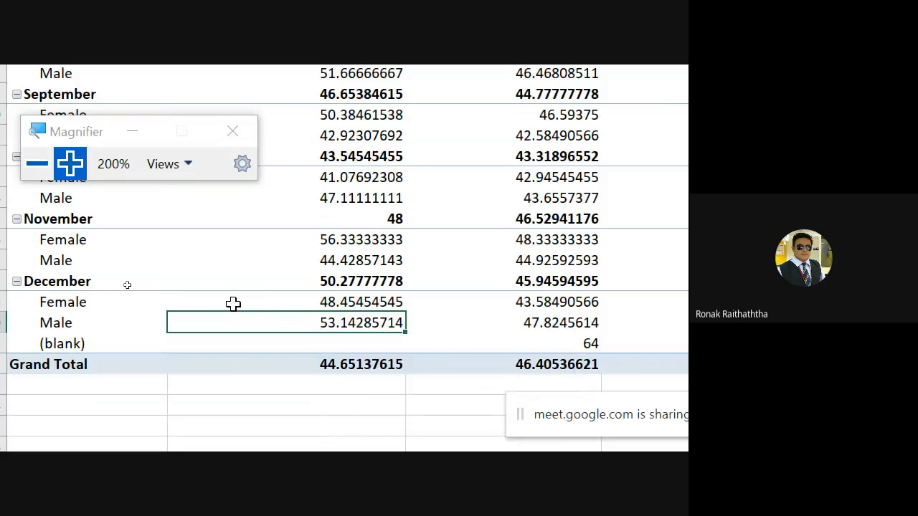
mouse_move(233, 304)
click(311, 132)
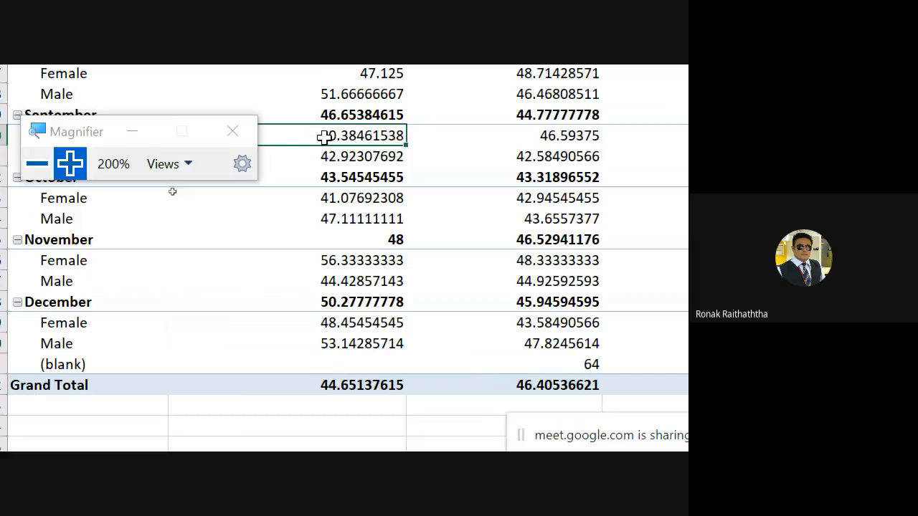
drag(45, 133, 29, 235)
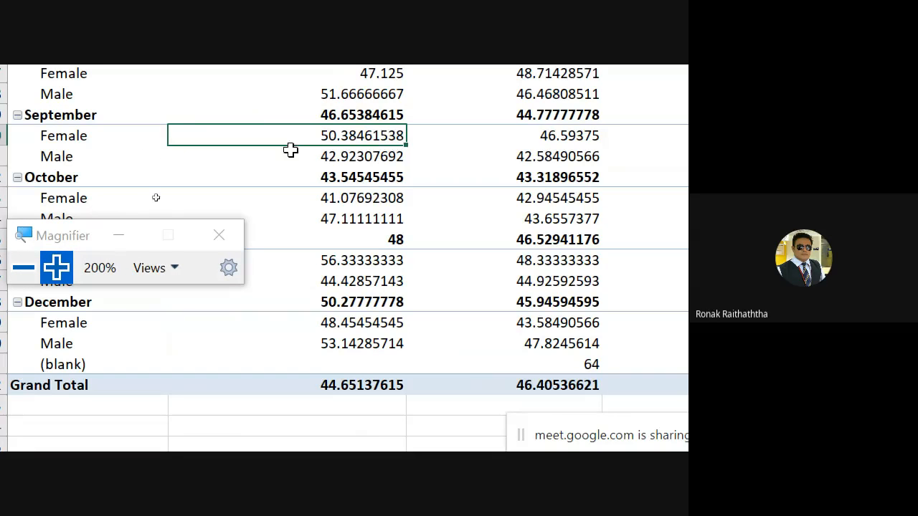
click(309, 344)
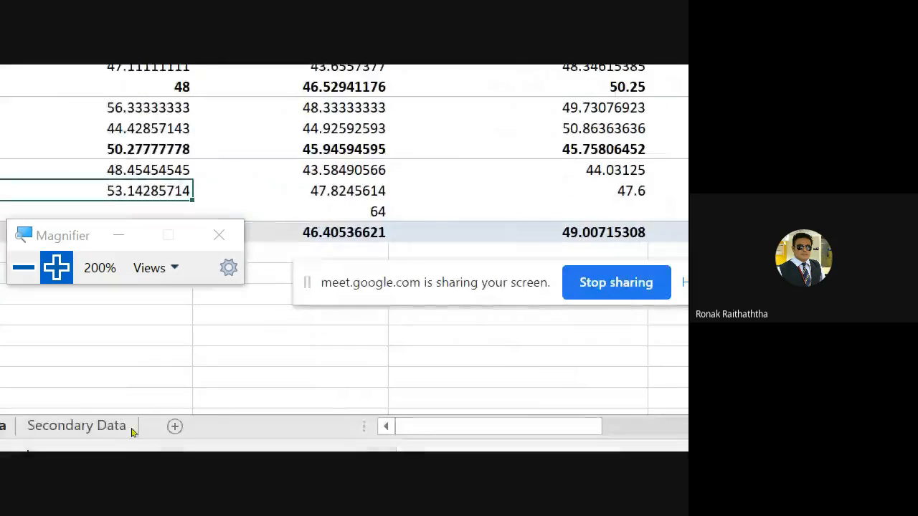
Open the Master Data sheet and examine its column headings as far as Job category and the records in the education columns.
click(127, 418)
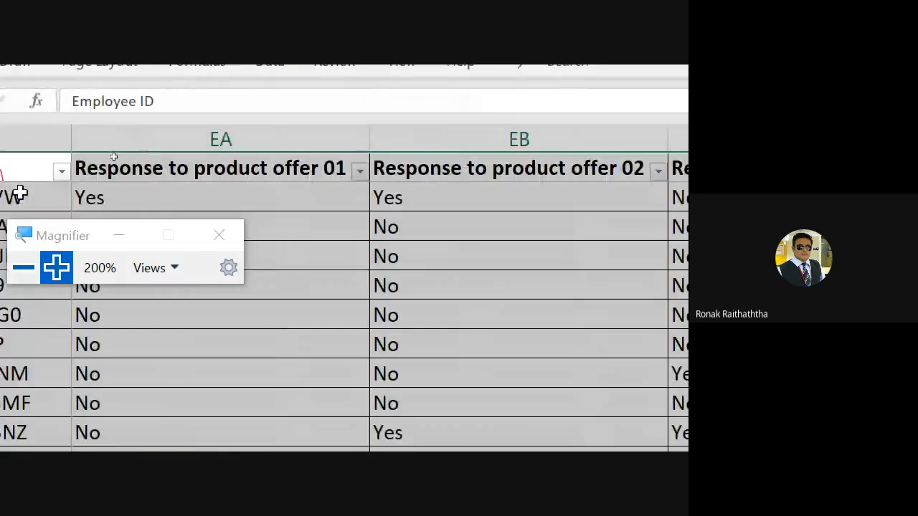
key(Right)
key(Right)
key(Right)
key(Right)
key(Right)
key(Right)
key(Right)
key(Right)
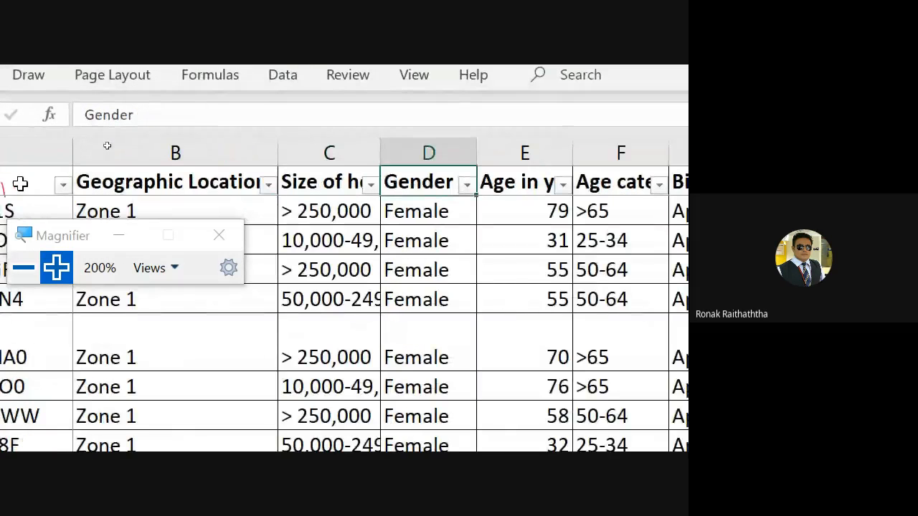
key(Right)
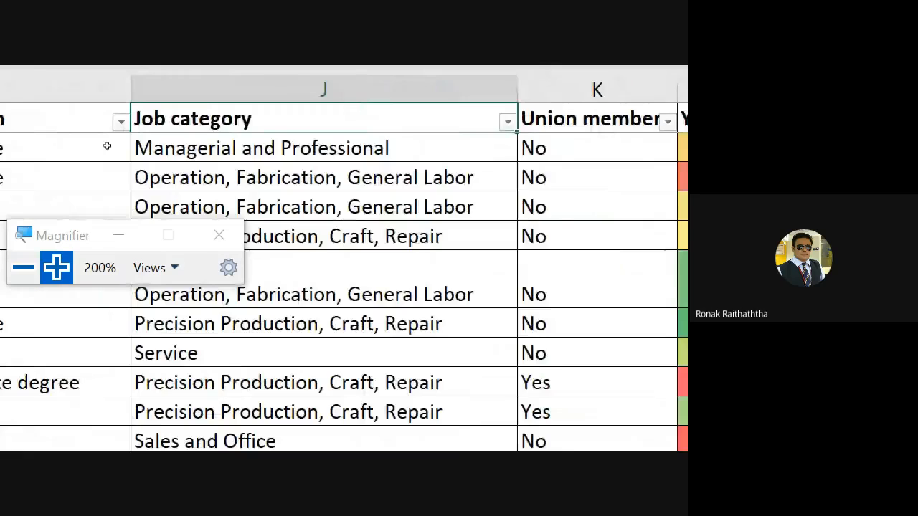
key(Left)
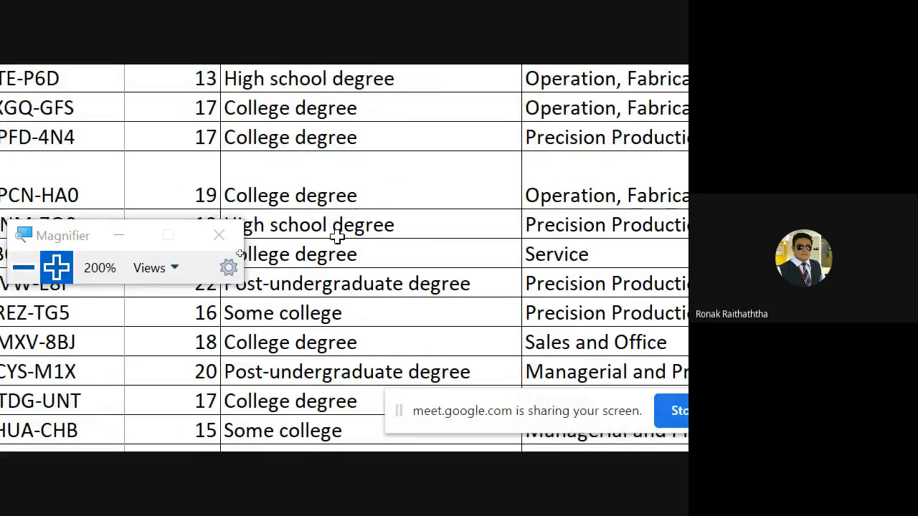
scroll(334, 262, down, 4)
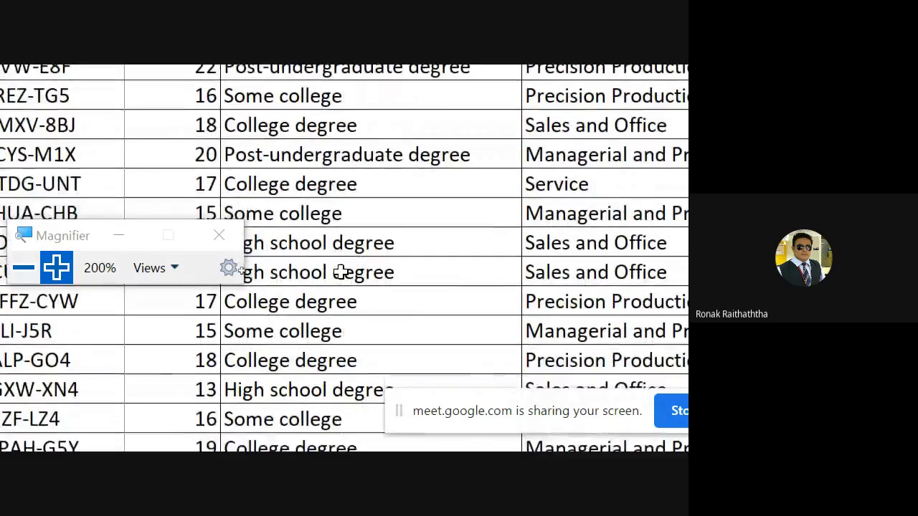
scroll(341, 269, down, 1)
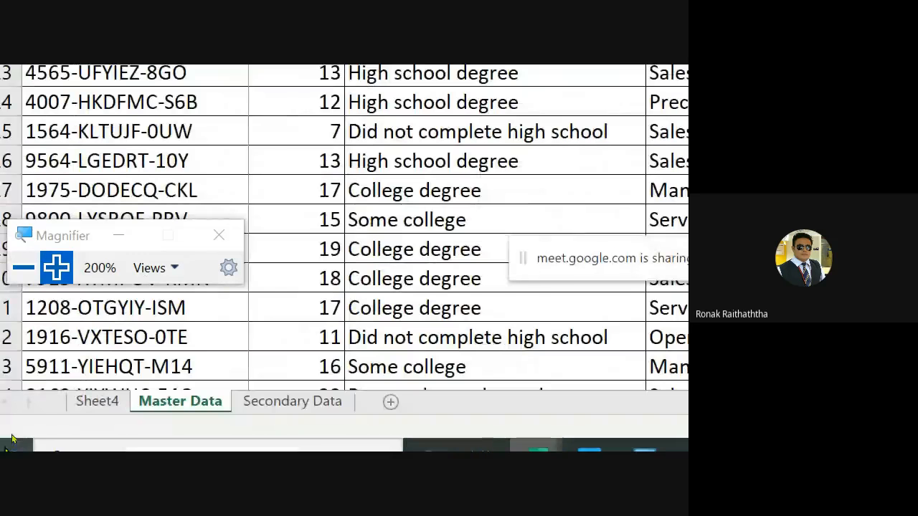
Return to Sheet4 and add the Years of education field to the PivotTable's Filters, keeping the Magnifier window clear of the report filter.
click(113, 402)
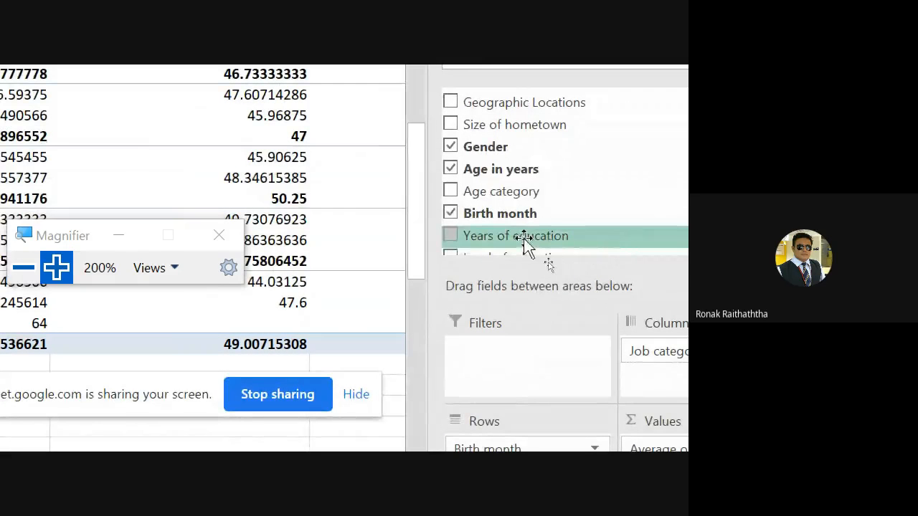
drag(521, 239, 521, 374)
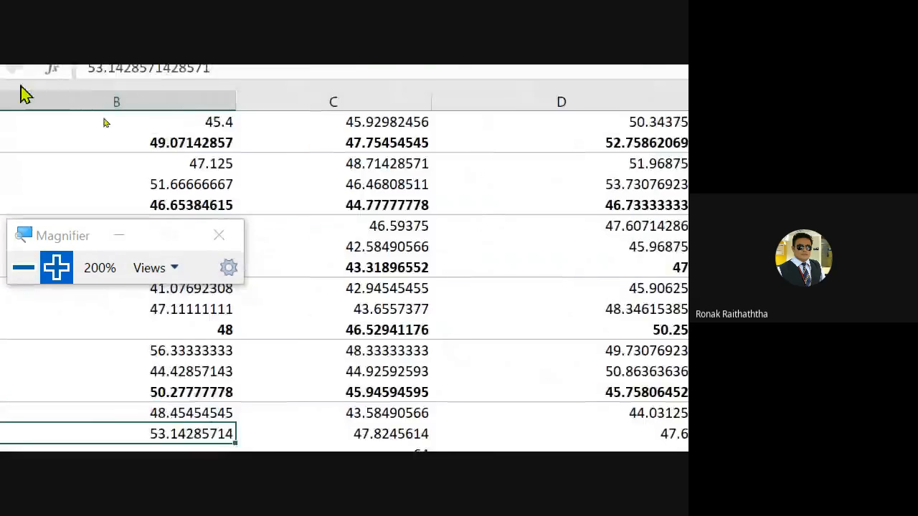
scroll(74, 209, up, 8)
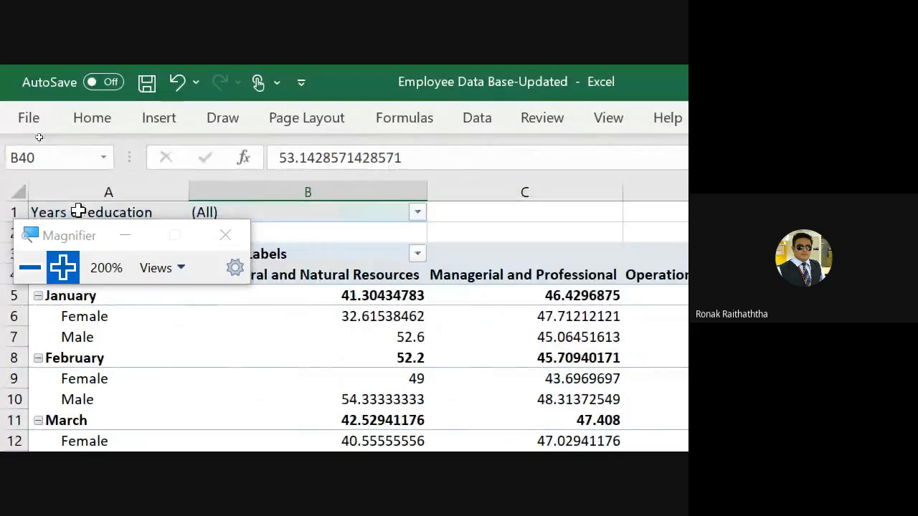
drag(72, 235, 142, 372)
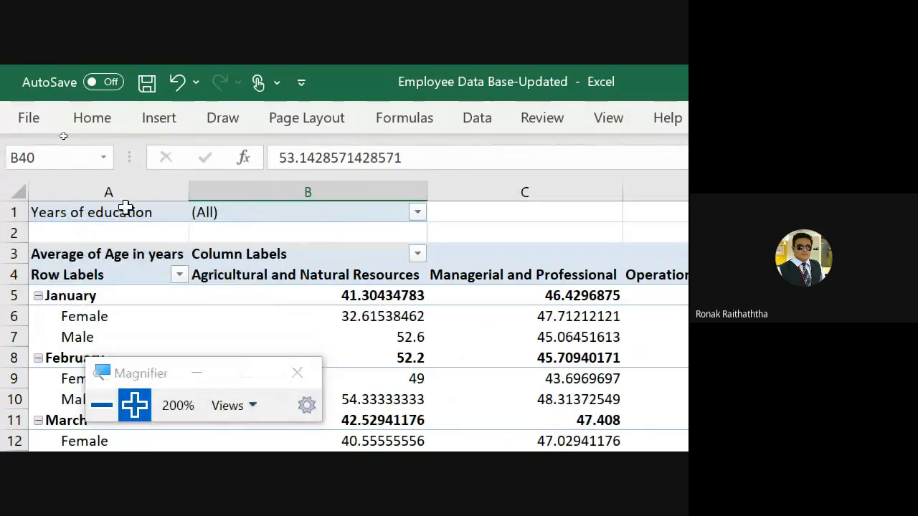
View the choices in the Years of education report filter without applying any, and remove the field from Filters.
click(419, 213)
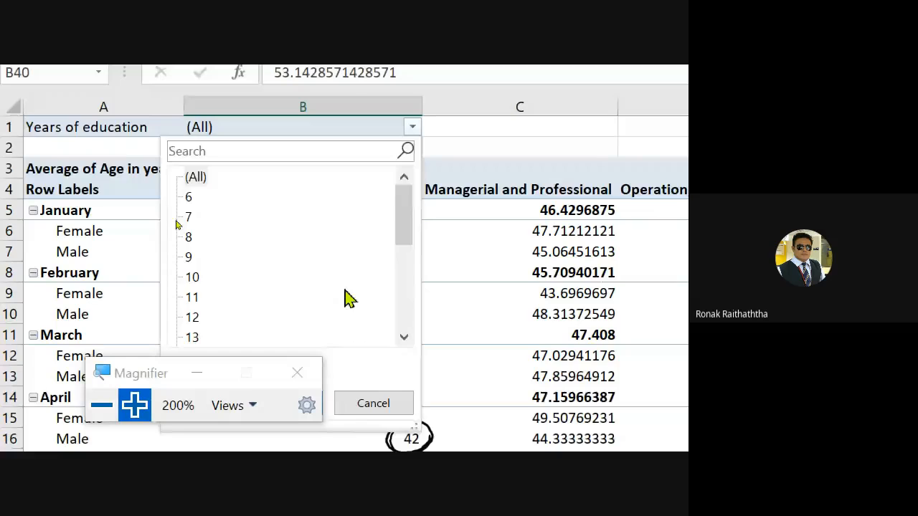
key(Escape)
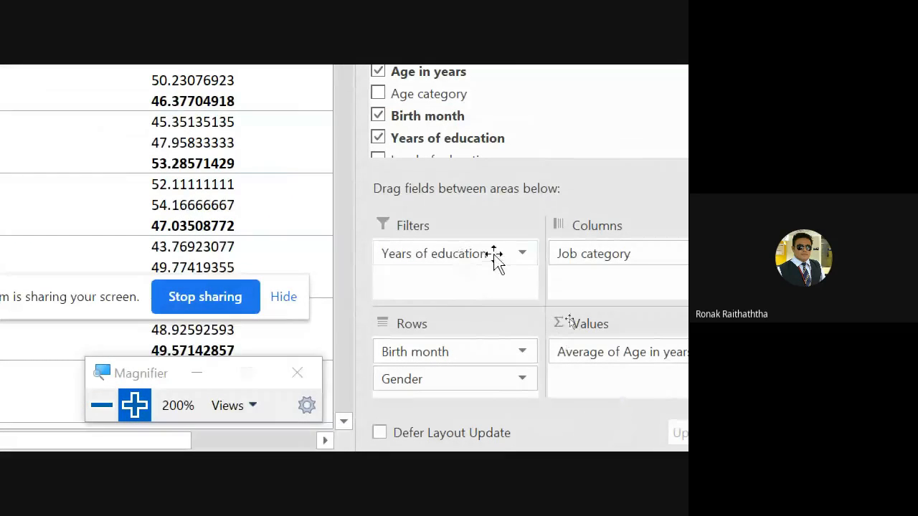
drag(495, 260, 390, 227)
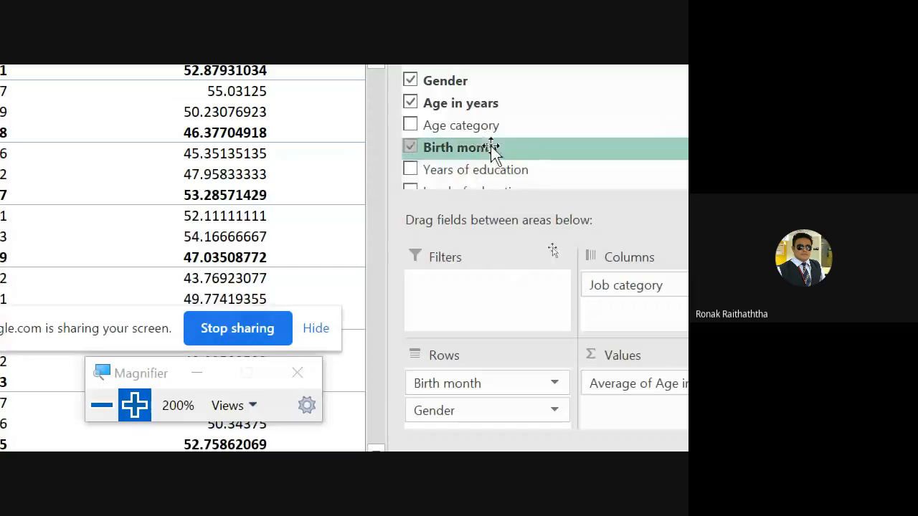
Add the Level of education field to the PivotTable's Filters.
scroll(492, 127, up, 1)
scroll(491, 137, down, 2)
scroll(491, 136, down, 2)
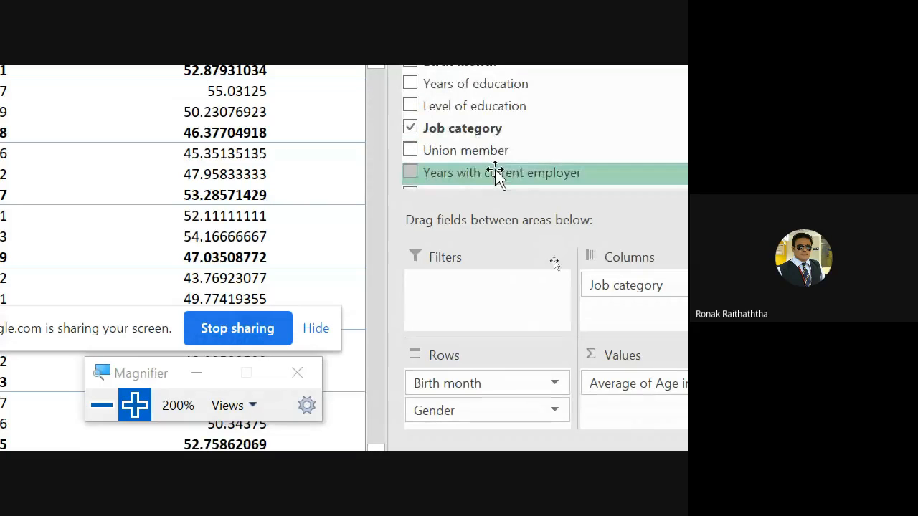
drag(463, 108, 518, 319)
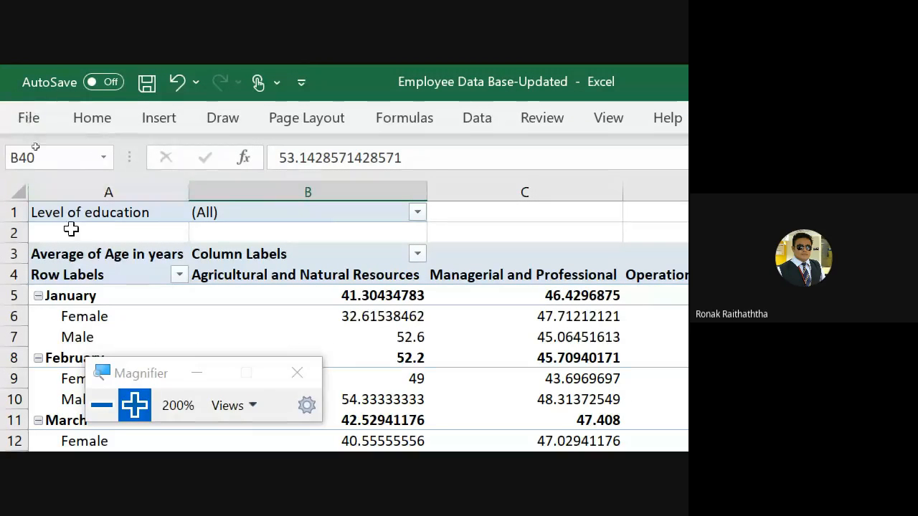
Allow multiple items in the Level of education report filter, limit it to College degree, and examine the filtered averages.
click(53, 215)
click(253, 210)
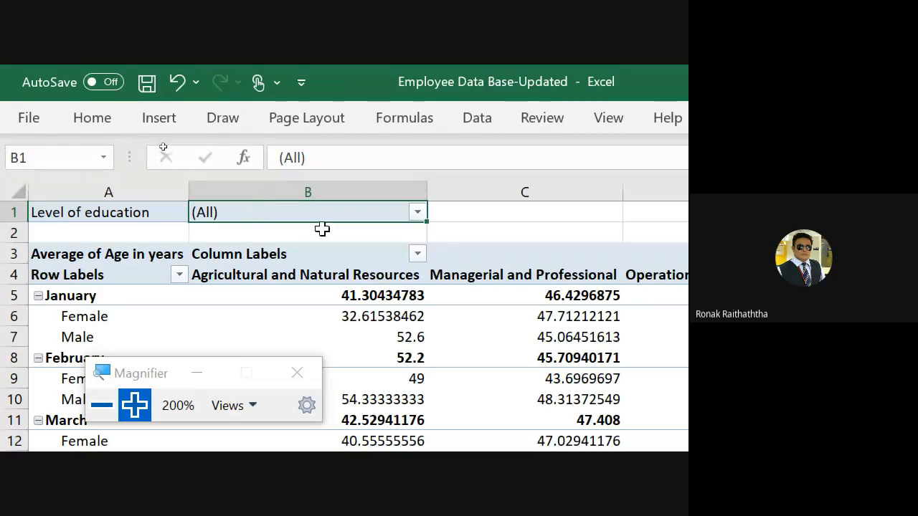
click(417, 214)
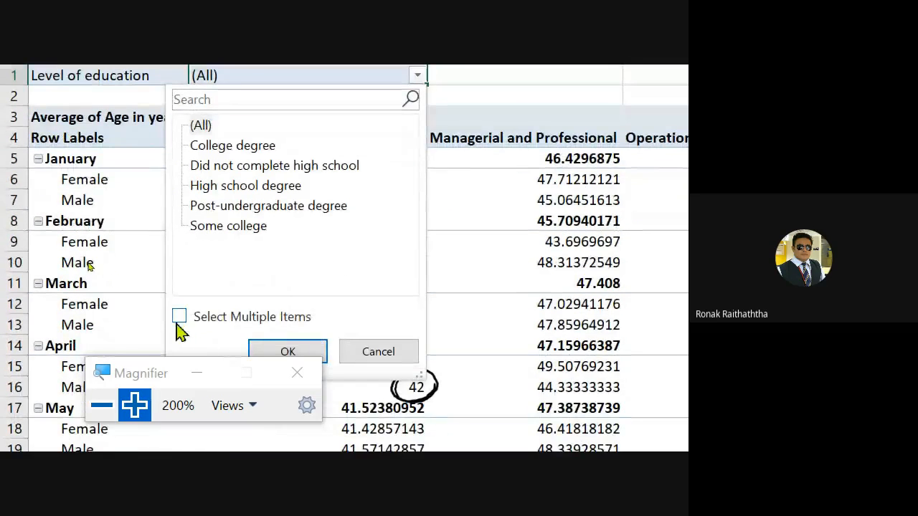
click(179, 318)
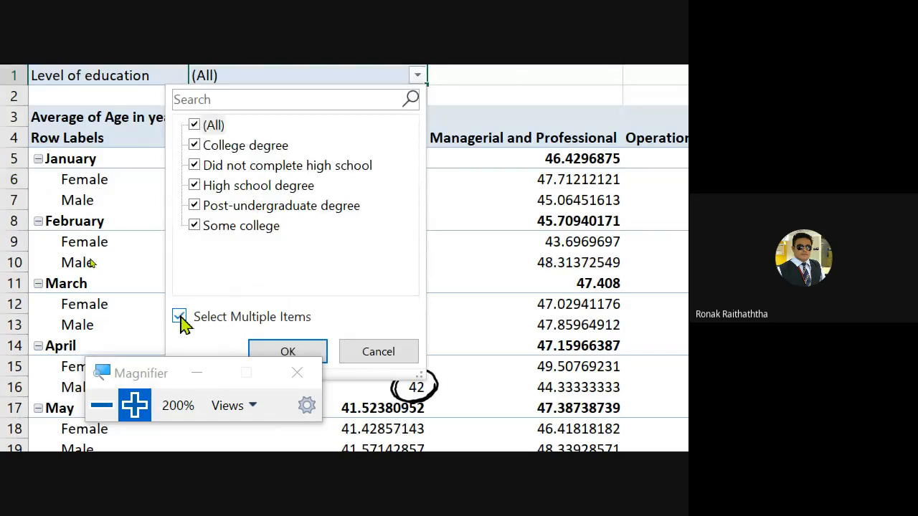
click(194, 126)
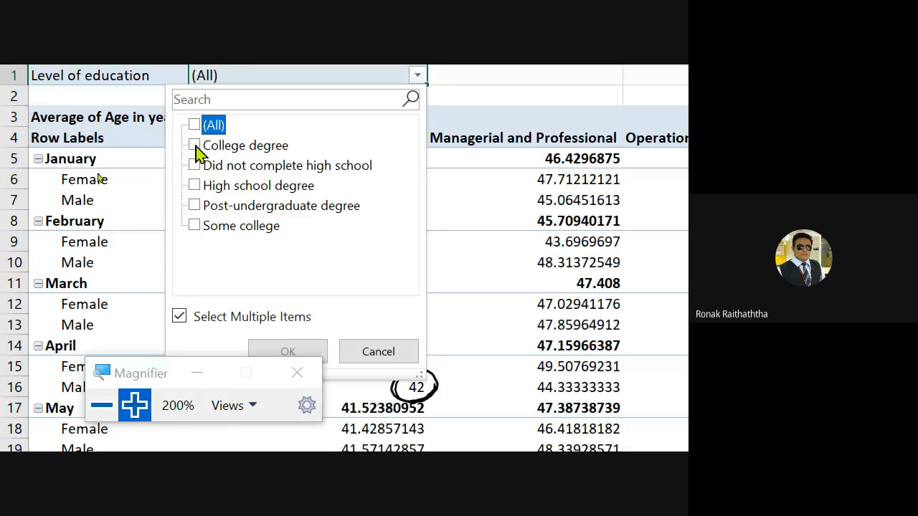
click(195, 146)
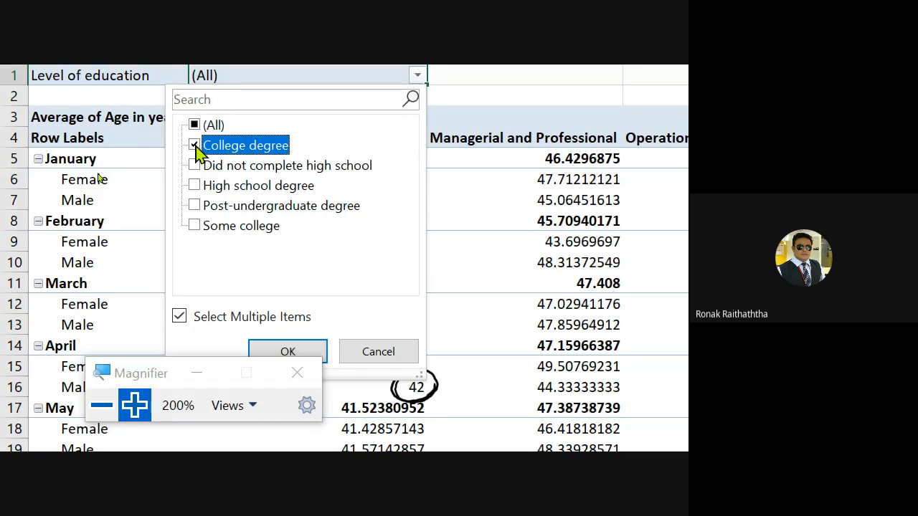
click(317, 351)
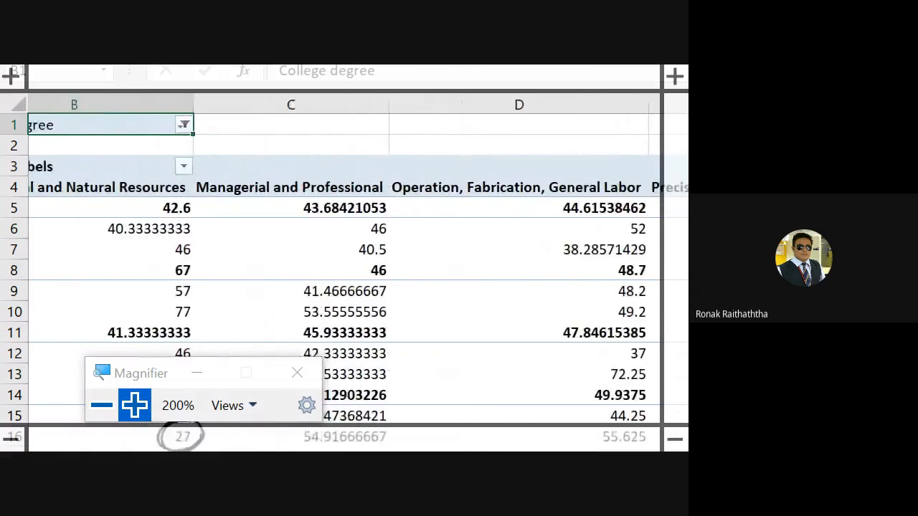
mouse_move(460, 217)
mouse_down()
mouse_move(430, 222)
mouse_move(473, 224)
mouse_move(466, 213)
mouse_move(424, 227)
mouse_move(485, 218)
mouse_move(424, 218)
mouse_up()
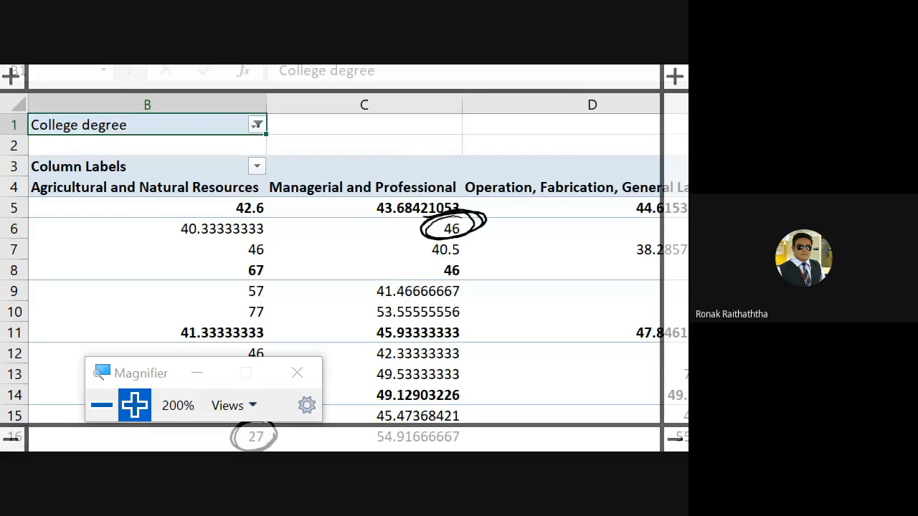
key(alt+Tab)
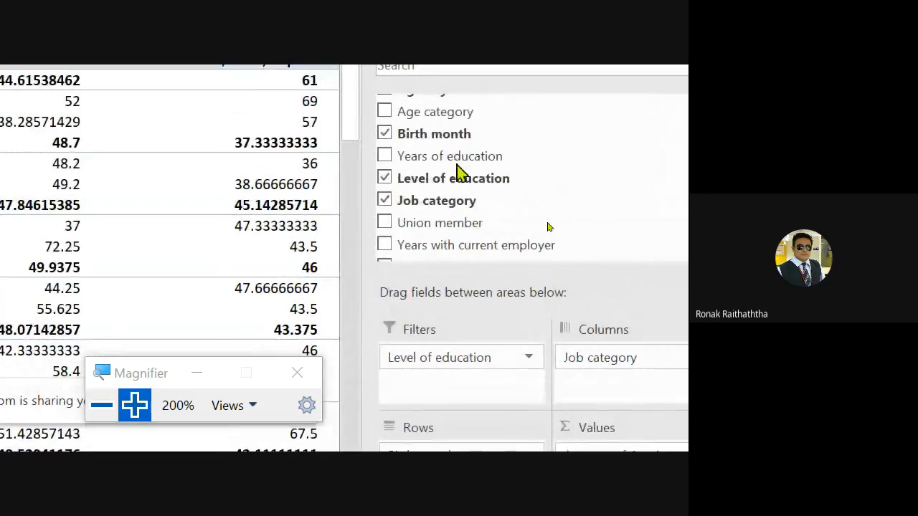
Add the Age category field to the PivotTable's Filters below Level of education.
scroll(458, 173, up, 1)
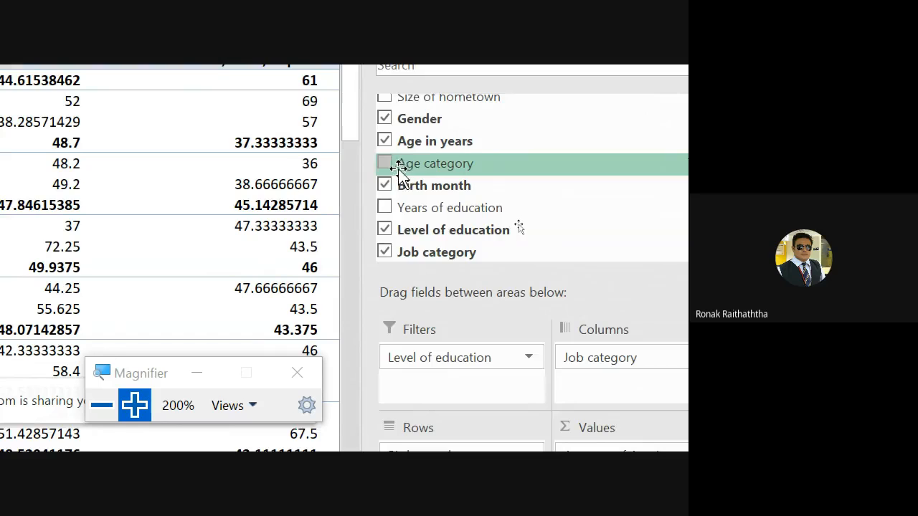
drag(399, 164, 456, 403)
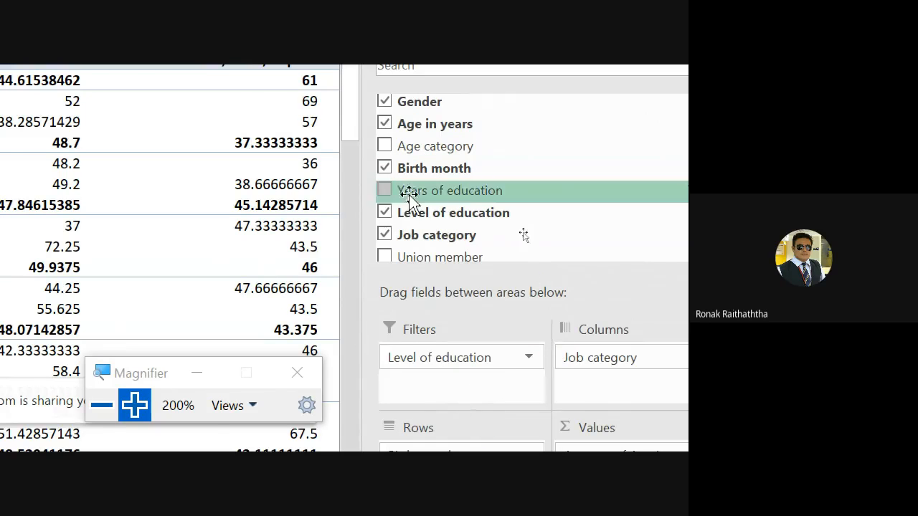
drag(403, 147, 437, 394)
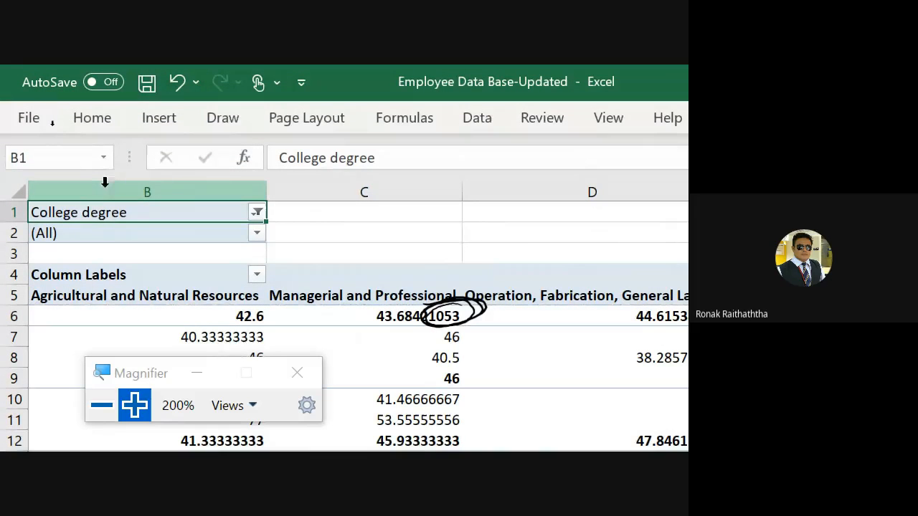
Allow multiple items in the Age category report filter, limit it to 18-24, and examine the January to April averages.
click(98, 235)
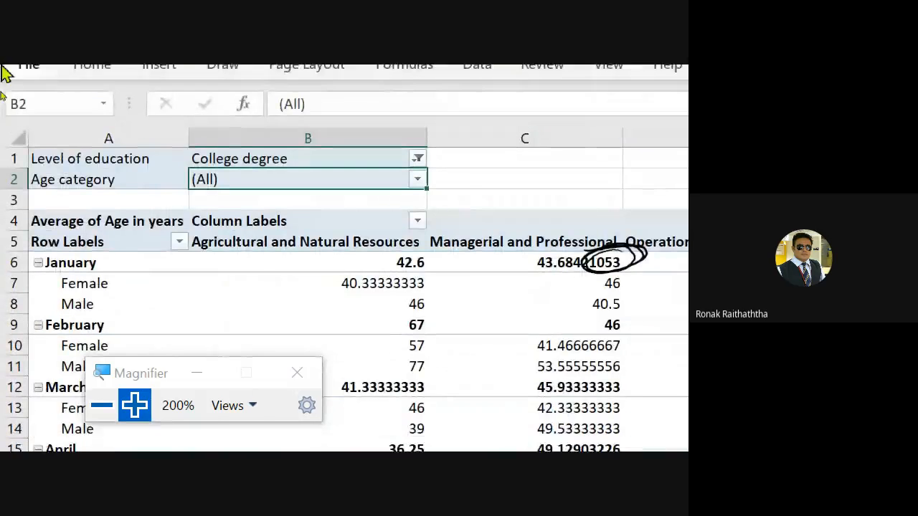
click(417, 179)
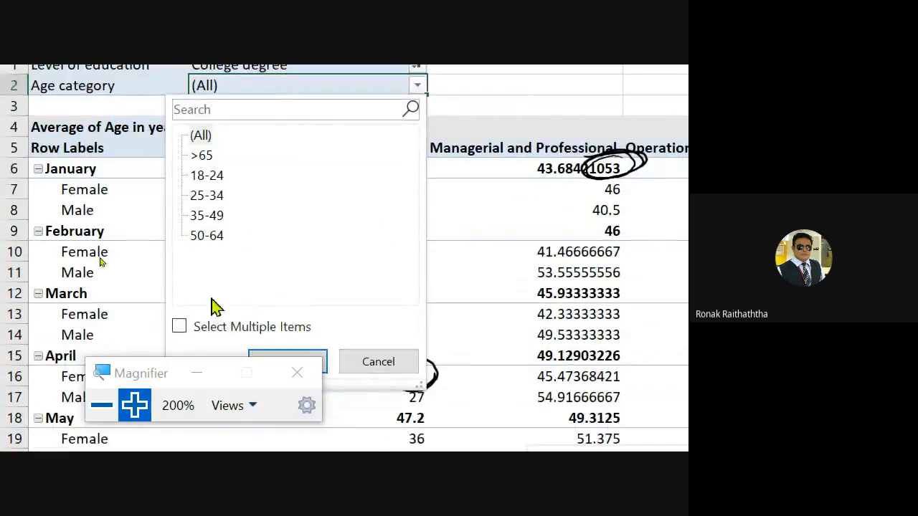
click(179, 327)
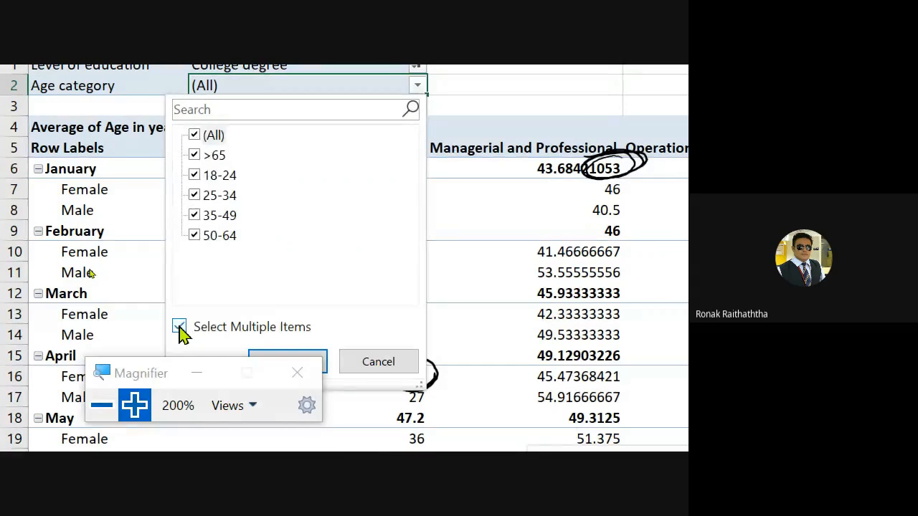
click(195, 136)
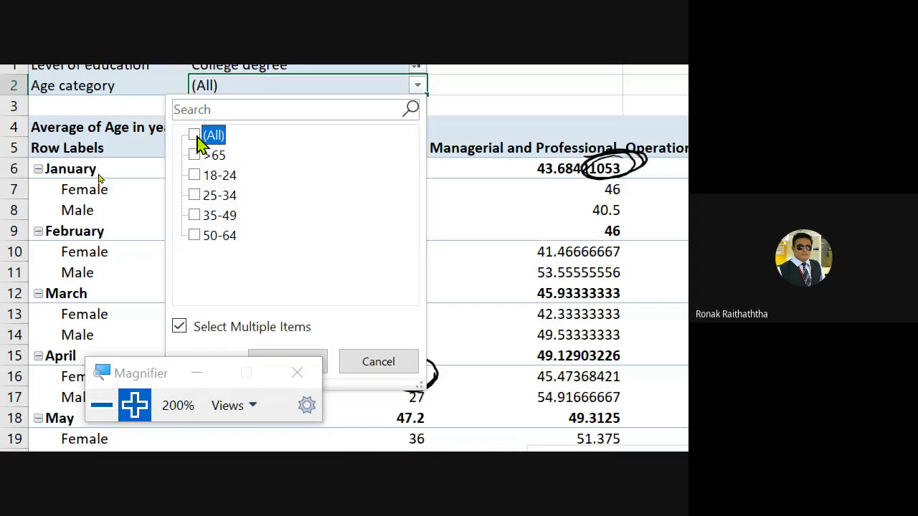
click(195, 175)
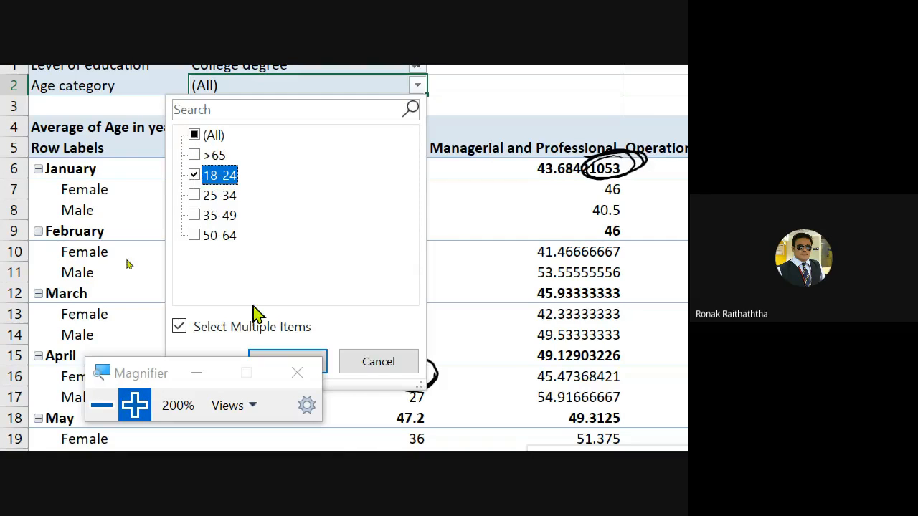
click(289, 308)
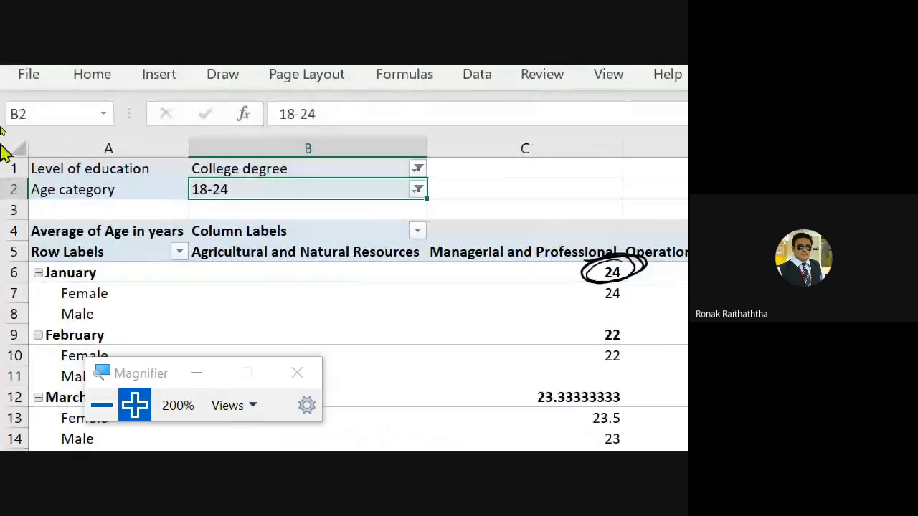
mouse_move(596, 350)
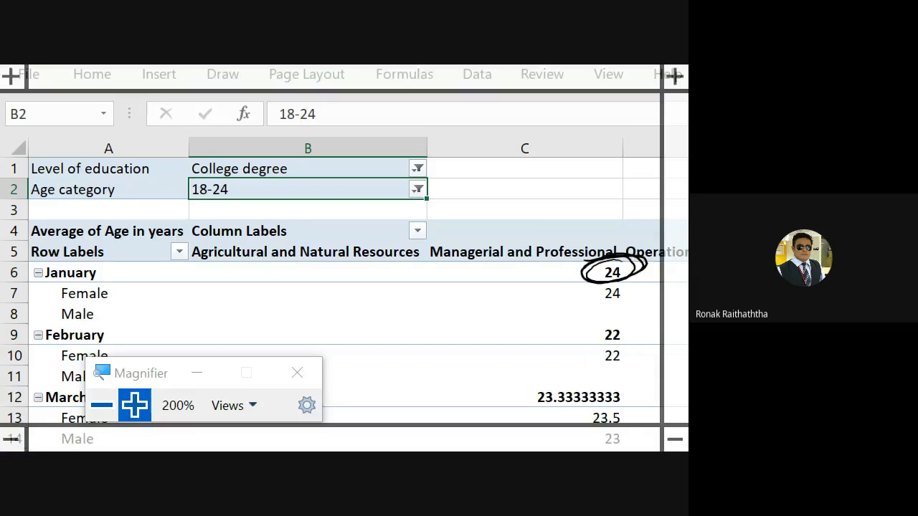
scroll(414, 395, down, 2)
mouse_move(615, 258)
mouse_down()
mouse_move(599, 271)
mouse_move(631, 261)
mouse_move(599, 297)
mouse_move(608, 256)
mouse_up()
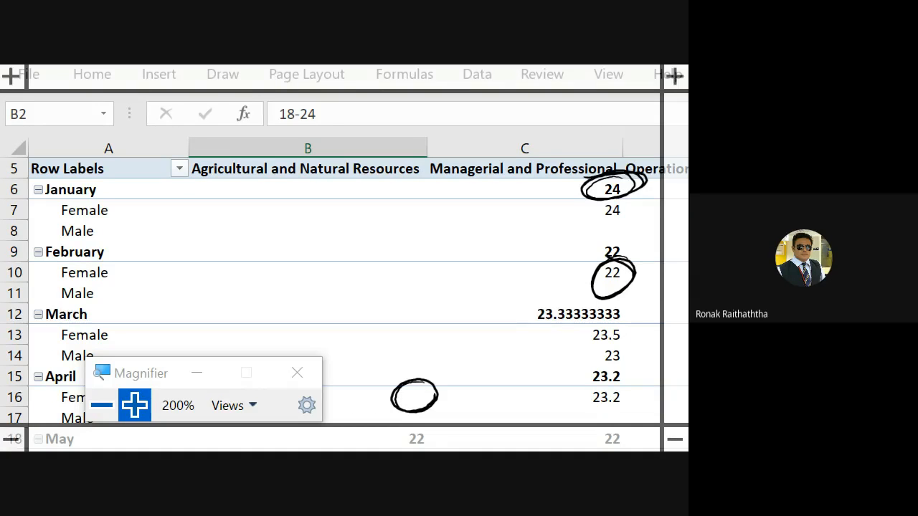
scroll(344, 301, up, 2)
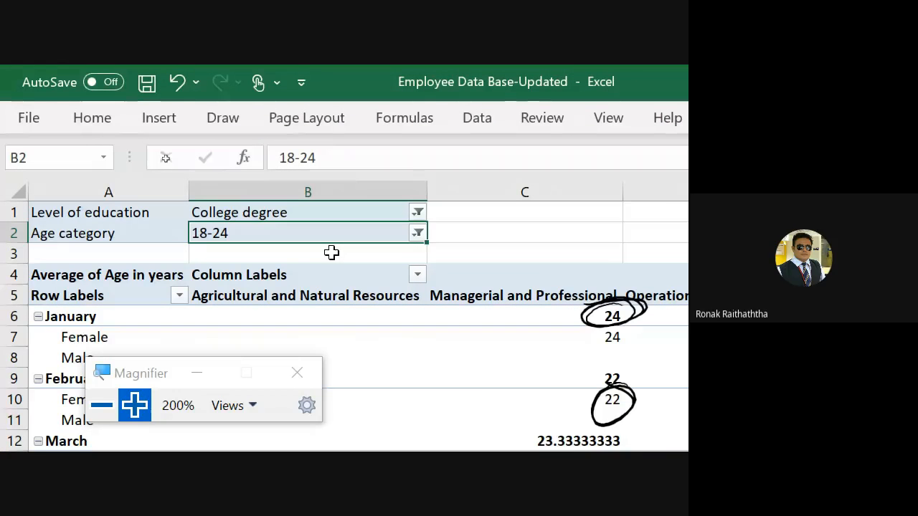
Reset the Age category and Level of education report filters to include all items.
click(417, 234)
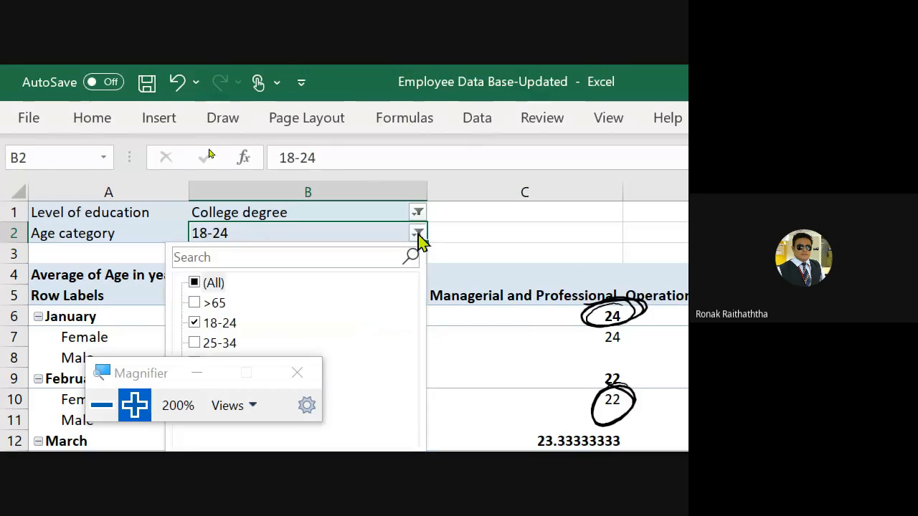
click(195, 284)
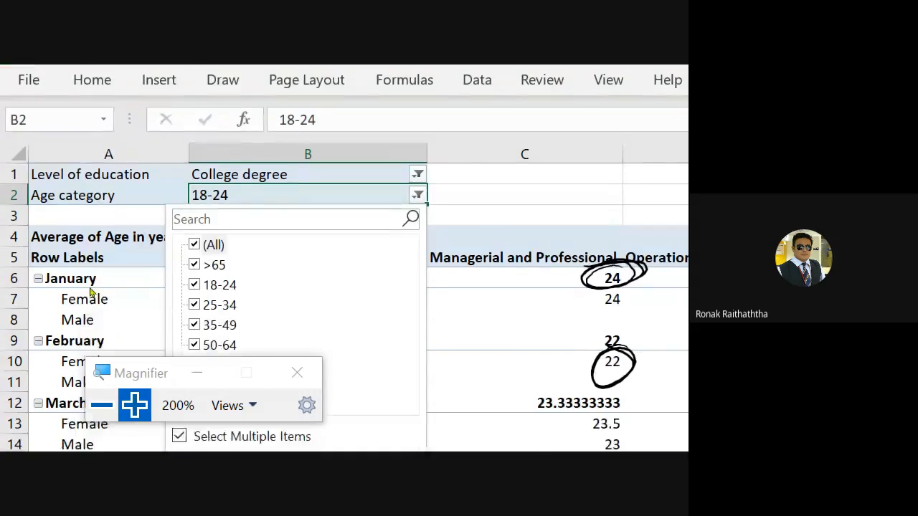
click(274, 346)
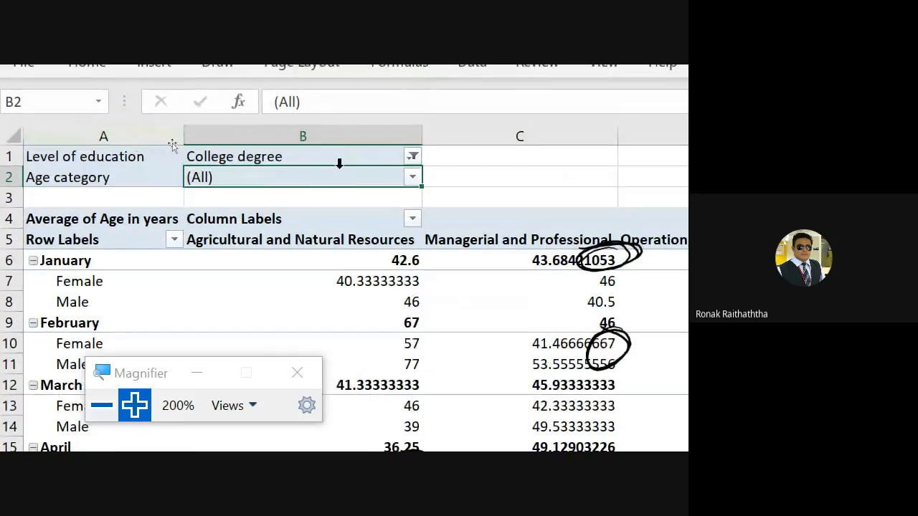
click(412, 156)
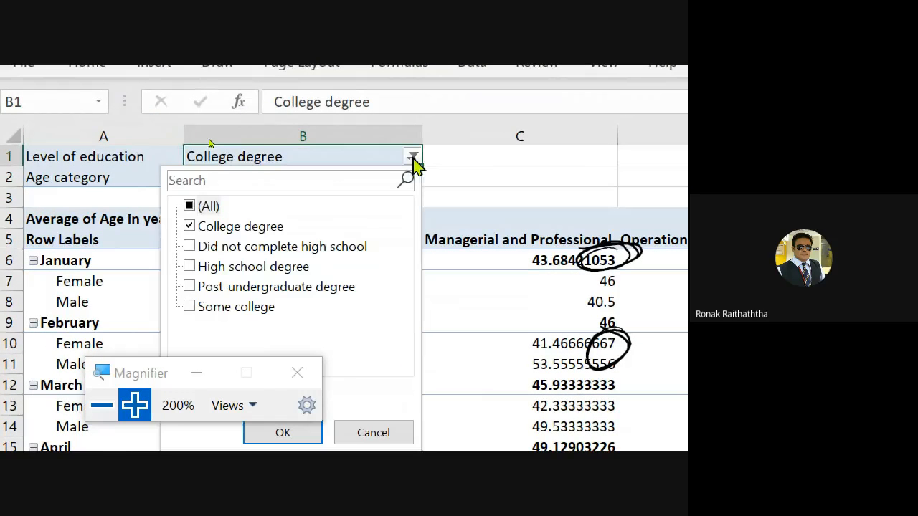
click(189, 206)
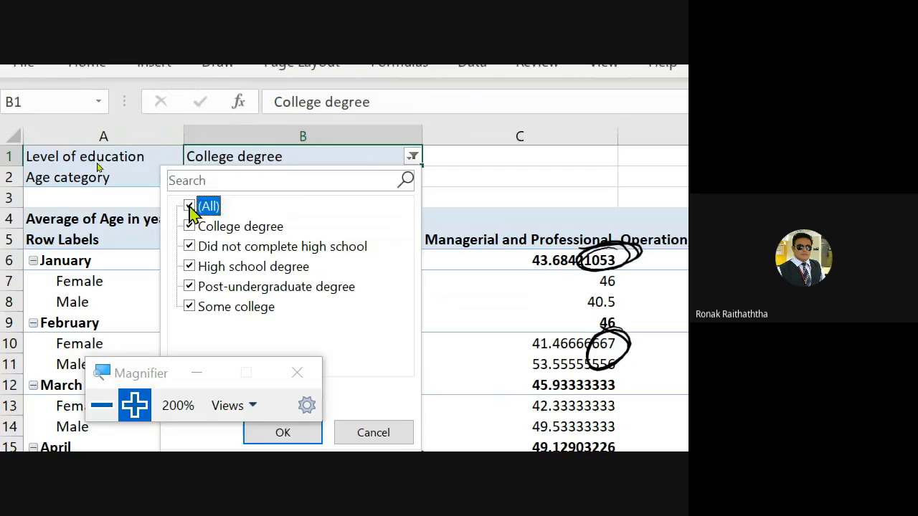
click(251, 427)
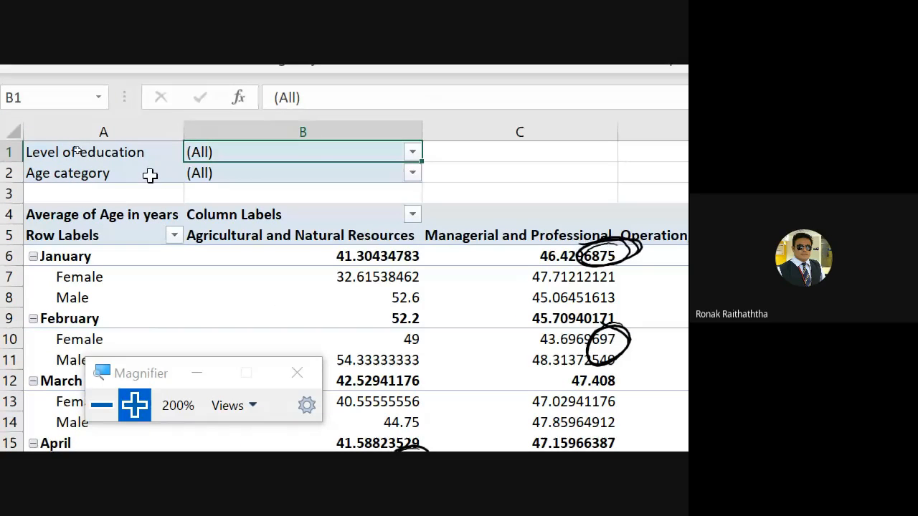
Show the source records behind the January Female average for Agricultural and Natural Resources on a new sheet, moving the Magnifier window clear of the first rows.
click(324, 172)
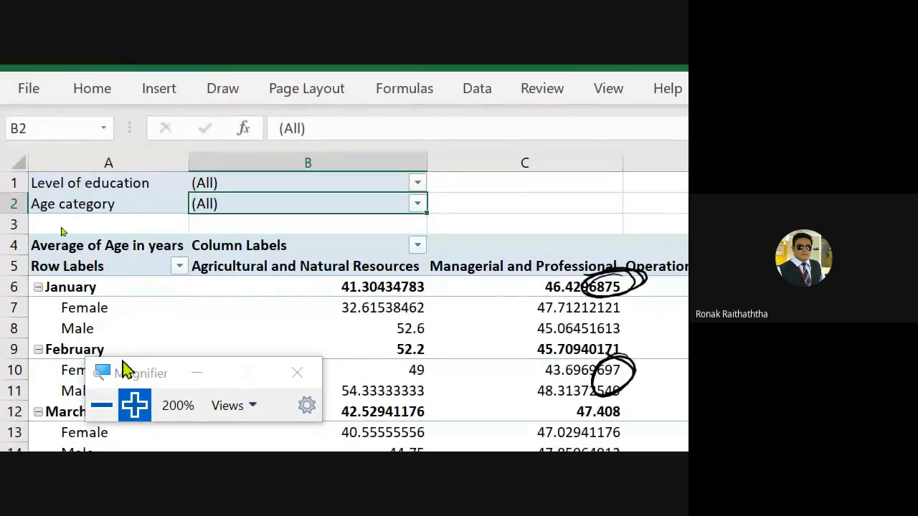
drag(133, 373, 147, 419)
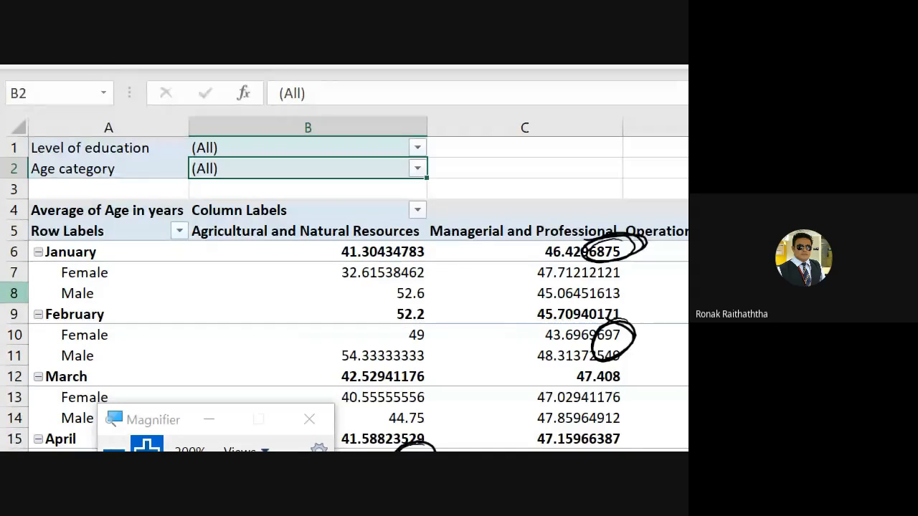
click(384, 273)
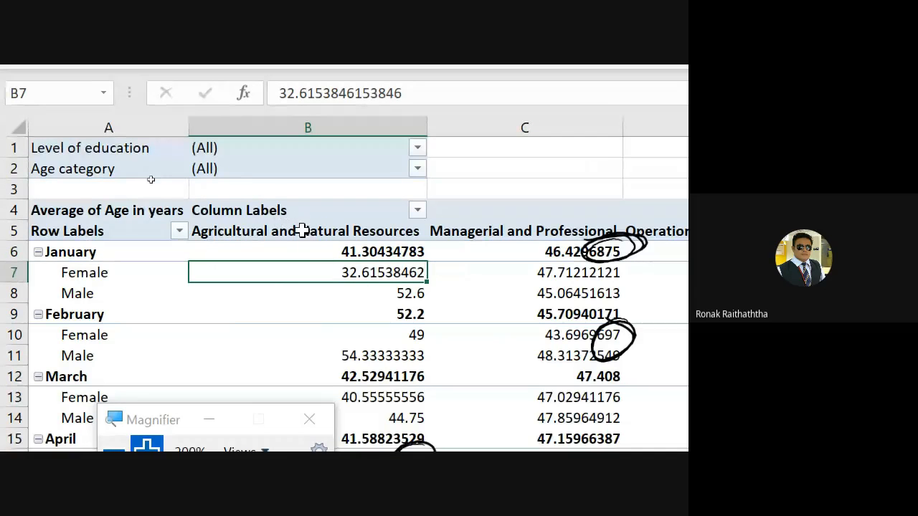
mouse_move(311, 267)
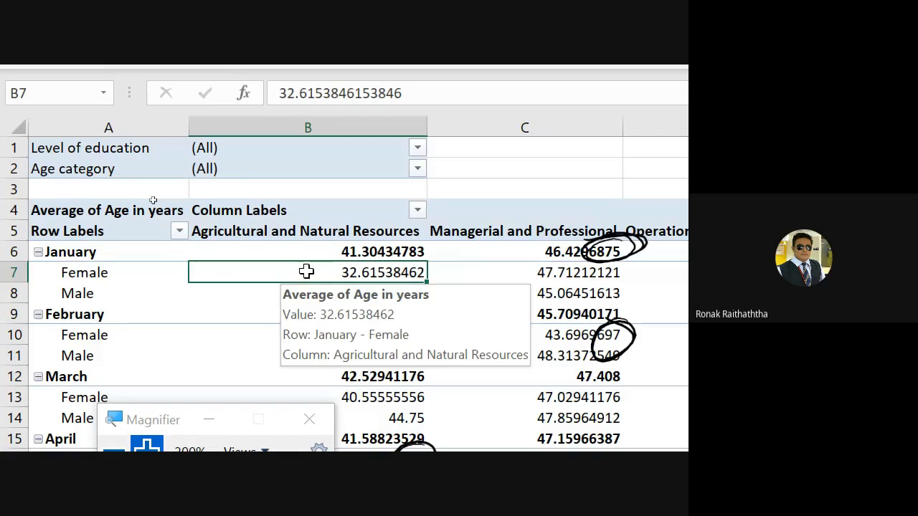
double_click(306, 271)
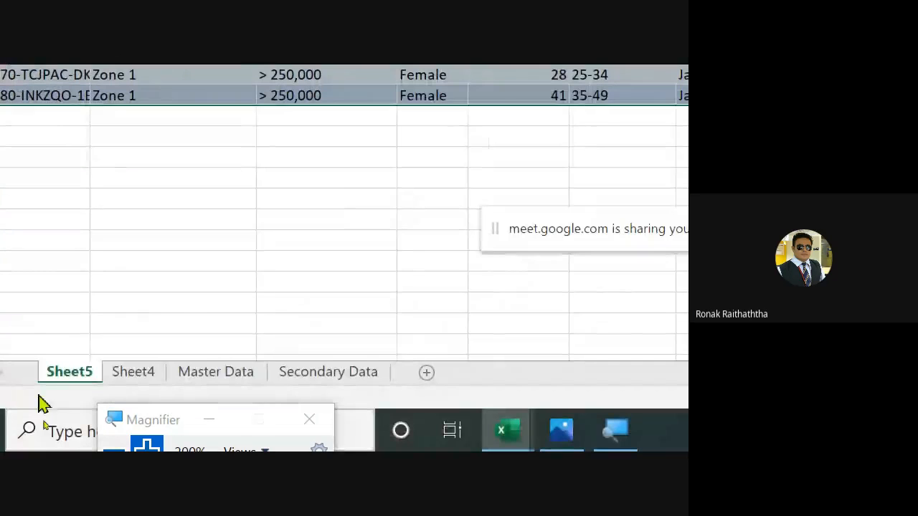
Return to Sheet4 and show the source records behind the January Male average for Operation, Fabrication, General Labor.
click(144, 379)
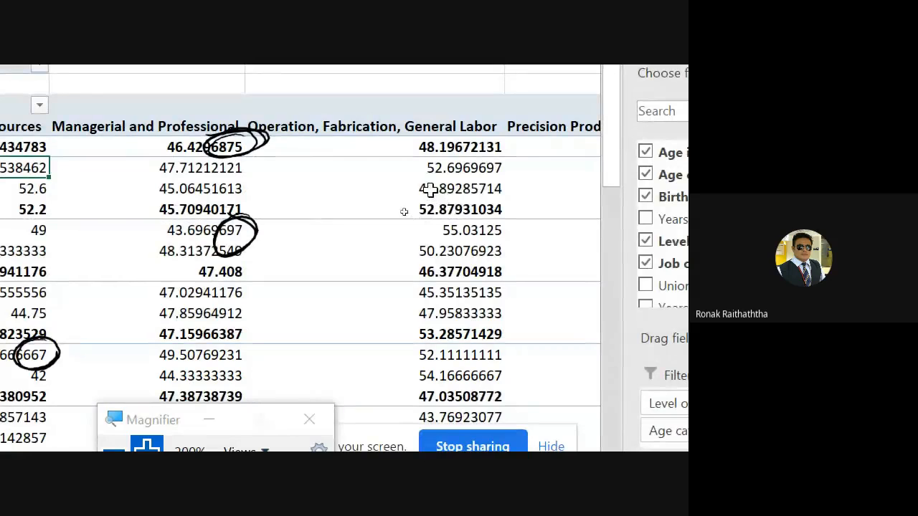
click(429, 189)
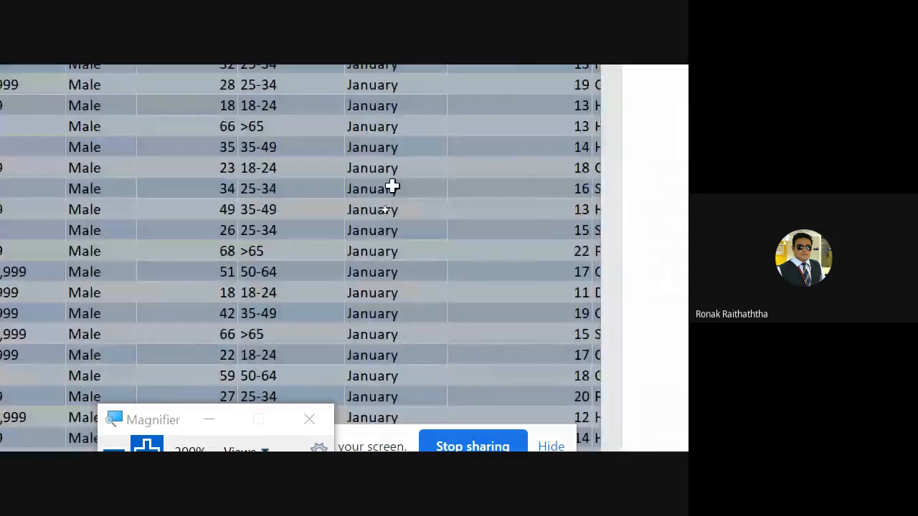
Examine the January Male source records on Sheet6 down to the last record.
double_click(391, 188)
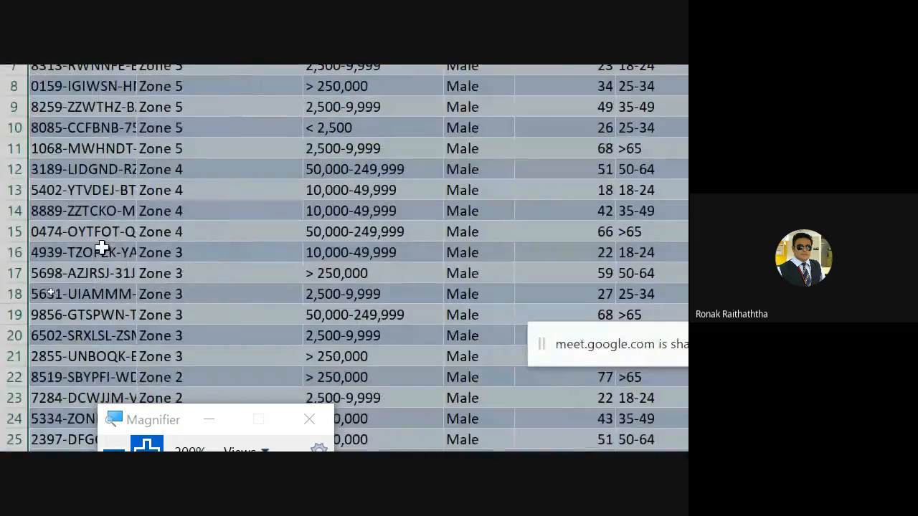
scroll(77, 266, down, 2)
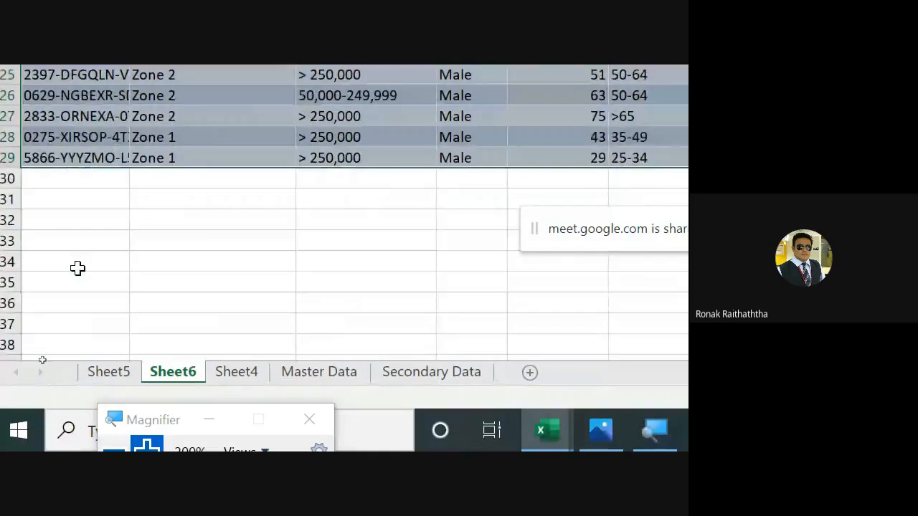
scroll(77, 267, up, 2)
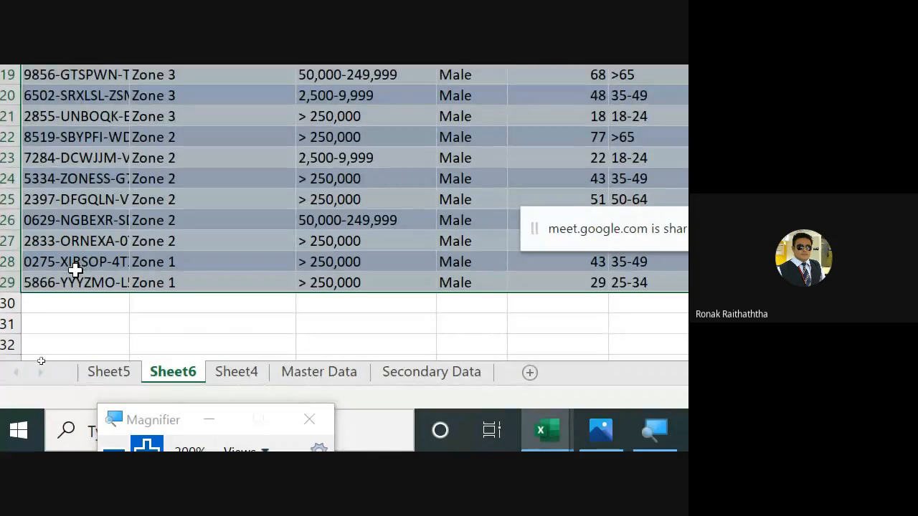
scroll(76, 268, up, 2)
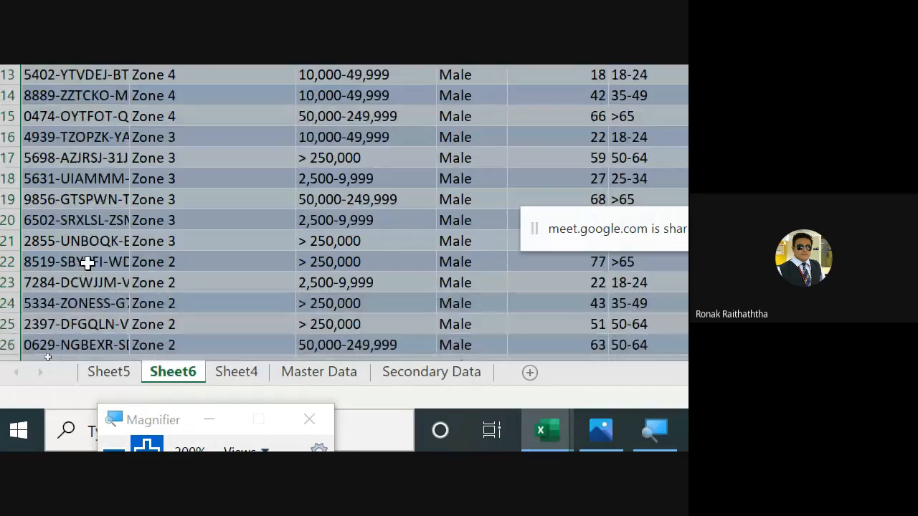
scroll(89, 258, down, 2)
scroll(88, 256, down, 3)
scroll(94, 240, up, 5)
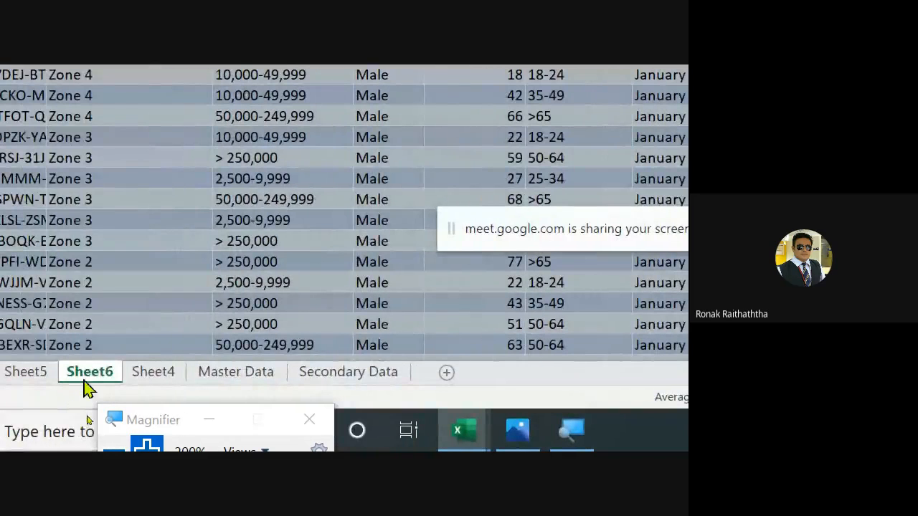
Delete Sheet6, which holds the January Male source records, permanently from the workbook.
right_click(84, 387)
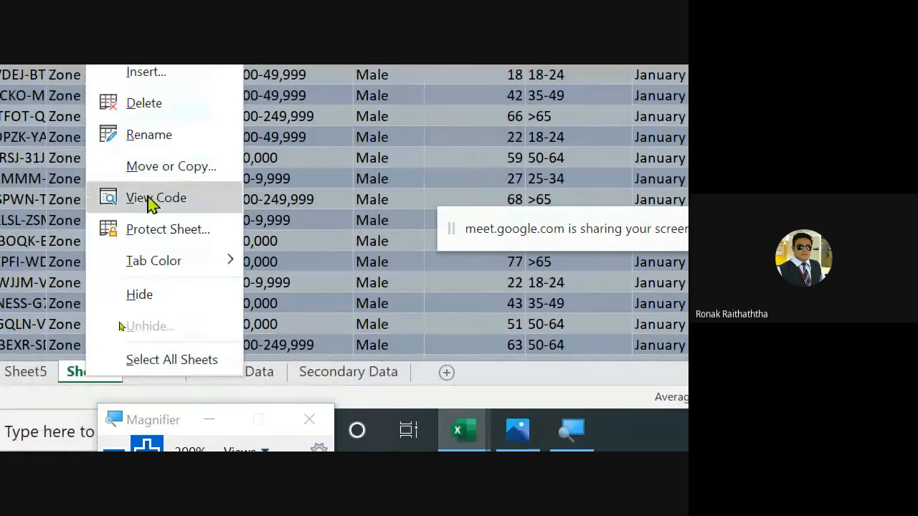
click(164, 107)
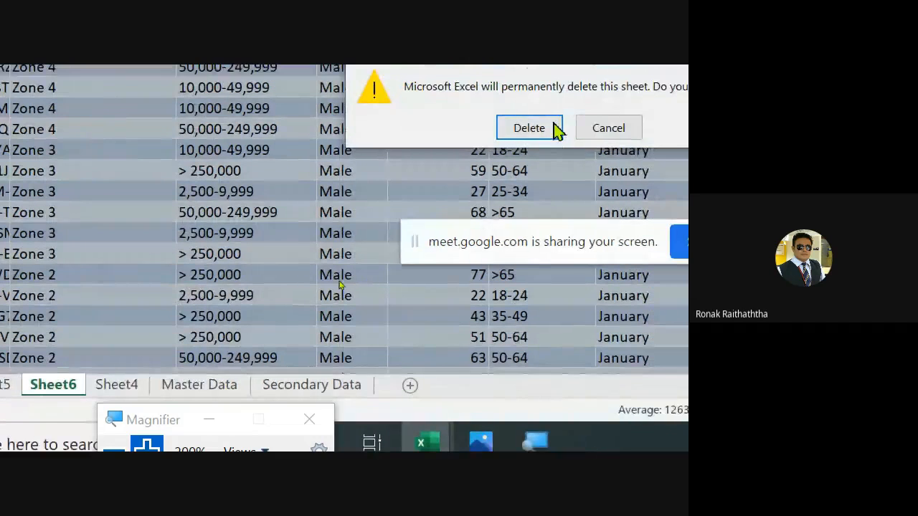
click(570, 116)
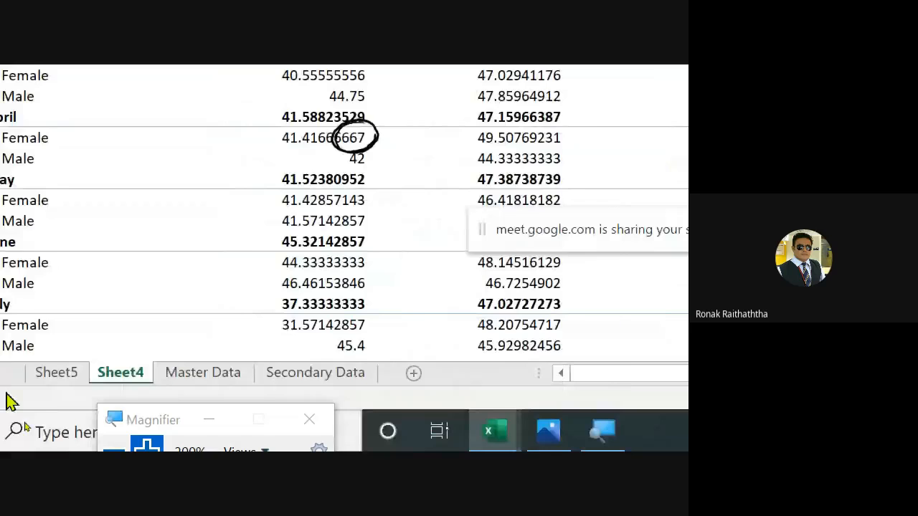
Delete Sheet5, which holds the January Female source records, permanently from the workbook.
right_click(180, 377)
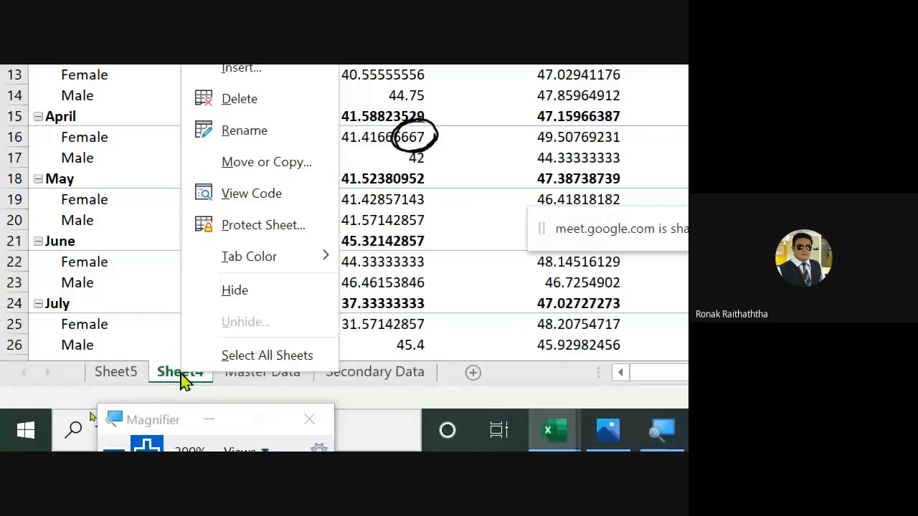
click(127, 384)
click(128, 384)
right_click(127, 383)
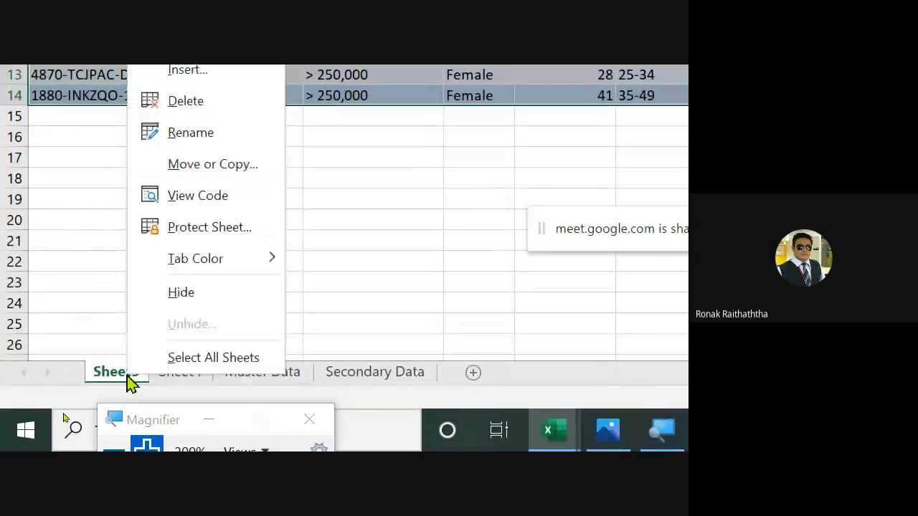
click(192, 106)
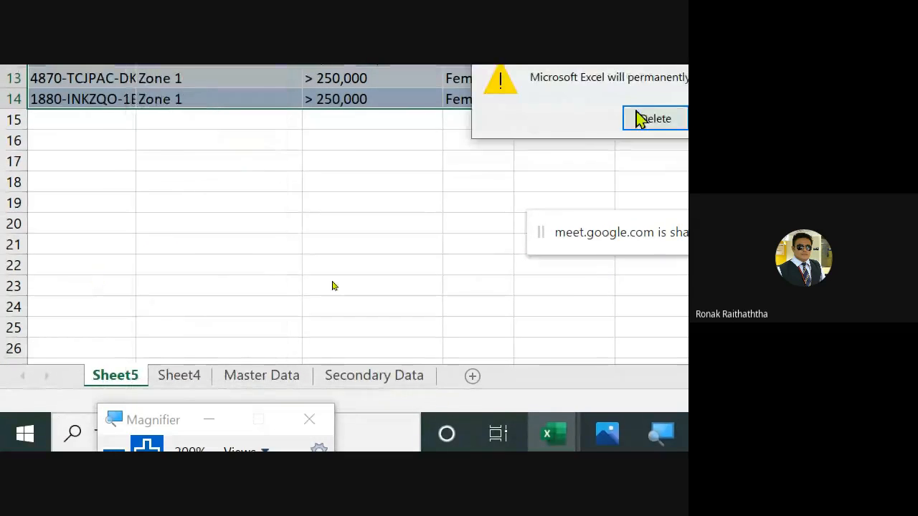
click(559, 114)
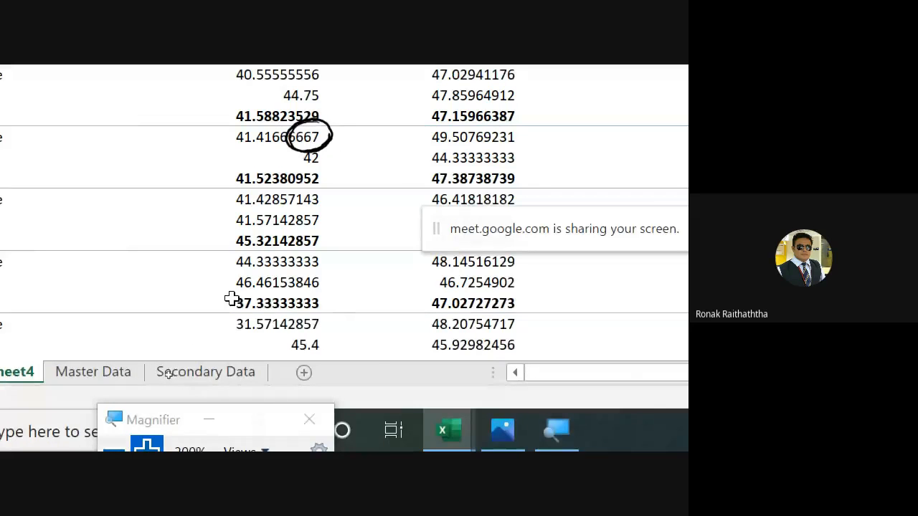
Reduce the Magnifier zoom to 100% and stop sharing the screen in the Google Meet call.
key(alt+Tab)
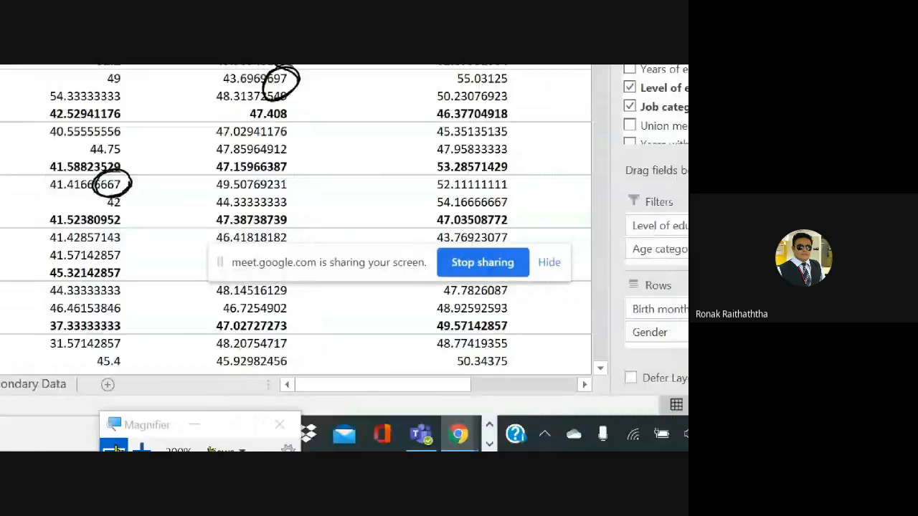
key(super+minus)
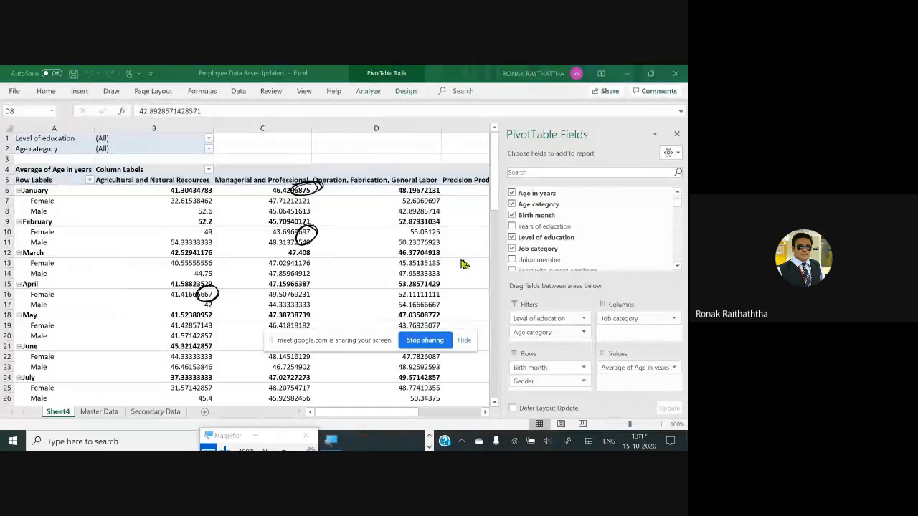
click(425, 340)
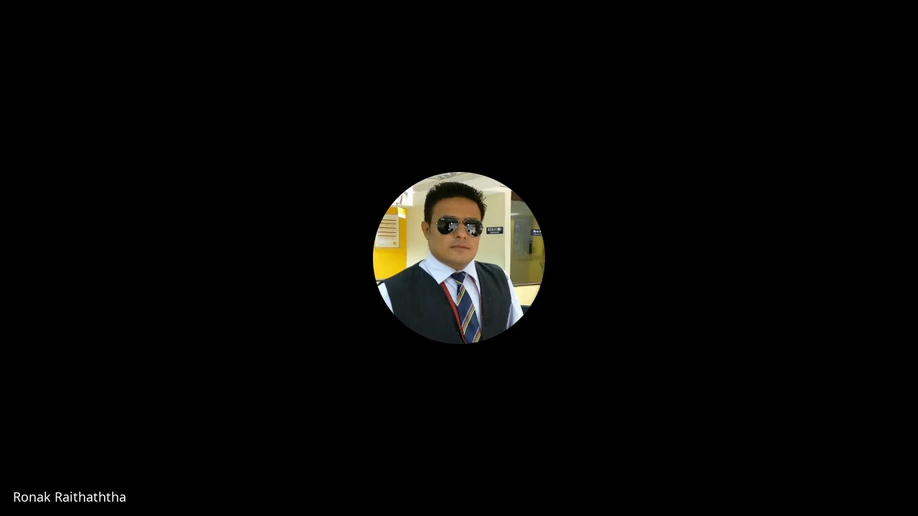